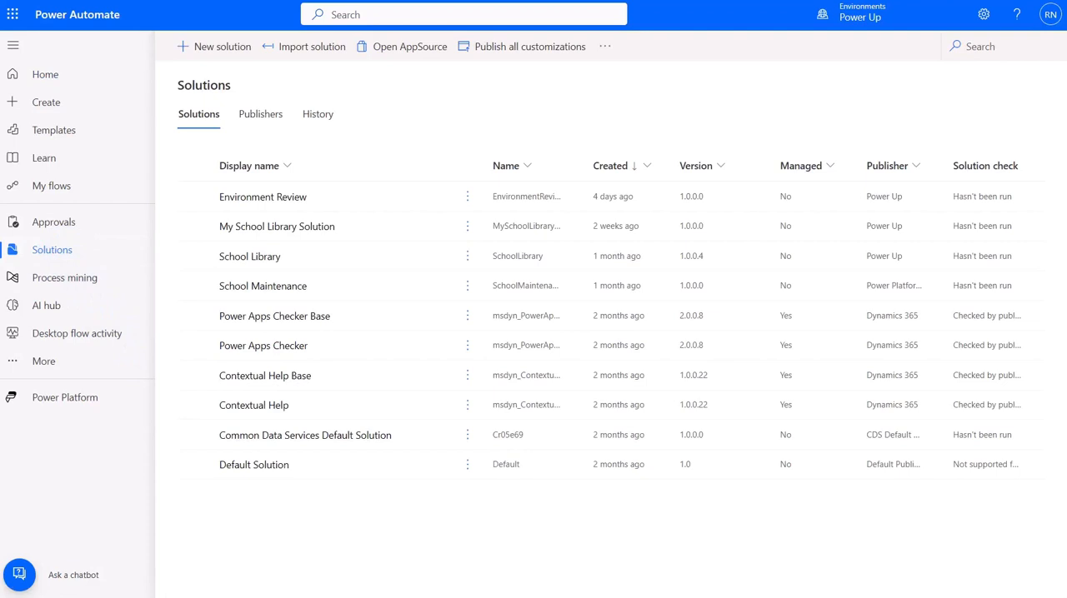
Open the cloud flows of My School Library Solution and look at the cloud flow types available for a new automation
{"action": "left_click", "coordinate": [288, 229]}
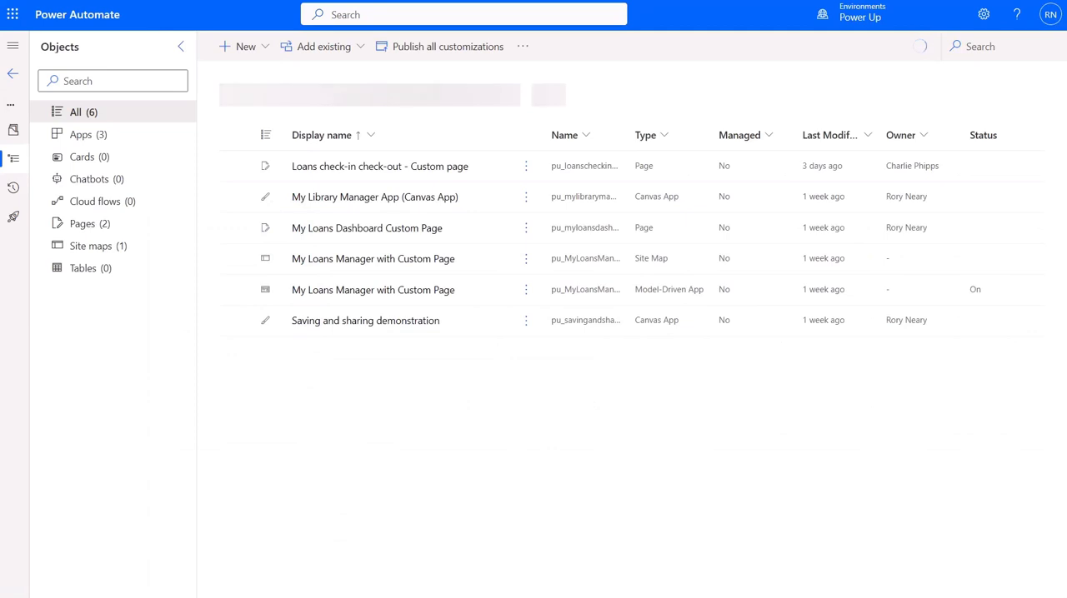
{"action": "left_click", "coordinate": [108, 203]}
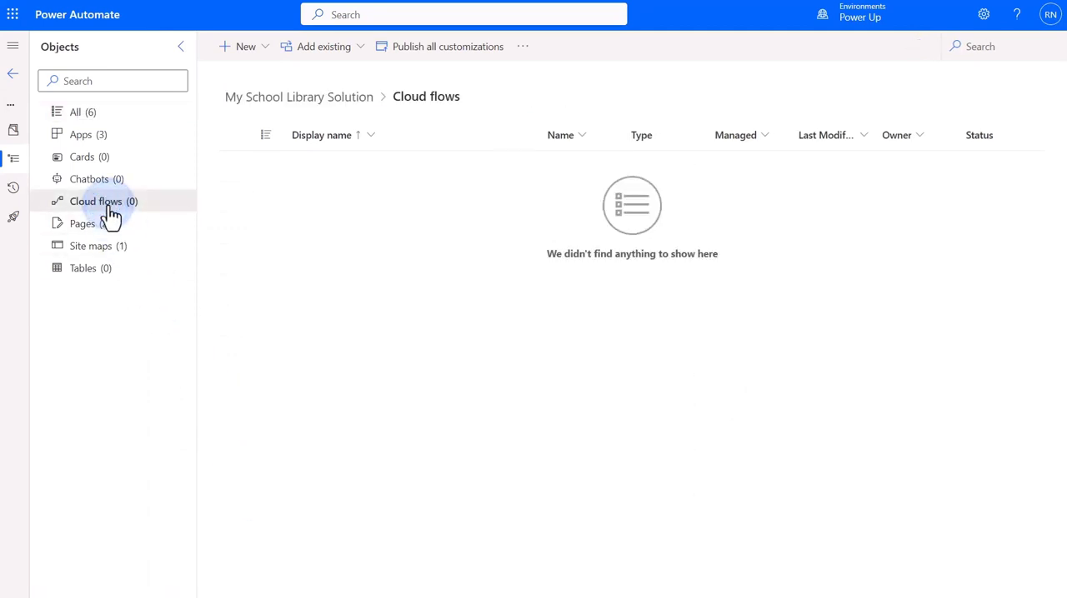
{"action": "left_click", "coordinate": [261, 58]}
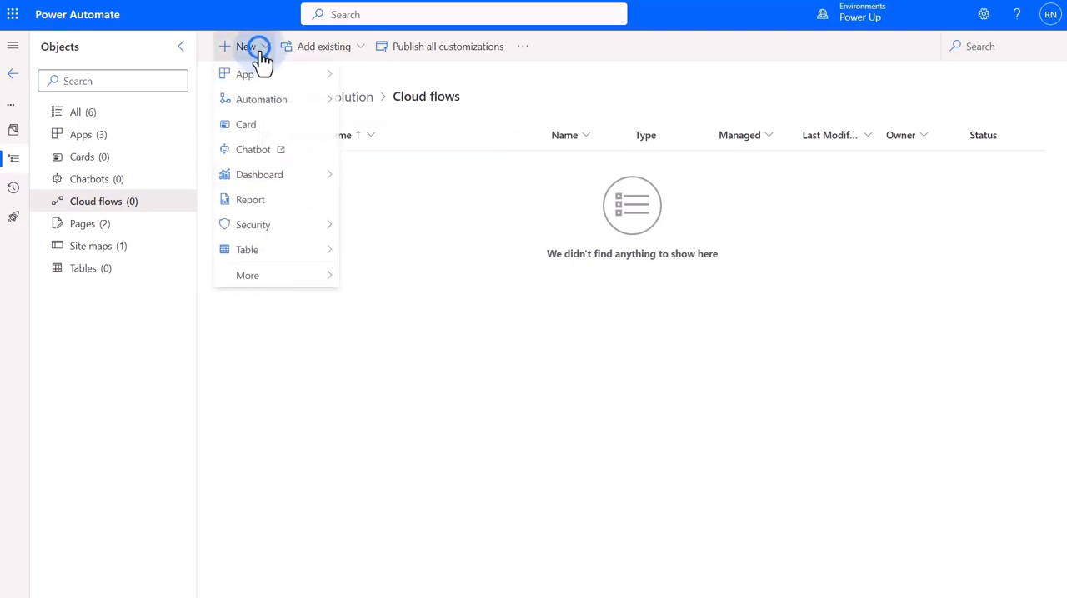
{"action": "left_click", "coordinate": [286, 107]}
{"action": "mouse_move", "coordinate": [396, 109]}
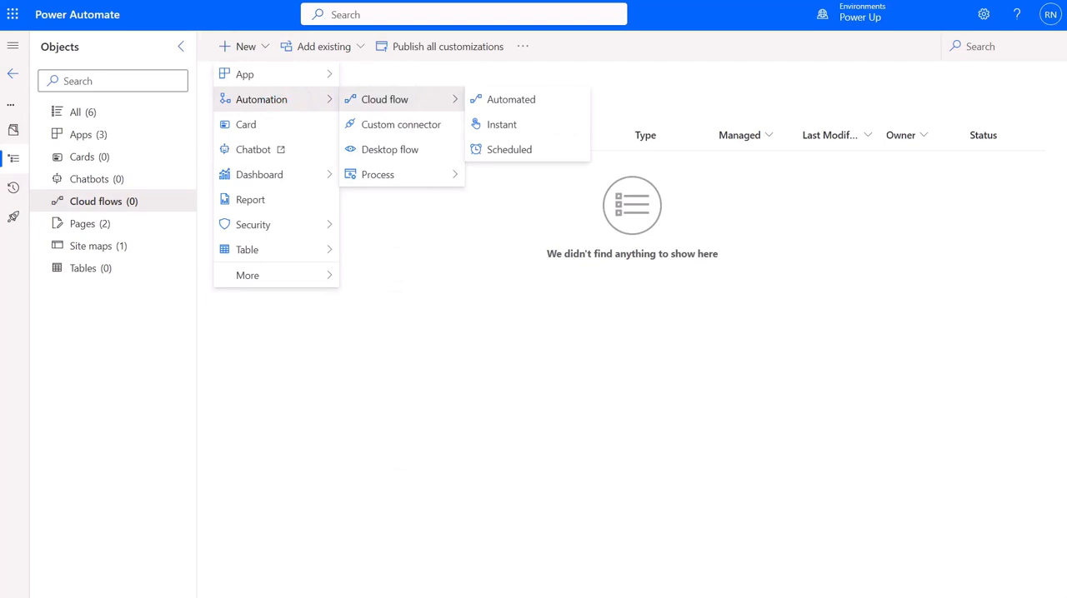
{"action": "left_click", "coordinate": [10, 75]}
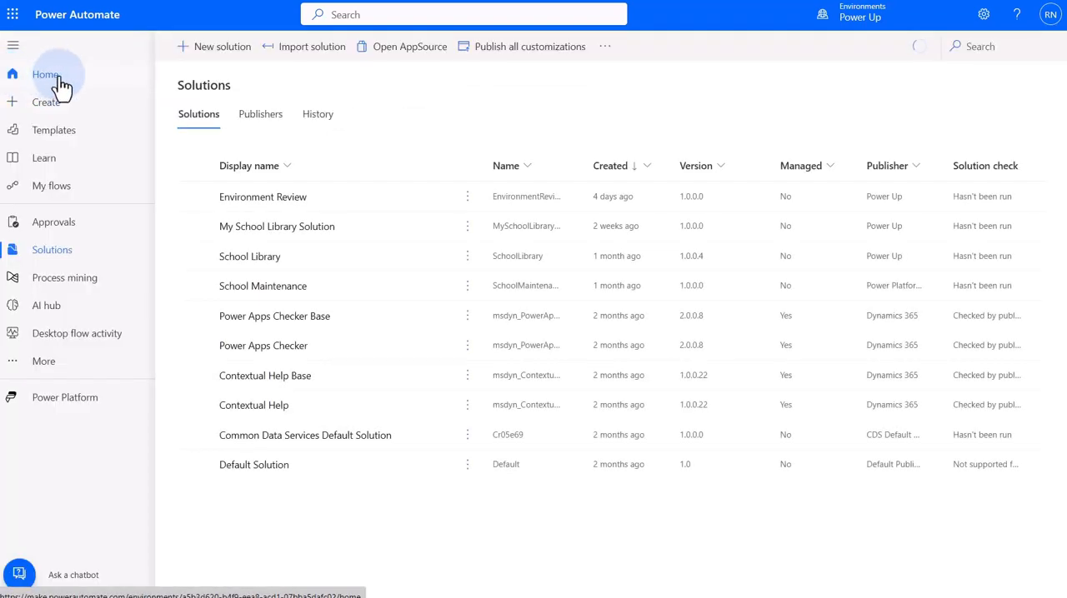
Create an AI-generated flow from the description 'When a Dataverse loan is taken out send an email with the signature "Thankyou from the Contoso Library team"'
{"action": "left_click", "coordinate": [55, 77]}
{"action": "left_click", "coordinate": [490, 238]}
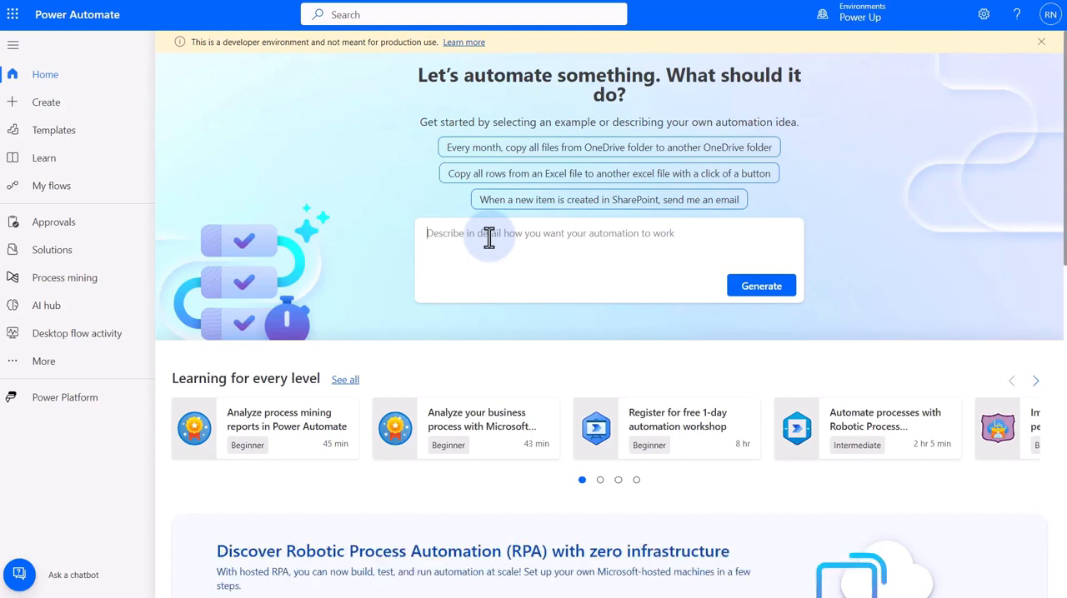
{"action": "type", "text": "When a Dataverse loan is taken out send an email with the signature \"Thankyou from the Contoso Library team\""}
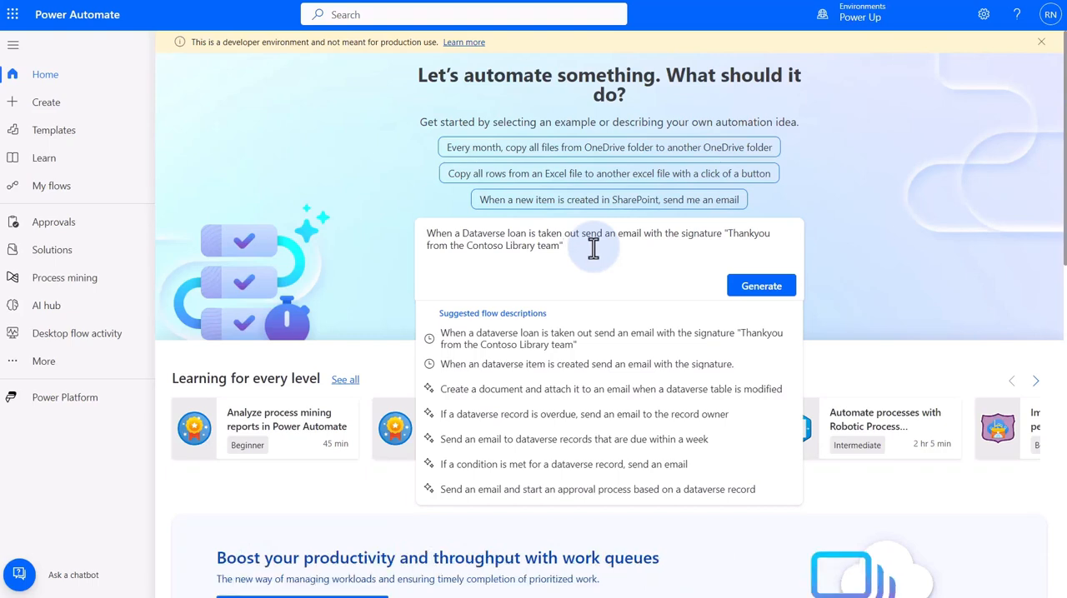
{"action": "left_click", "coordinate": [758, 288]}
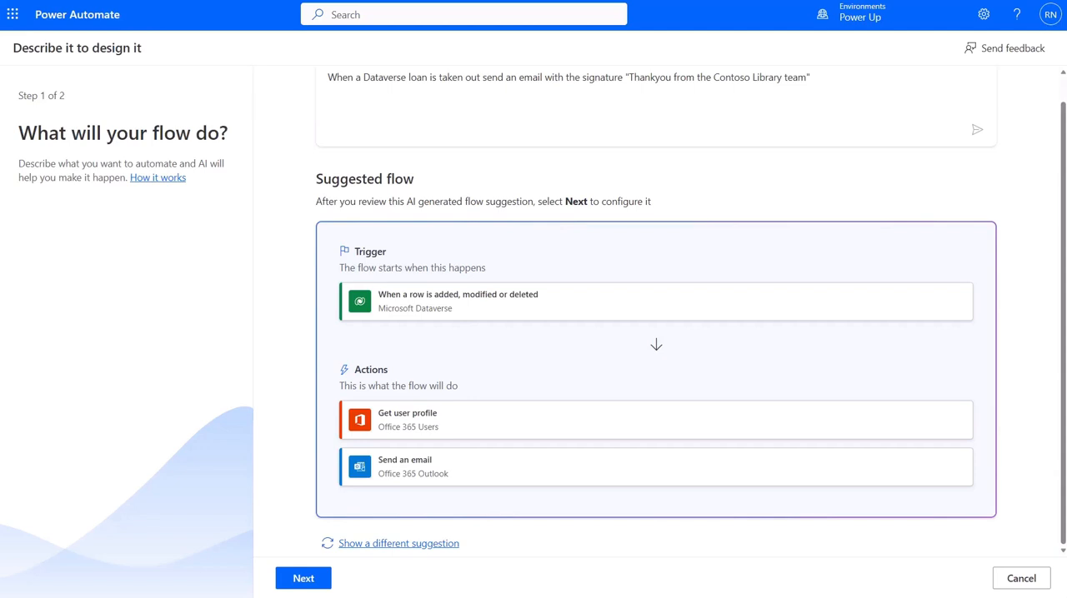
{"action": "left_click", "coordinate": [300, 583]}
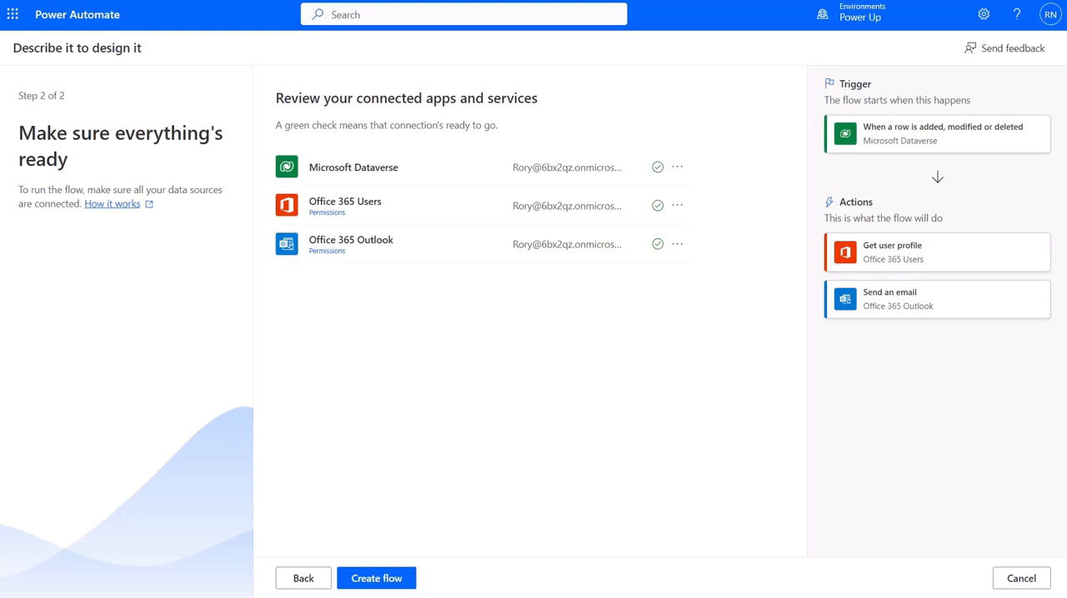
{"action": "left_click", "coordinate": [375, 581]}
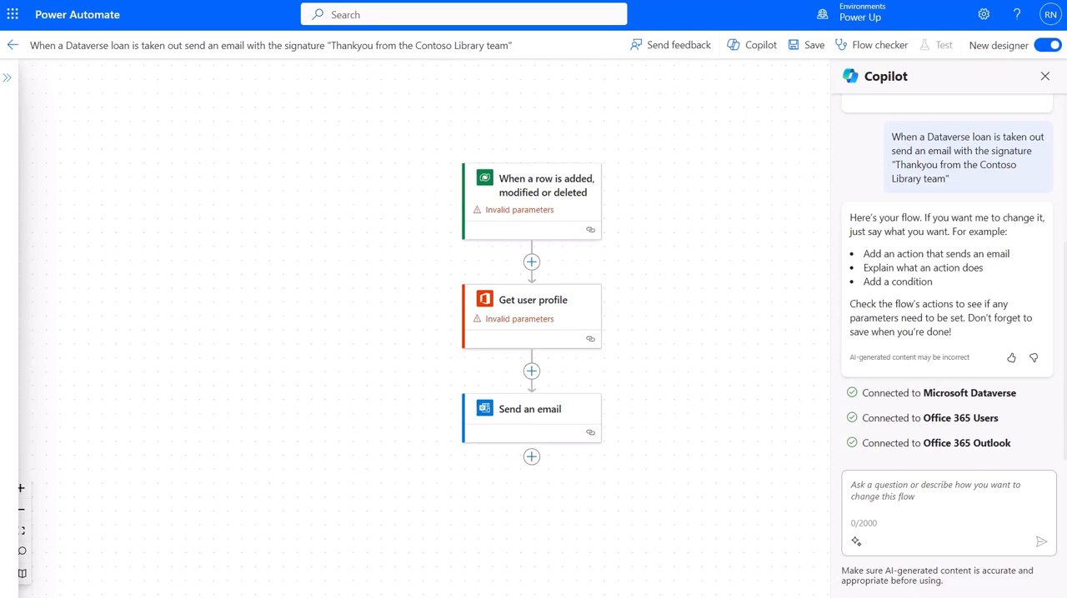
Set the table of the 'When a row is added, modified or deleted' trigger to Loans
{"action": "left_click", "coordinate": [542, 204]}
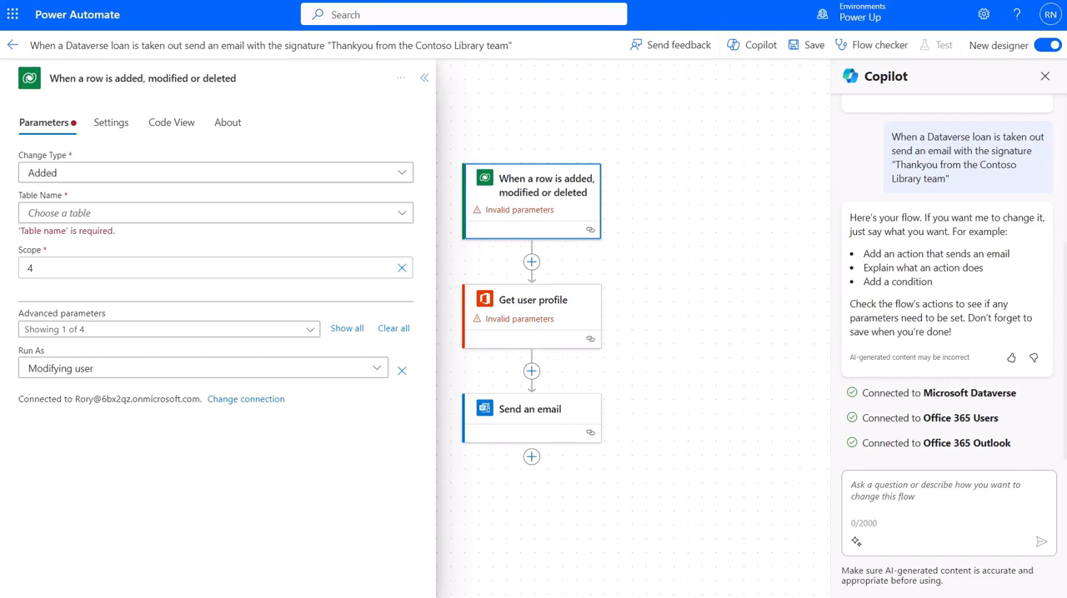
{"action": "left_click", "coordinate": [212, 214]}
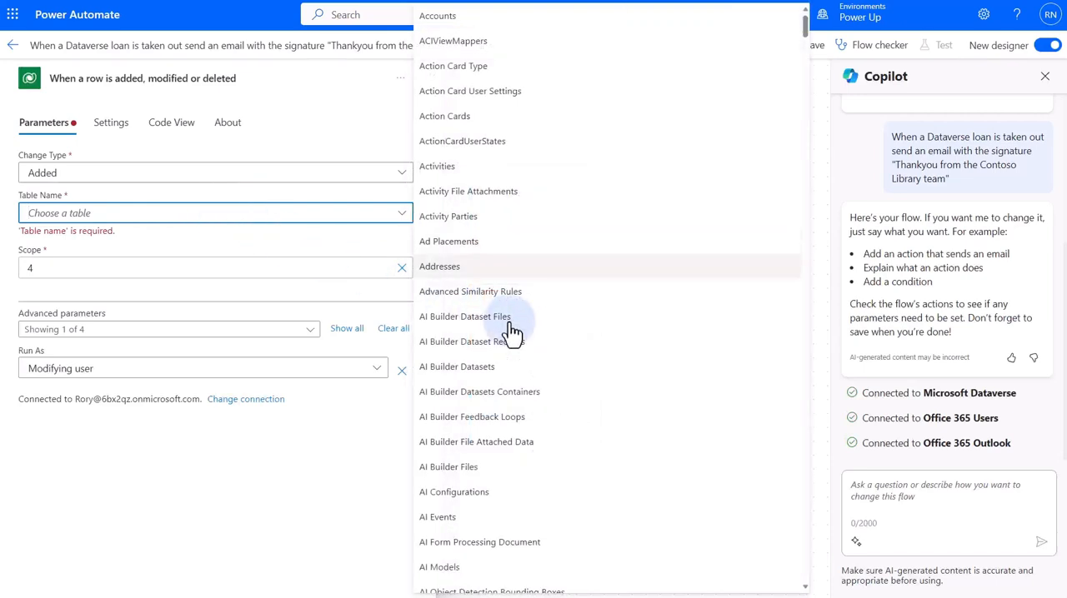
{"action": "scroll", "coordinate": [553, 285], "scroll_direction": "down", "scroll_amount": 4}
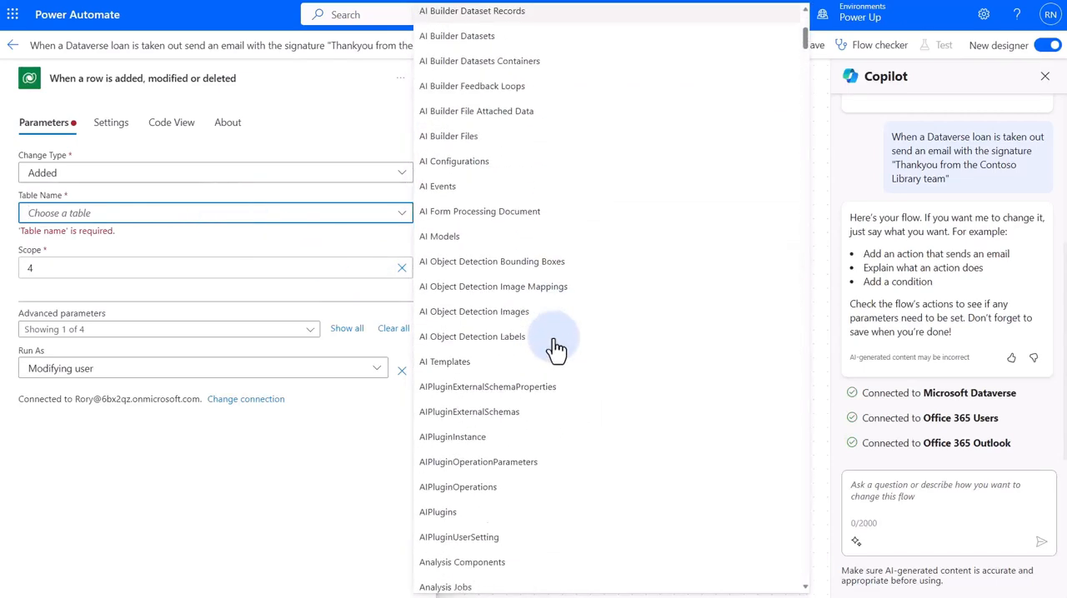
{"action": "left_click", "coordinate": [158, 213]}
{"action": "type", "text": "loan"}
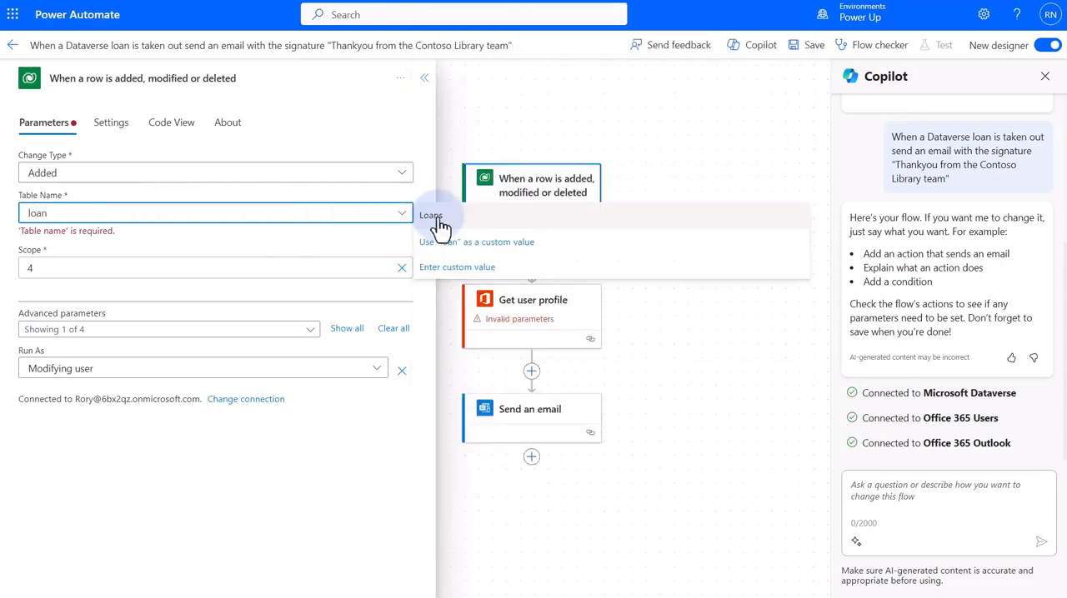
{"action": "left_click", "coordinate": [437, 218]}
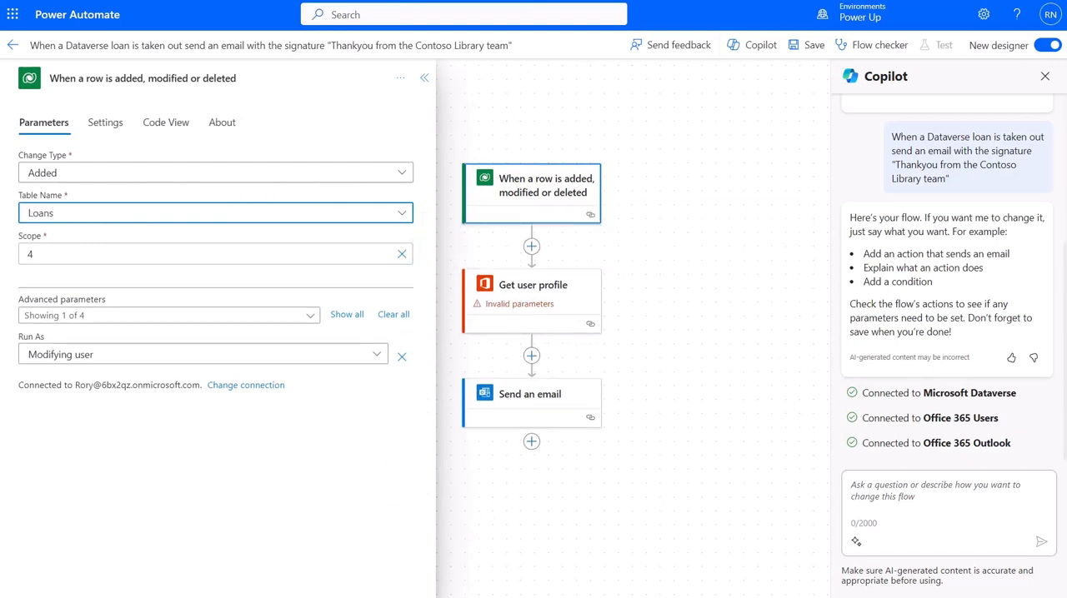
Delete the Get user profile action from the flow
{"action": "left_click", "coordinate": [524, 292]}
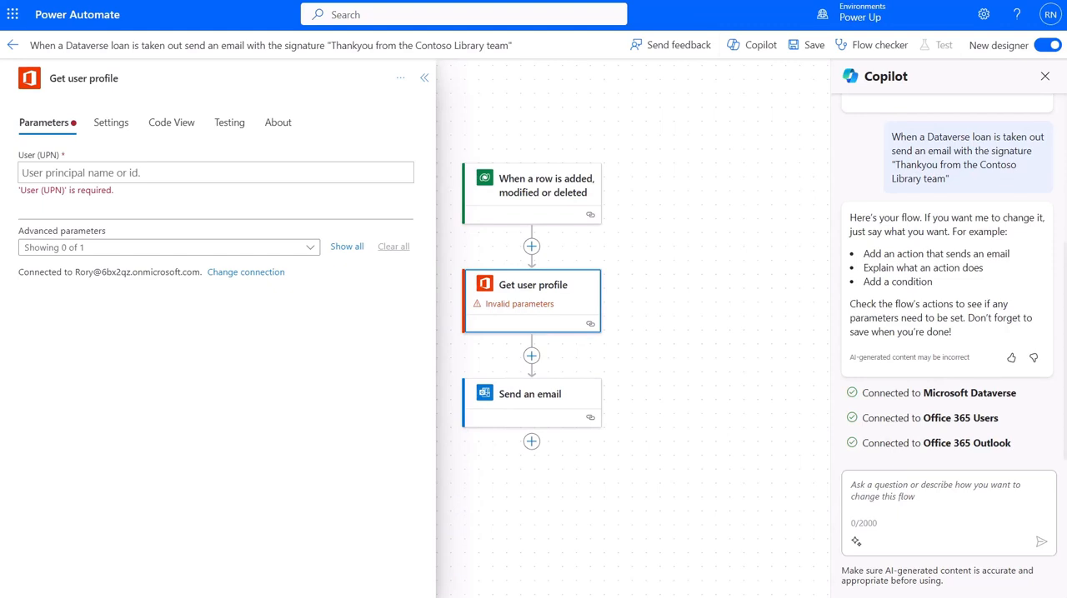
{"action": "left_click", "coordinate": [401, 78]}
{"action": "left_click", "coordinate": [417, 130]}
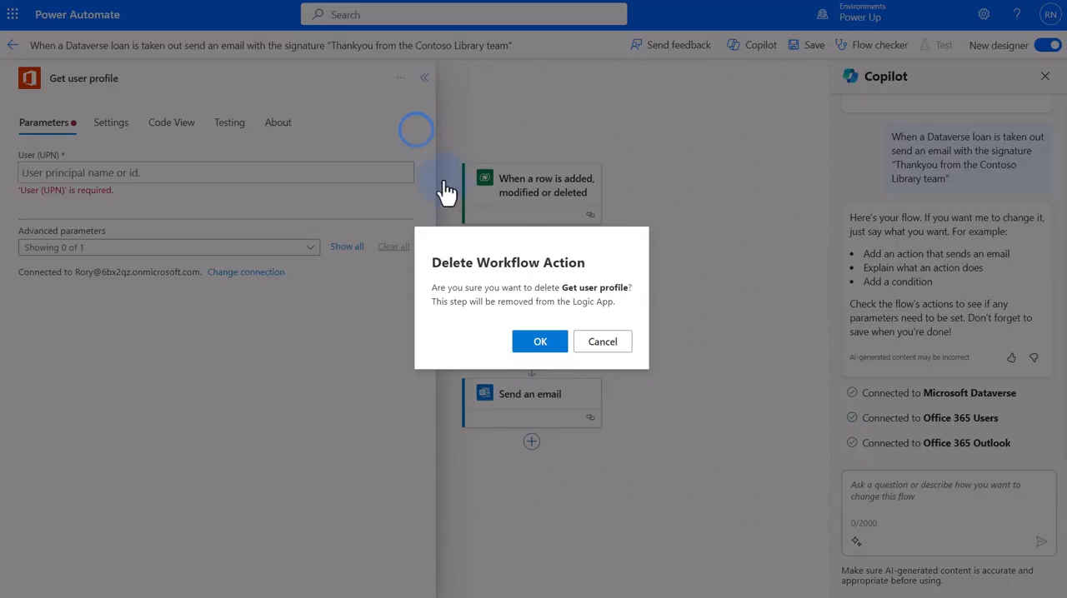
{"action": "left_click", "coordinate": [536, 342]}
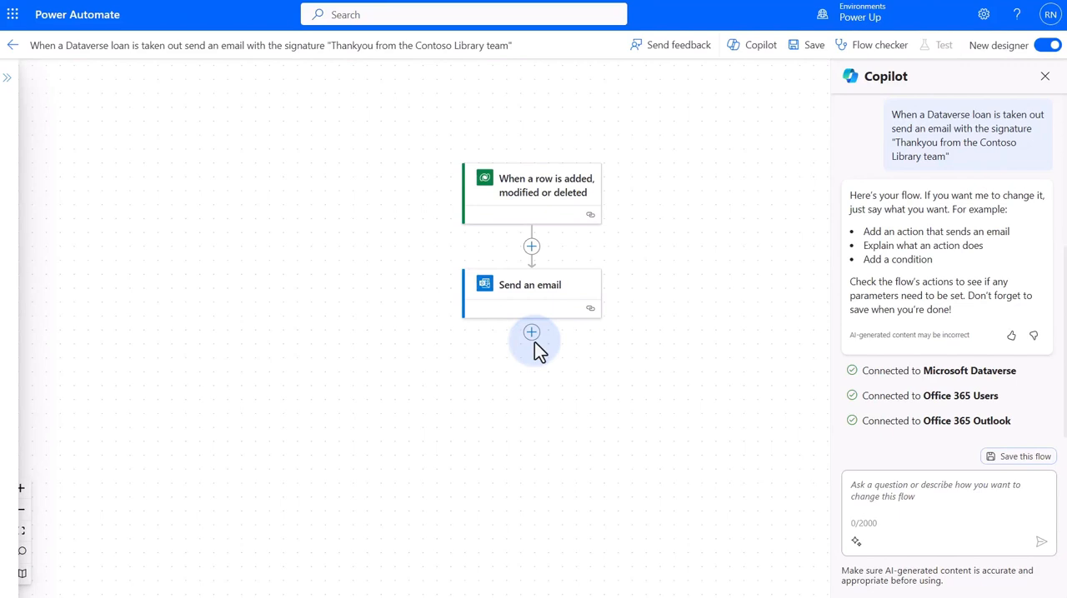
Replace the Mail recipient of the Send an email action with the trigger's StudentEmail dynamic value
{"action": "left_click", "coordinate": [515, 290]}
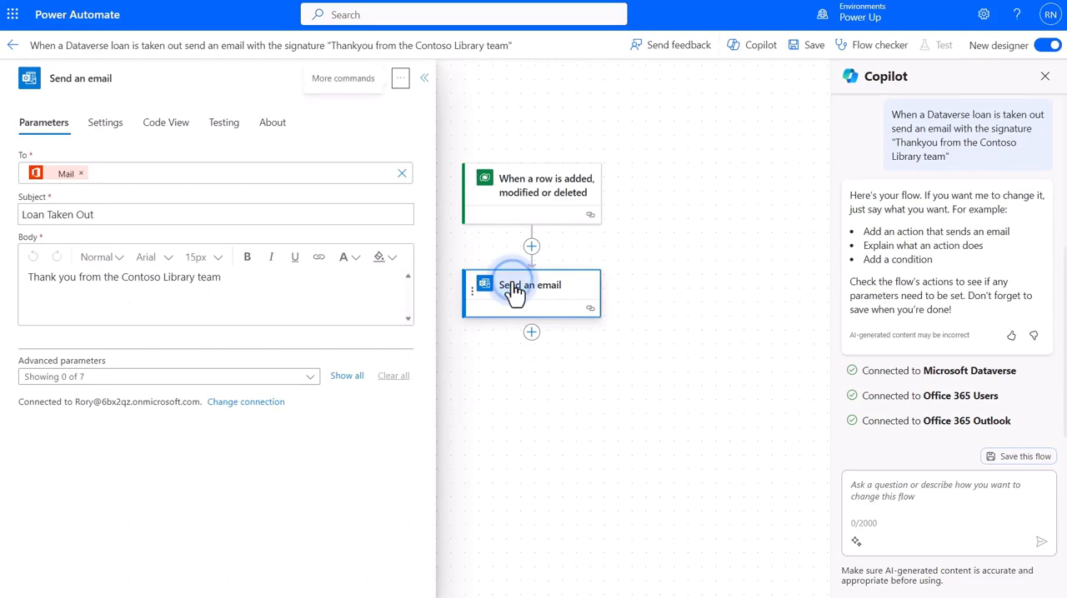
{"action": "left_click", "coordinate": [81, 174]}
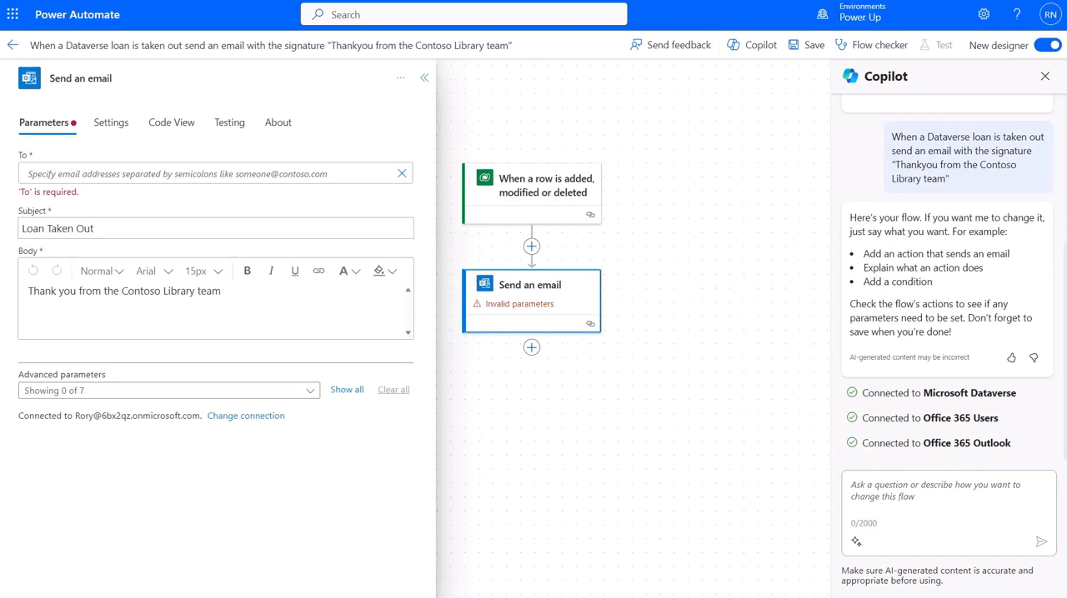
{"action": "left_click", "coordinate": [120, 174]}
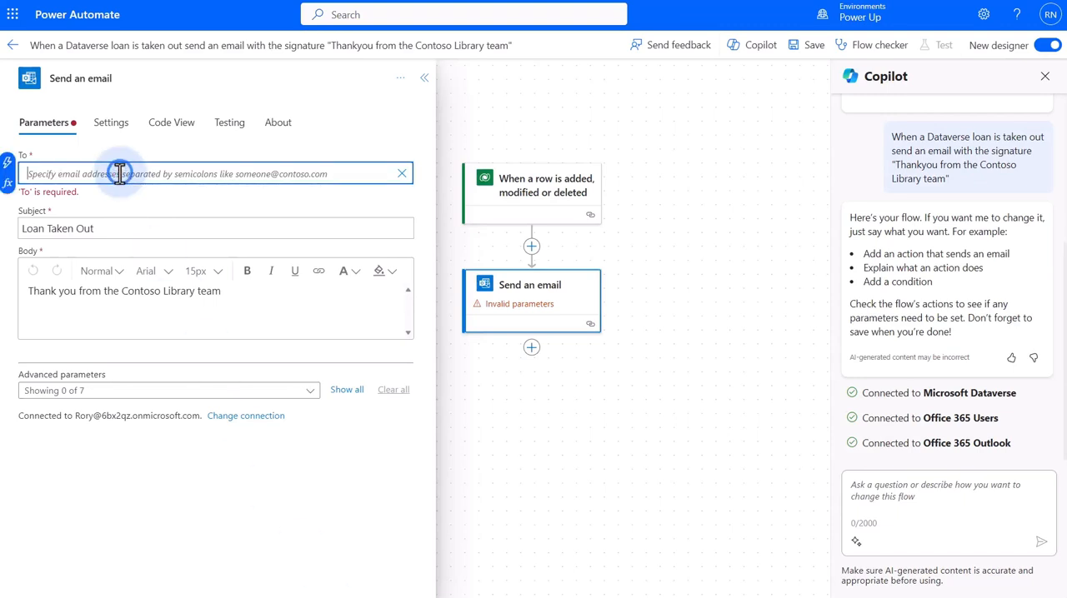
{"action": "left_click", "coordinate": [9, 164]}
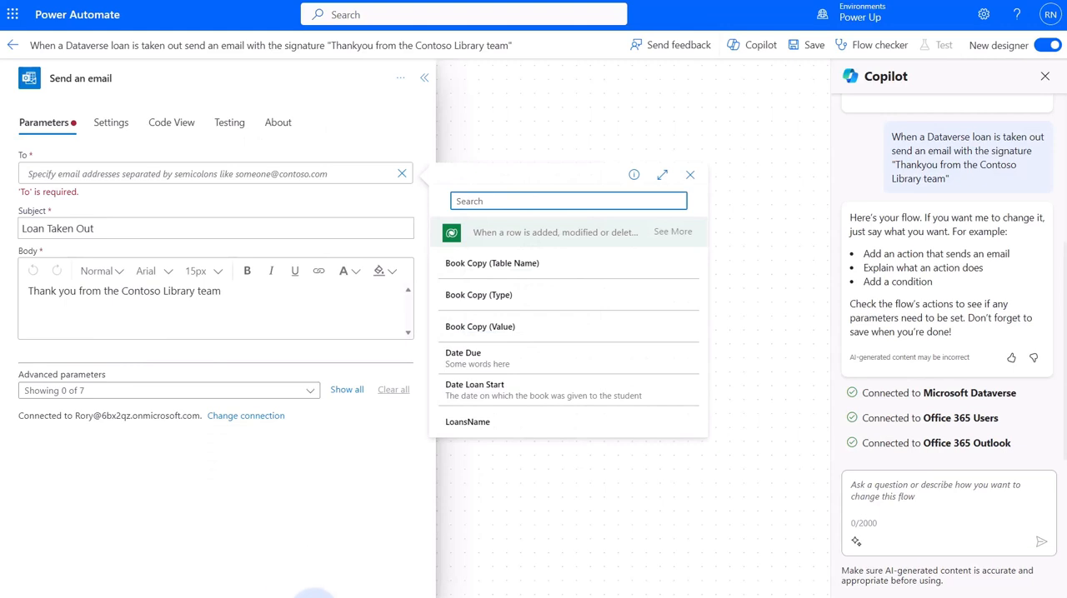
{"action": "left_click", "coordinate": [536, 205]}
{"action": "type", "text": "stud"}
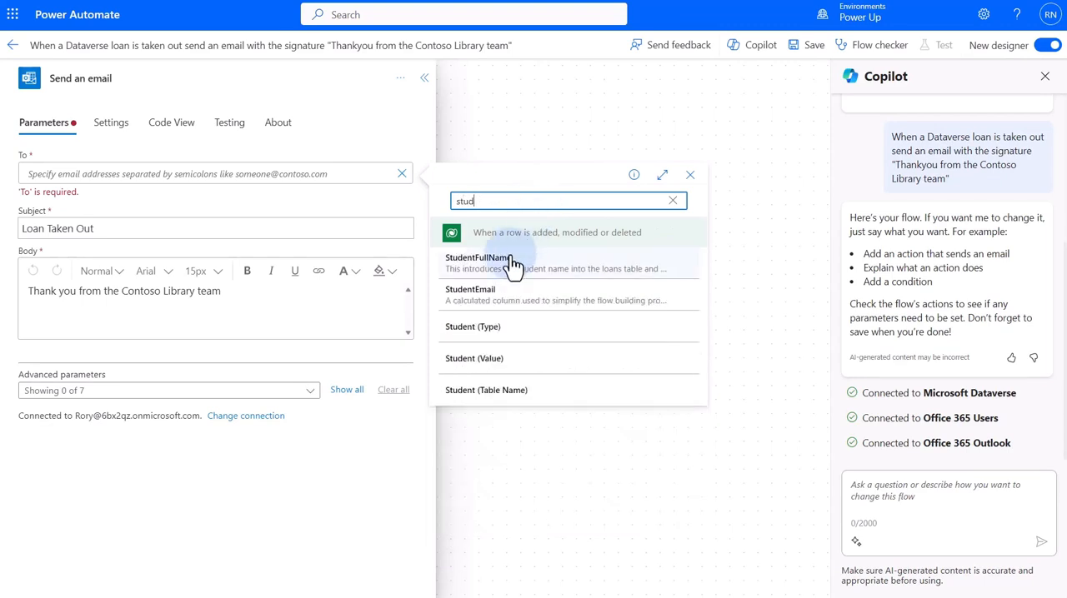
{"action": "left_click", "coordinate": [492, 293]}
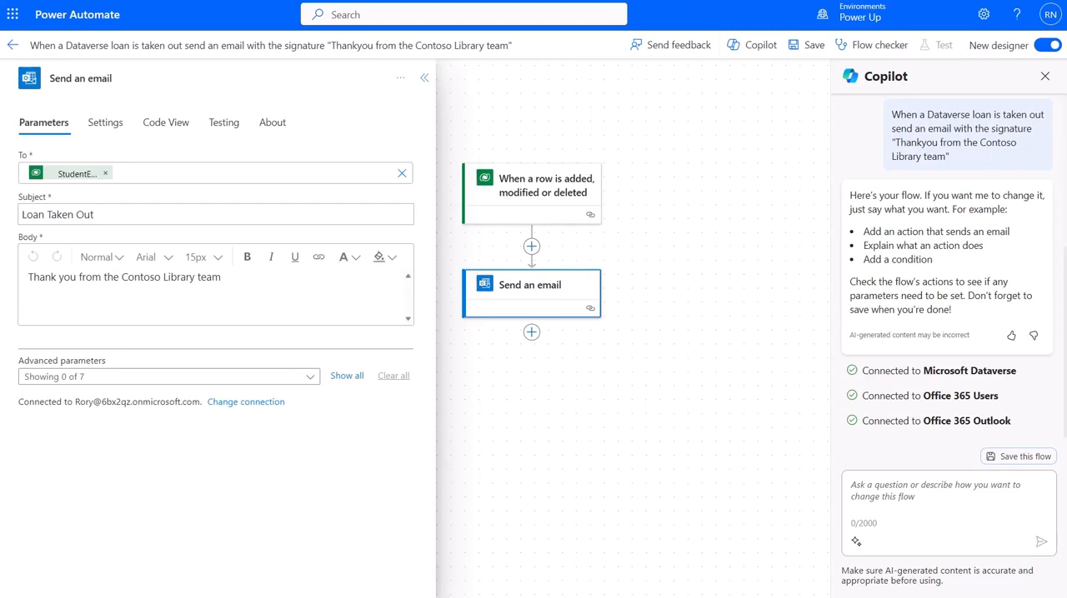
Have Copilot rewrite the email as 'Please be advised that you have taken out a loan and it is due back on x', keeping the original signature
{"action": "type", "text": "Update the email to read Please be advised that you have taken out a loan and it is due back on x"}
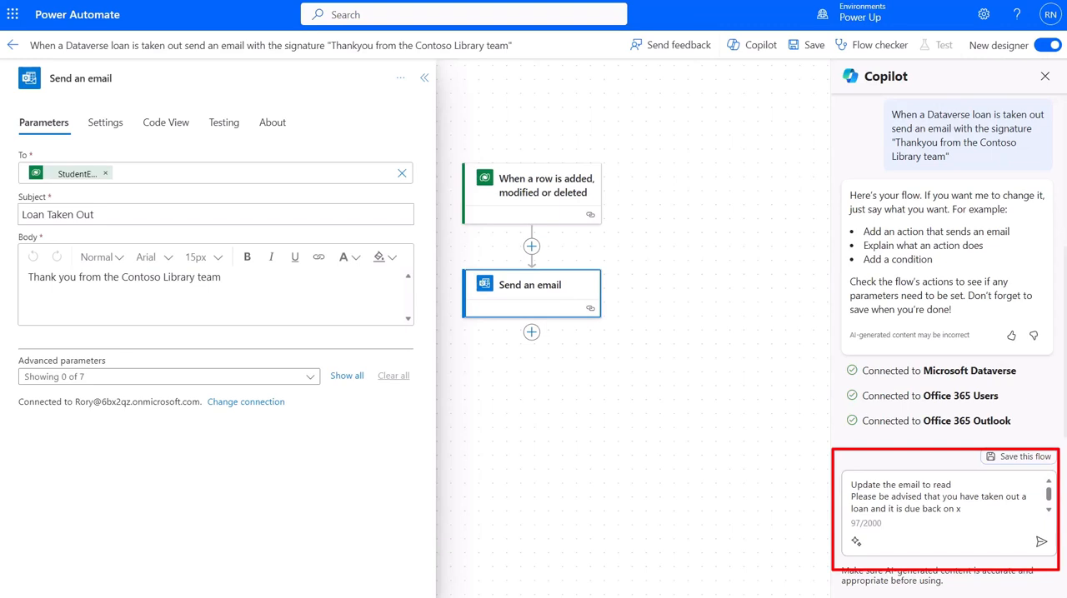
{"action": "key", "text": "shift+Return"}
{"action": "type", "text": "Keep the original signature"}
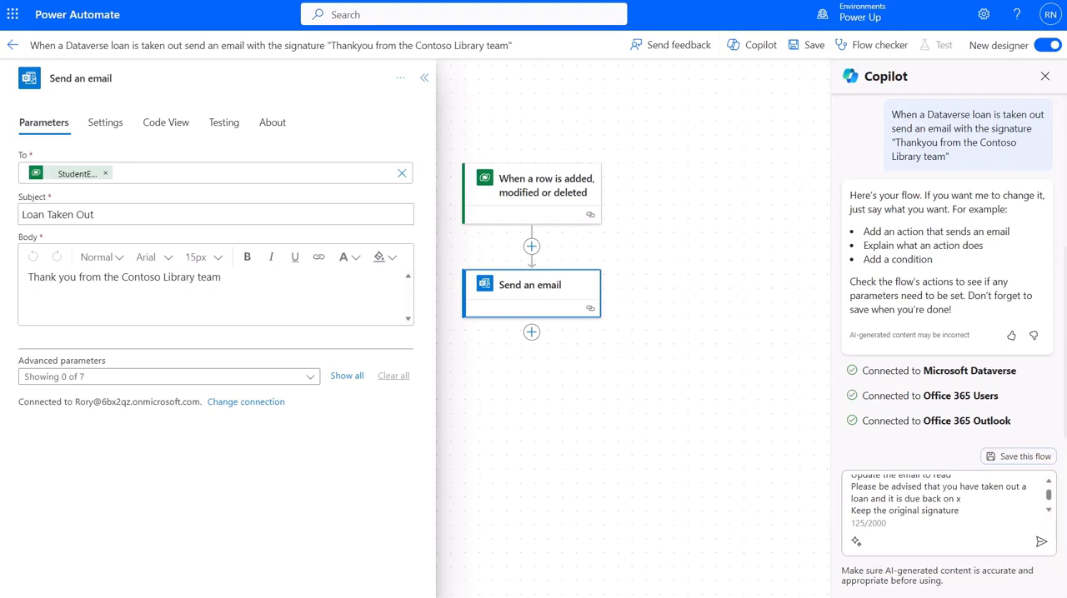
{"action": "left_click", "coordinate": [1042, 544]}
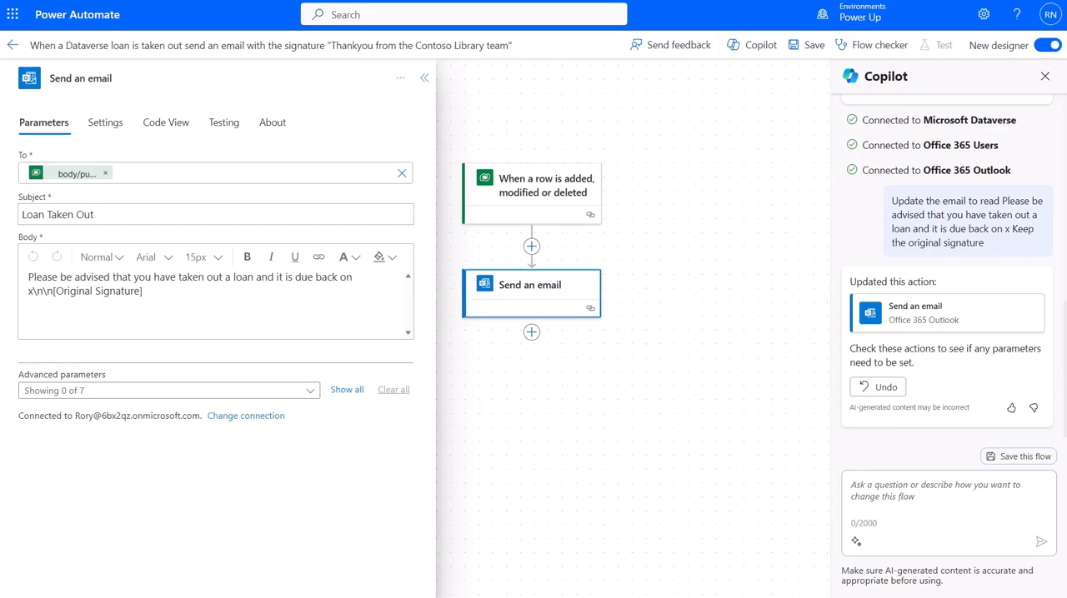
Undo Copilot's last update to the email and reopen the Send an email action to check its body
{"action": "left_click", "coordinate": [875, 384]}
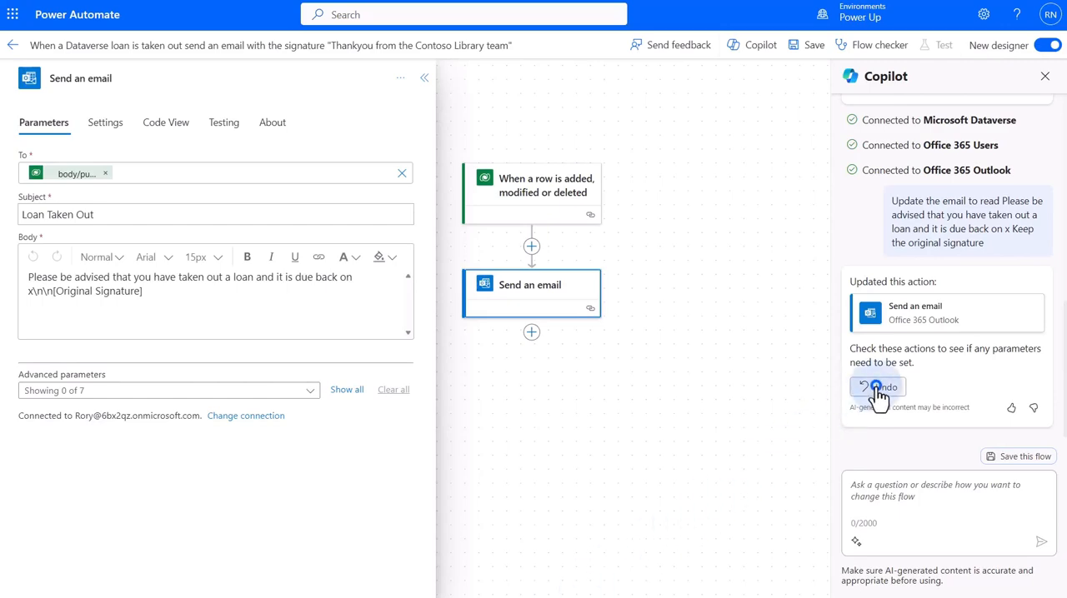
{"action": "left_click", "coordinate": [543, 370]}
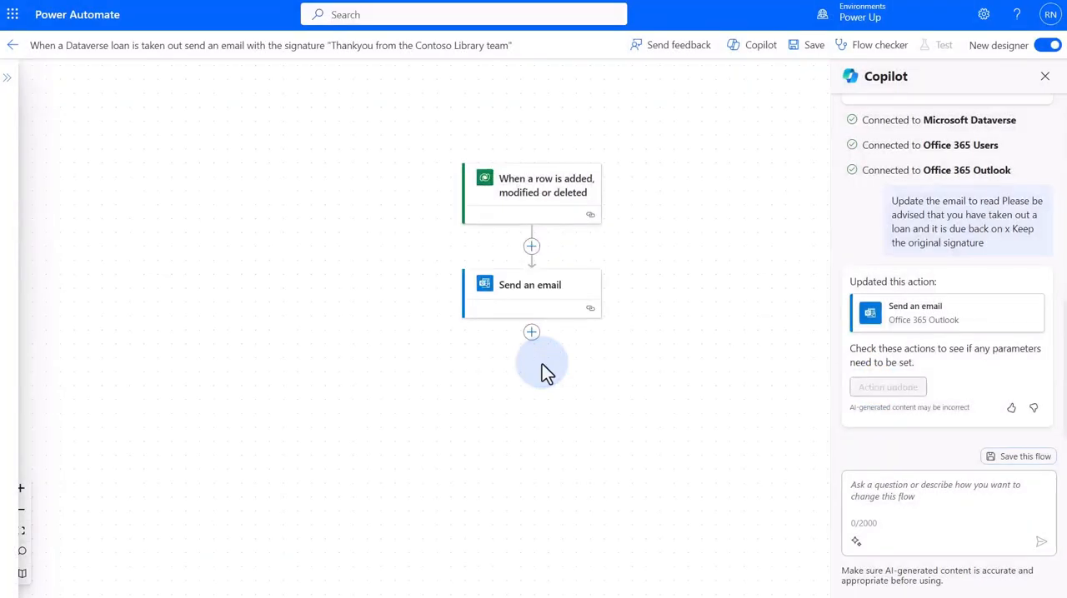
{"action": "left_click", "coordinate": [502, 290]}
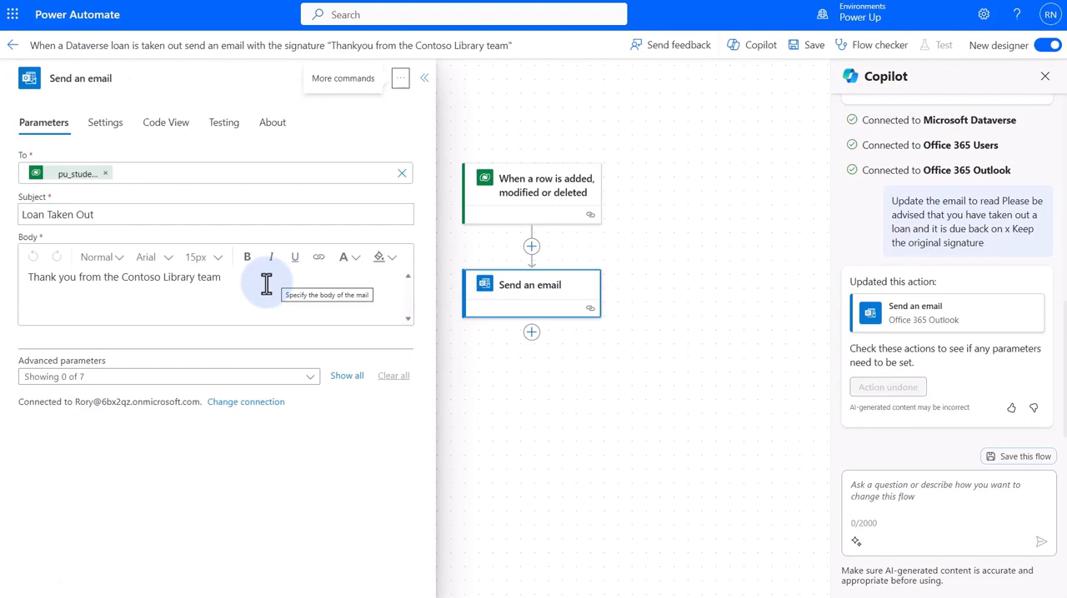
Have Copilot add 'Please be advised that you have taken out a loan and it is due back on' before the email's thank-you section and reopen the action
{"action": "key", "text": "ctrl+v"}
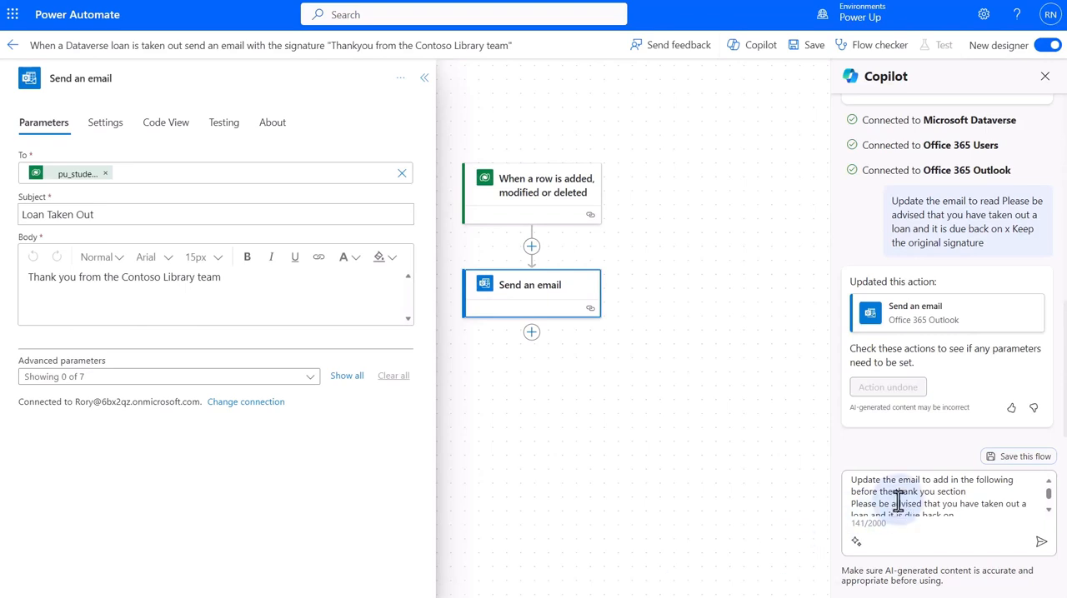
{"action": "left_click", "coordinate": [1051, 512]}
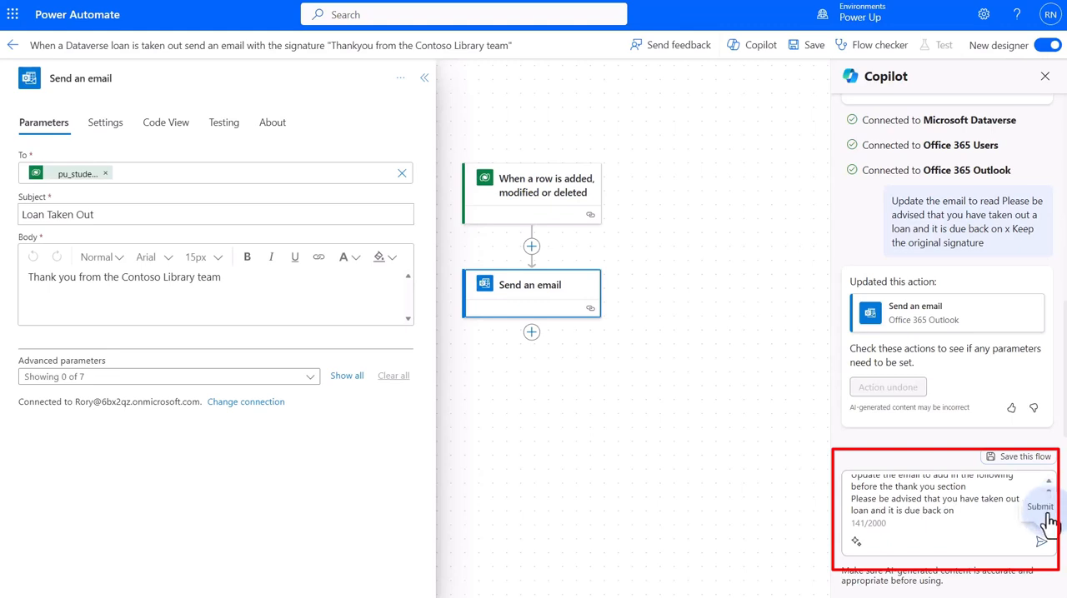
{"action": "left_click", "coordinate": [1040, 543]}
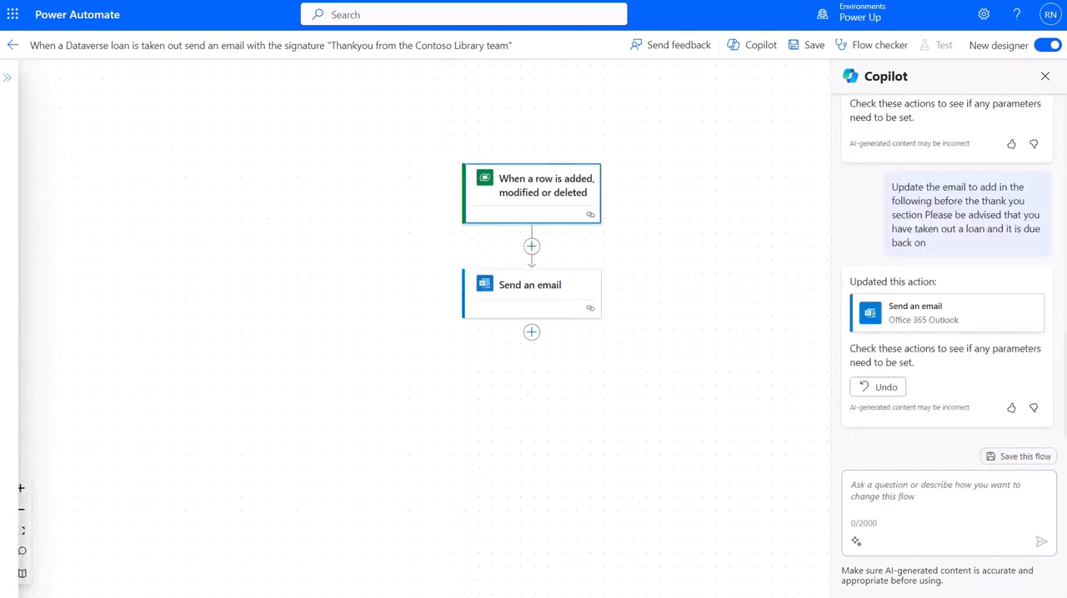
{"action": "left_click", "coordinate": [523, 288]}
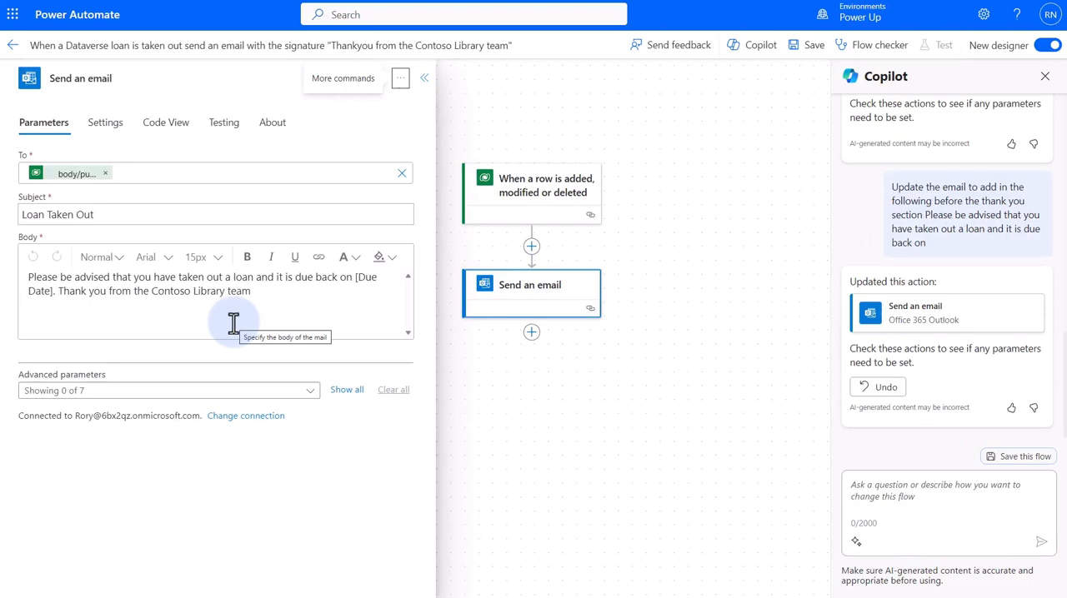
Separate the thank-you sentence in the email body with a blank line and make 'Contoso Library team' bold
{"action": "left_click", "coordinate": [58, 291]}
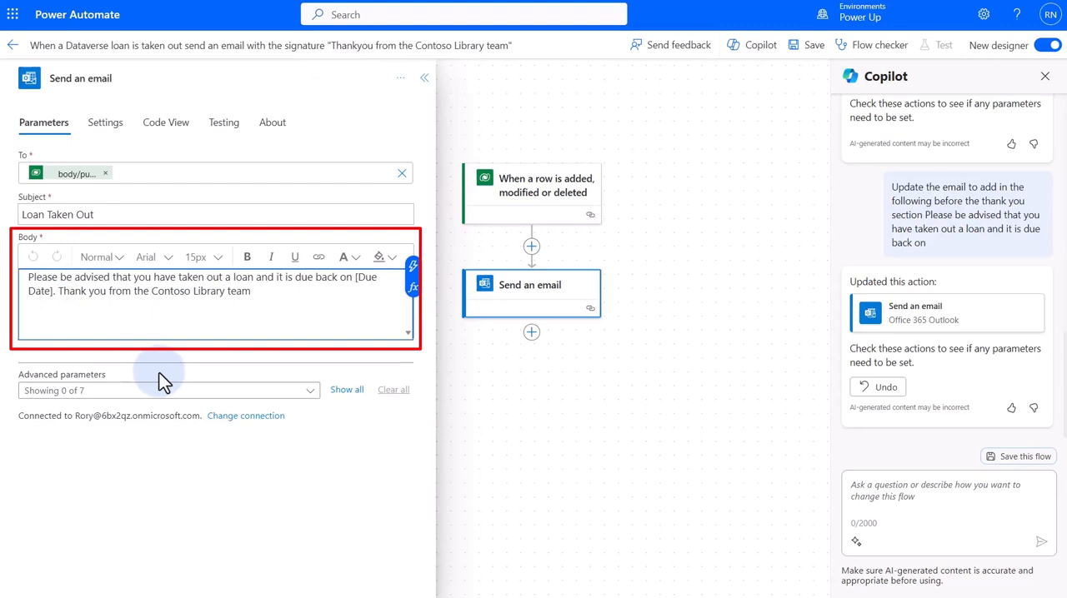
{"action": "key", "text": "Return"}
{"action": "key", "text": "Return"}
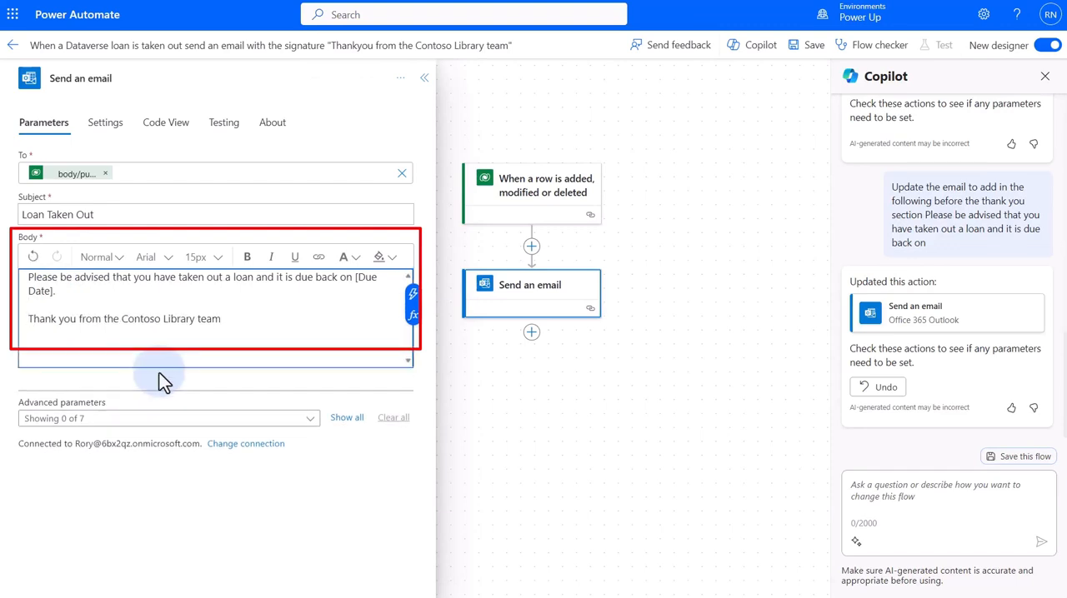
{"action": "left_click_drag", "start_coordinate": [121, 318], "coordinate": [219, 319]}
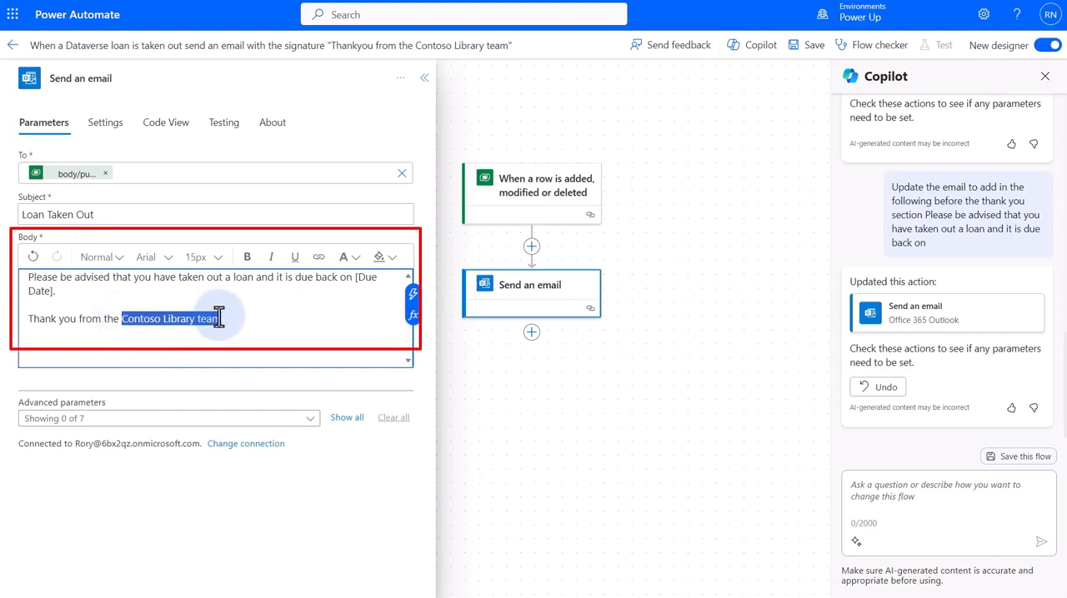
{"action": "left_click", "coordinate": [246, 256]}
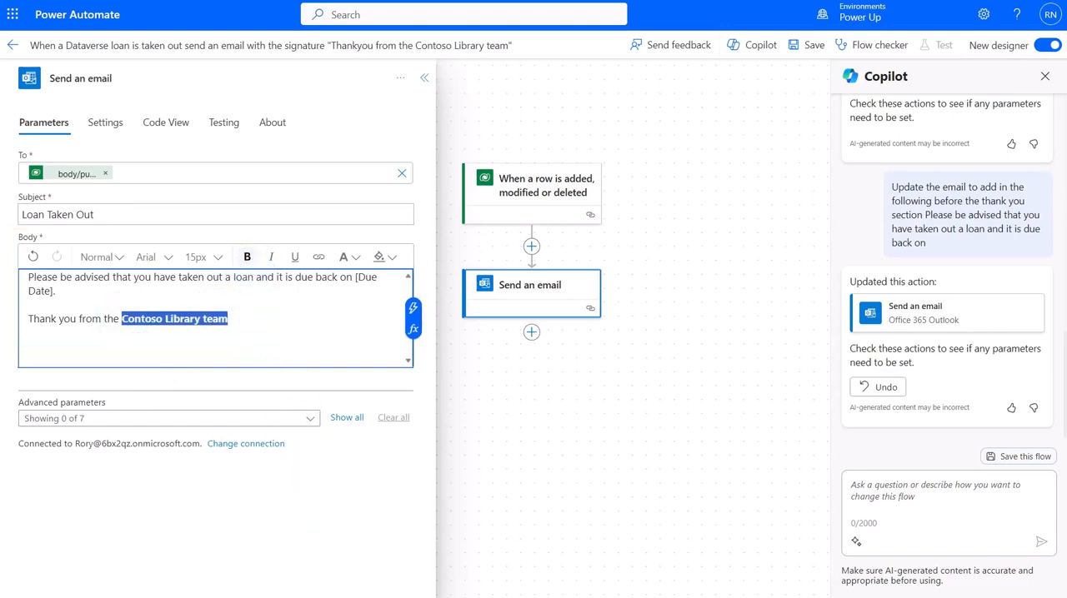
{"action": "left_click", "coordinate": [351, 595]}
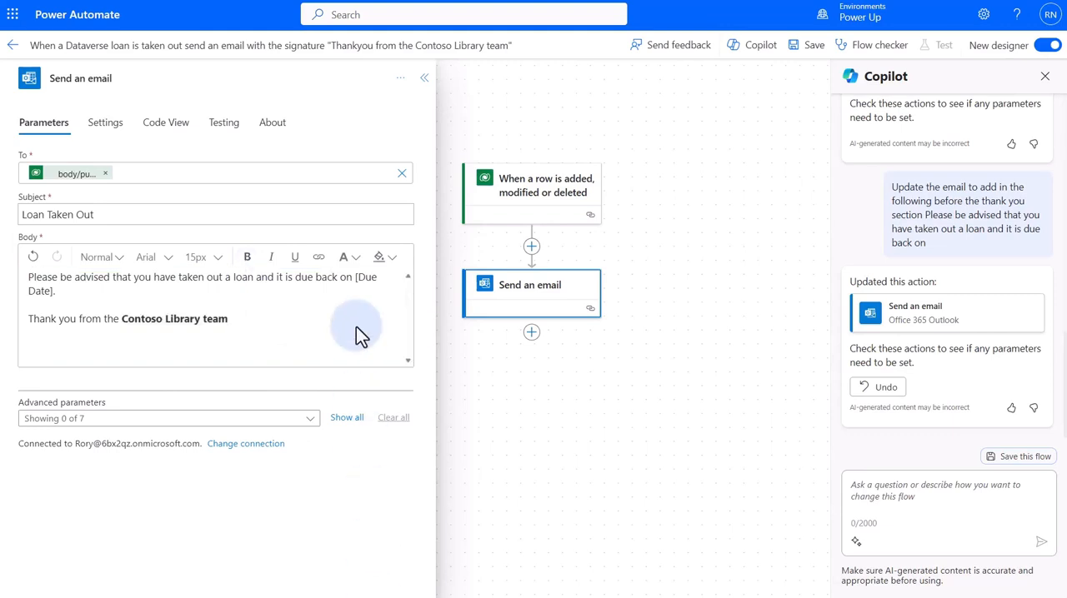
Insert the trigger's Date Due dynamic value before the [Due Date] placeholder in the email body
{"action": "left_click", "coordinate": [353, 283]}
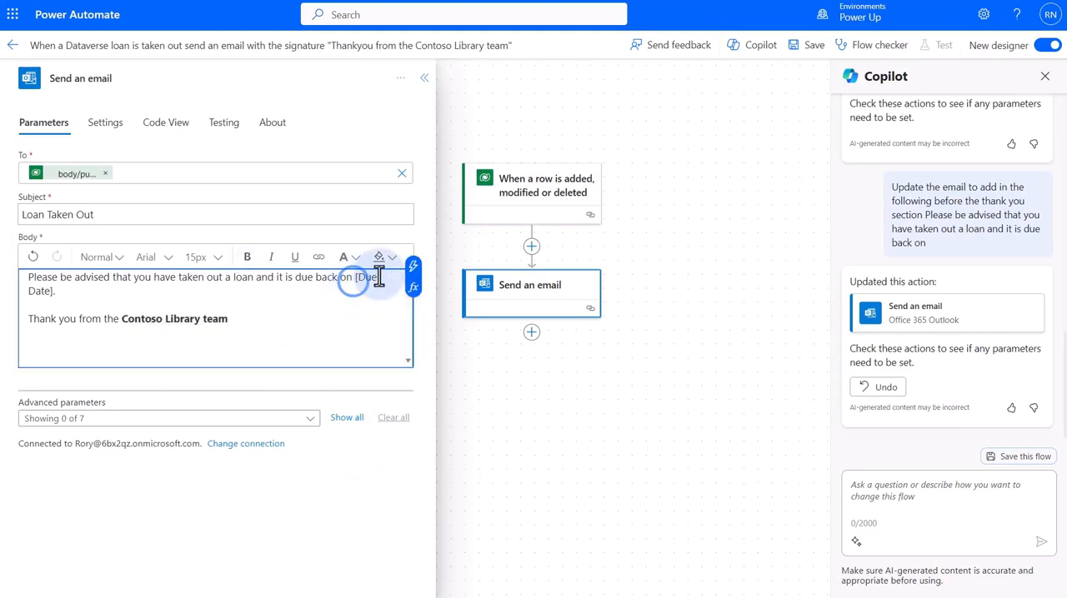
{"action": "left_click", "coordinate": [414, 272]}
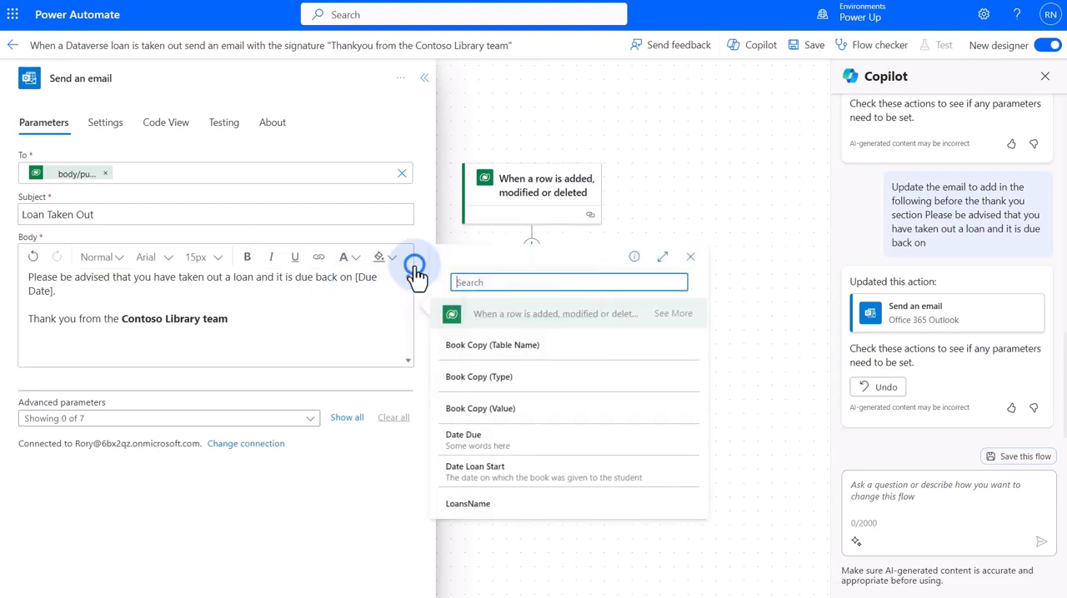
{"action": "left_click", "coordinate": [491, 282]}
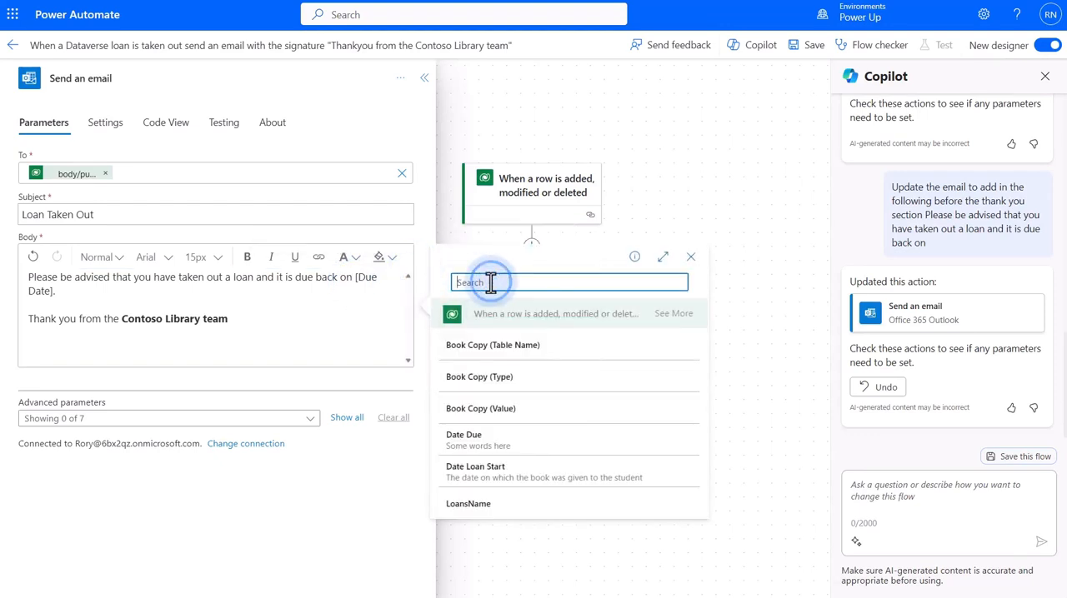
{"action": "type", "text": "due"}
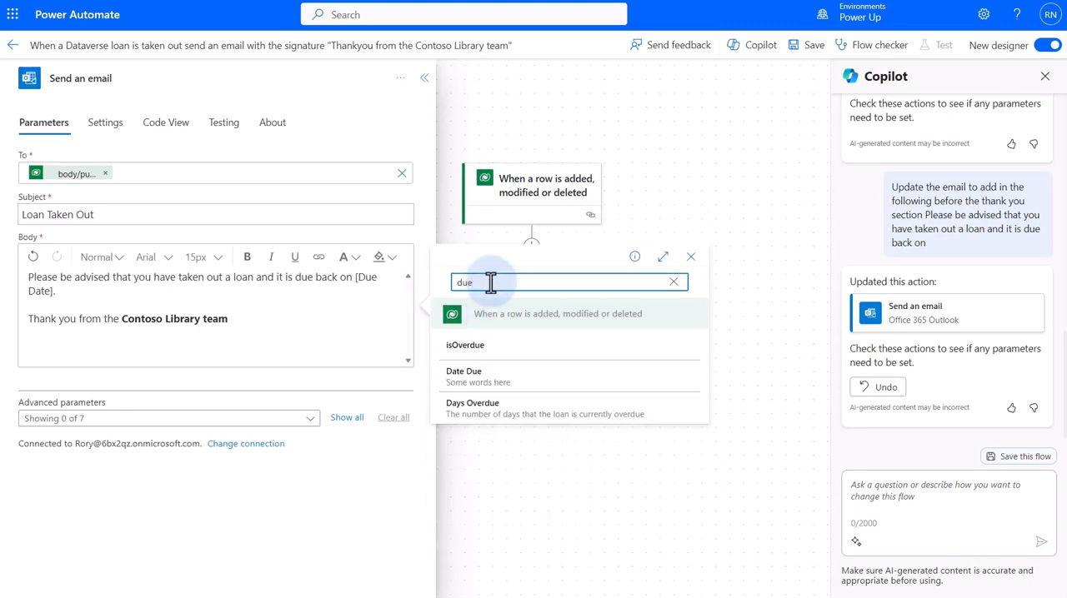
{"action": "left_click", "coordinate": [472, 375]}
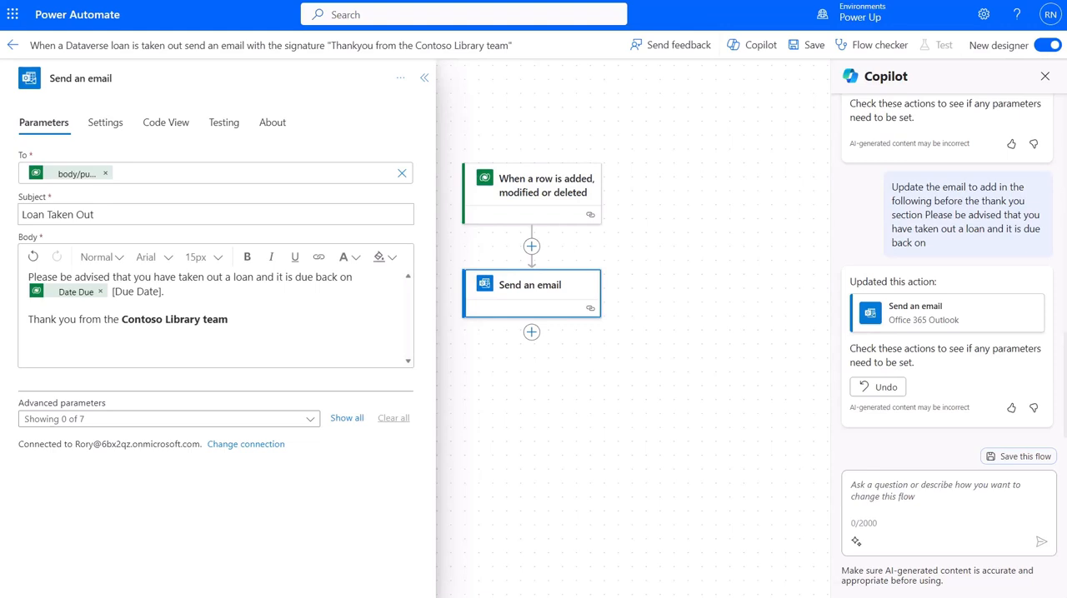
Delete the [Due Date] placeholder text, end the sentence with a full stop after the Date Due value, and save the flow
{"action": "left_click", "coordinate": [176, 294]}
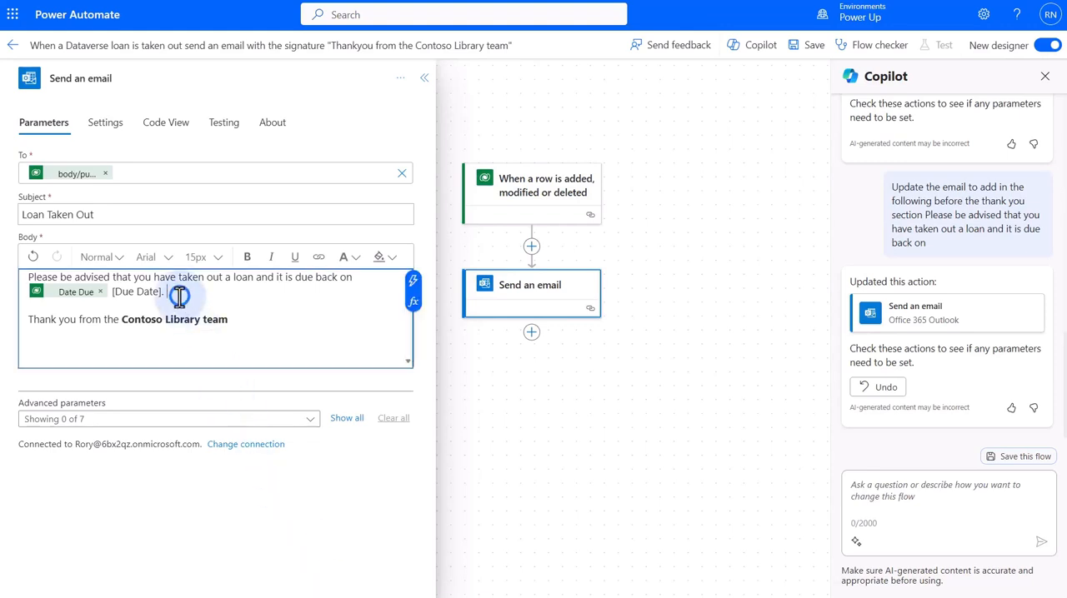
{"action": "key", "text": "BackSpace"}
{"action": "key", "text": "BackSpace"}
{"action": "key", "text": "BackSpace"}
{"action": "key", "text": "BackSpace"}
{"action": "key", "text": "BackSpace"}
{"action": "key", "text": "BackSpace"}
{"action": "key", "text": "BackSpace"}
{"action": "key", "text": "BackSpace"}
{"action": "key", "text": "BackSpace"}
{"action": "key", "text": "BackSpace"}
{"action": "key", "text": "BackSpace"}
{"action": "key", "text": "BackSpace"}
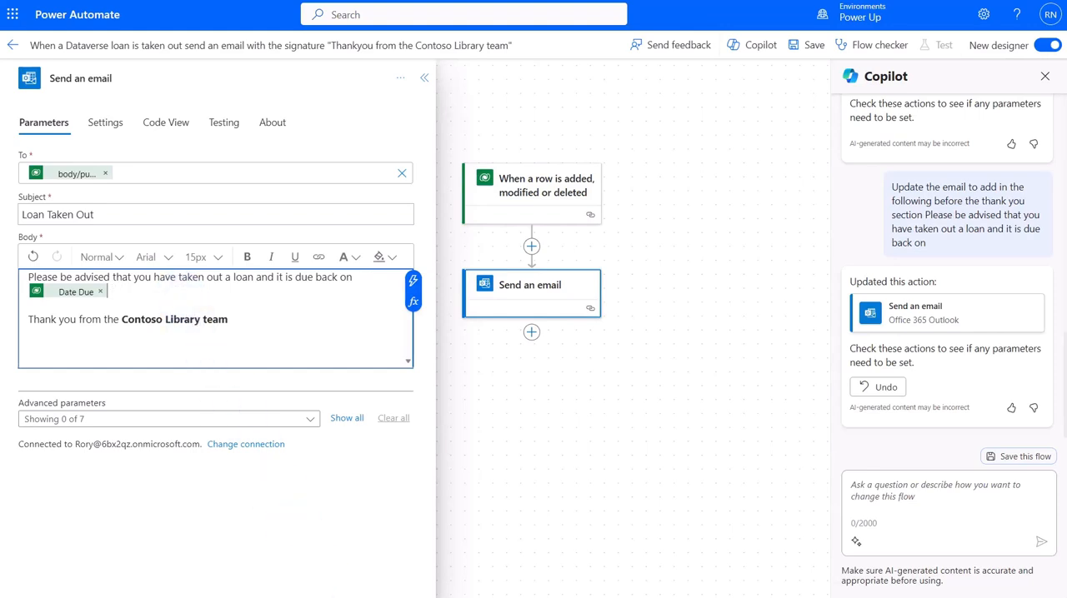
{"action": "type", "text": "."}
{"action": "key", "text": "Tab"}
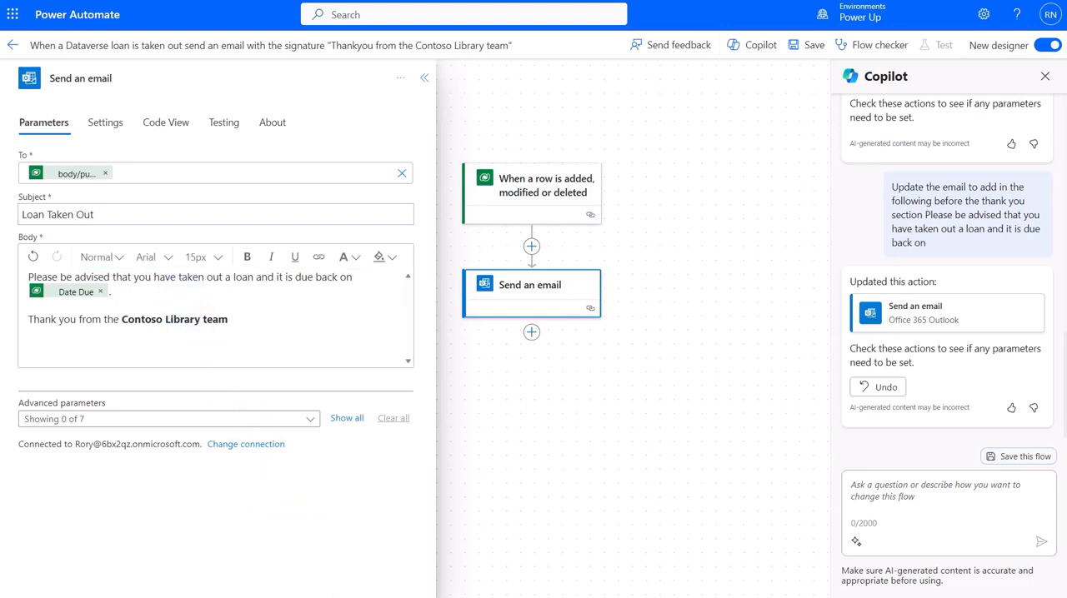
{"action": "left_click", "coordinate": [809, 47]}
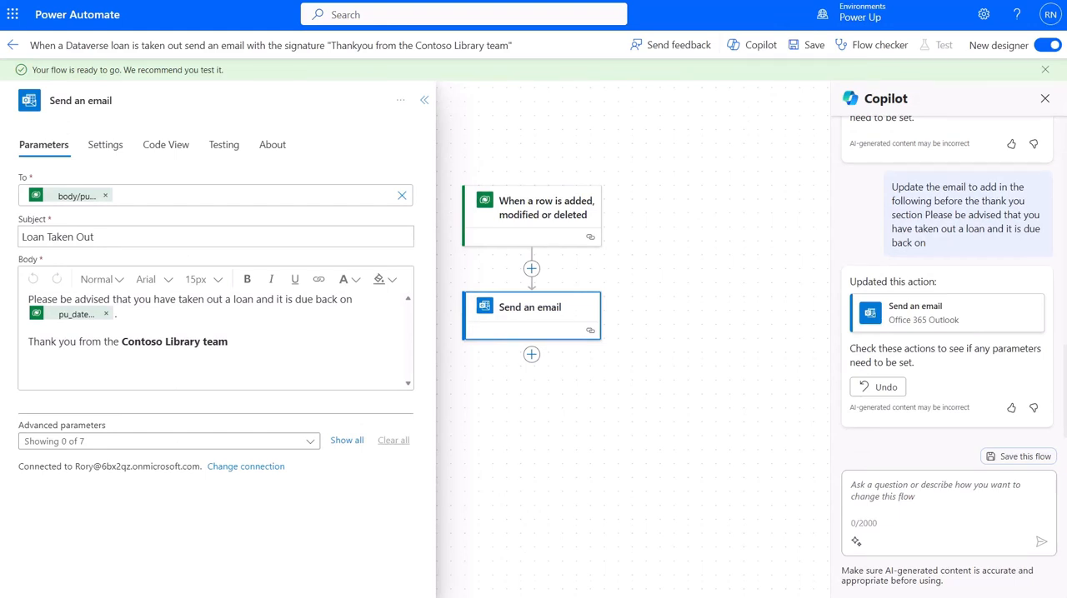
Rename the flow as 'Email Student when a loan is created - Copilot generated' and save it
{"action": "left_click", "coordinate": [207, 44]}
{"action": "key", "text": "ctrl+a"}
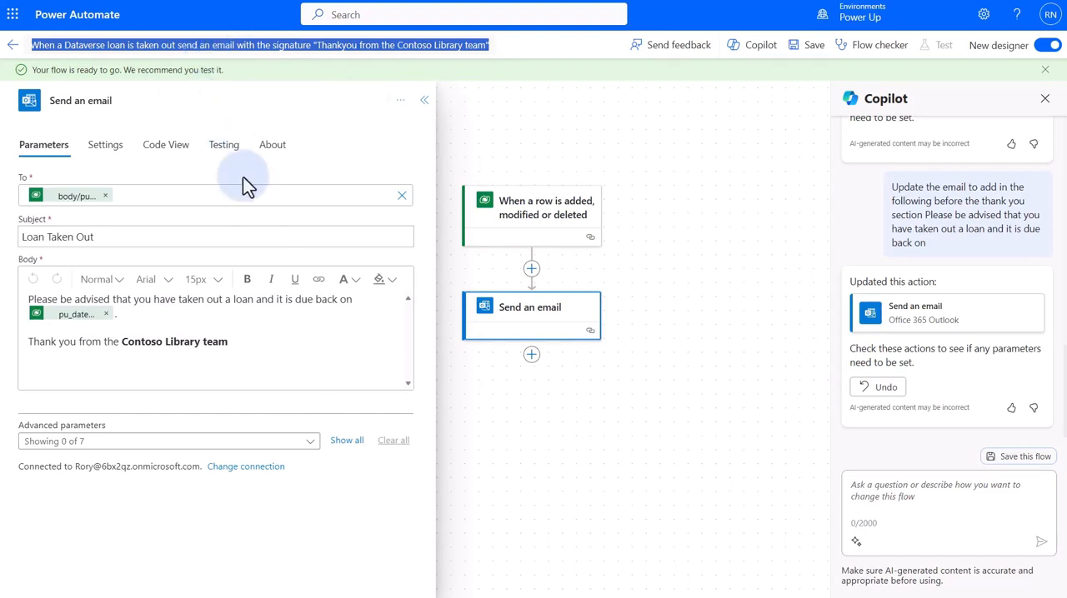
{"action": "type", "text": "Email Student when a loan is created - Copilot generated"}
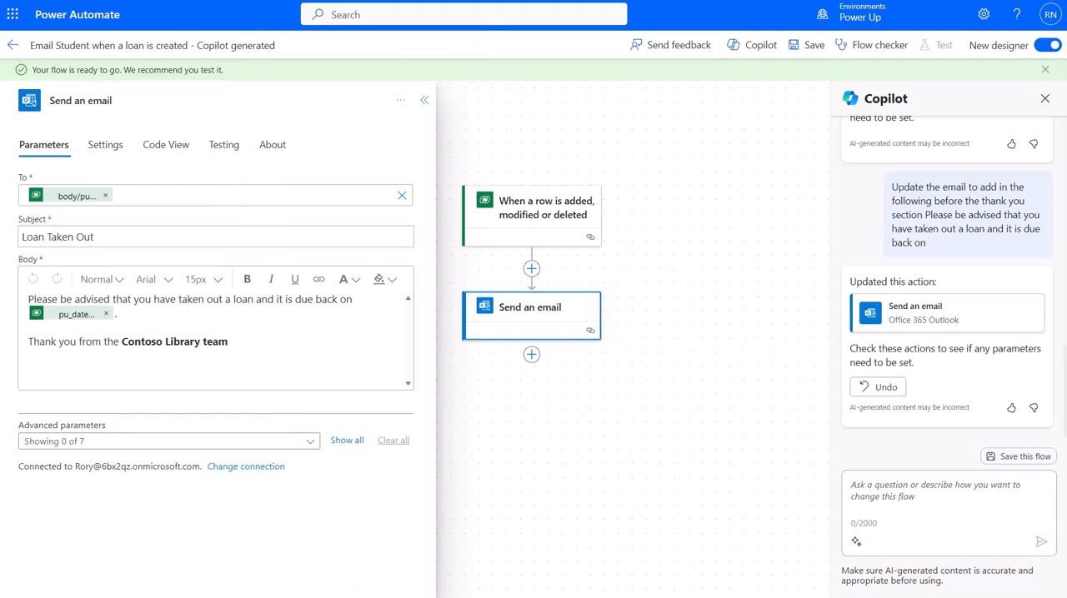
{"action": "left_click", "coordinate": [807, 45]}
Switch from the new designer to the classic designer, saving the flow and agreeing to leave the page
{"action": "left_click", "coordinate": [1045, 48]}
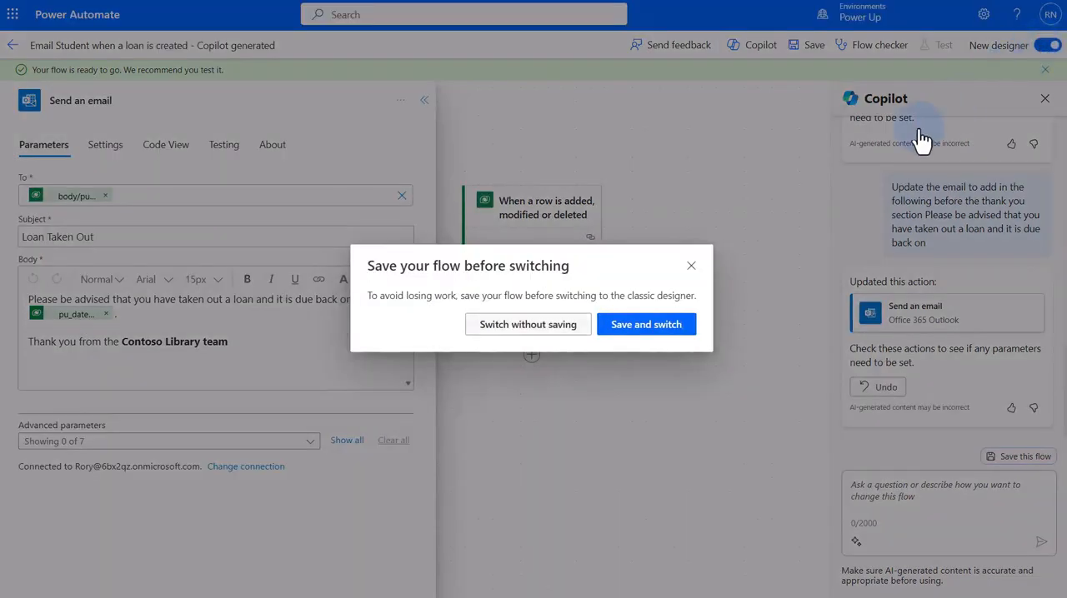
{"action": "left_click", "coordinate": [631, 329]}
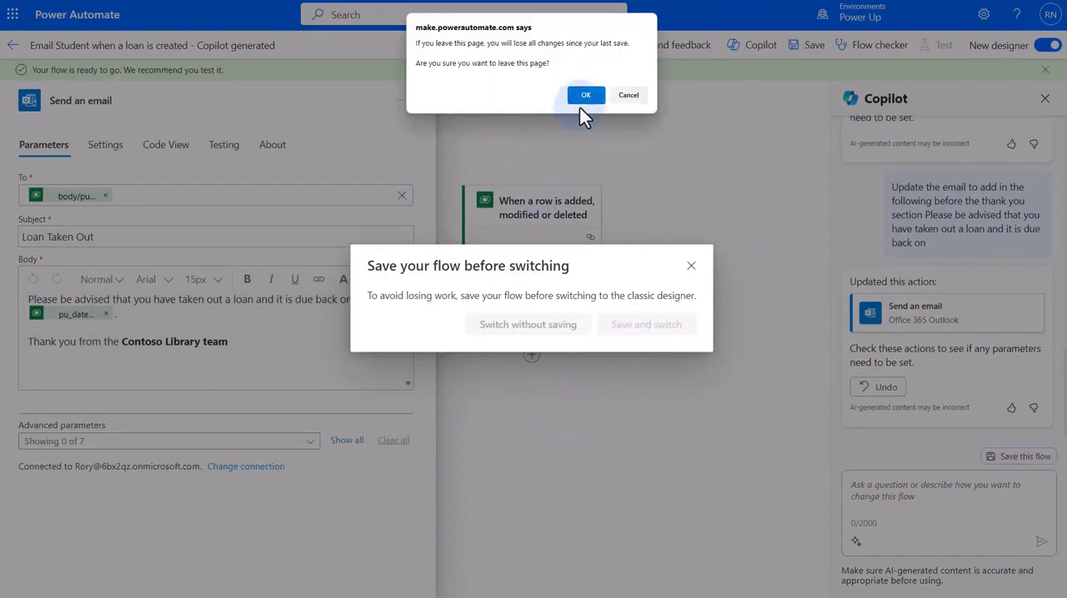
{"action": "left_click", "coordinate": [584, 96]}
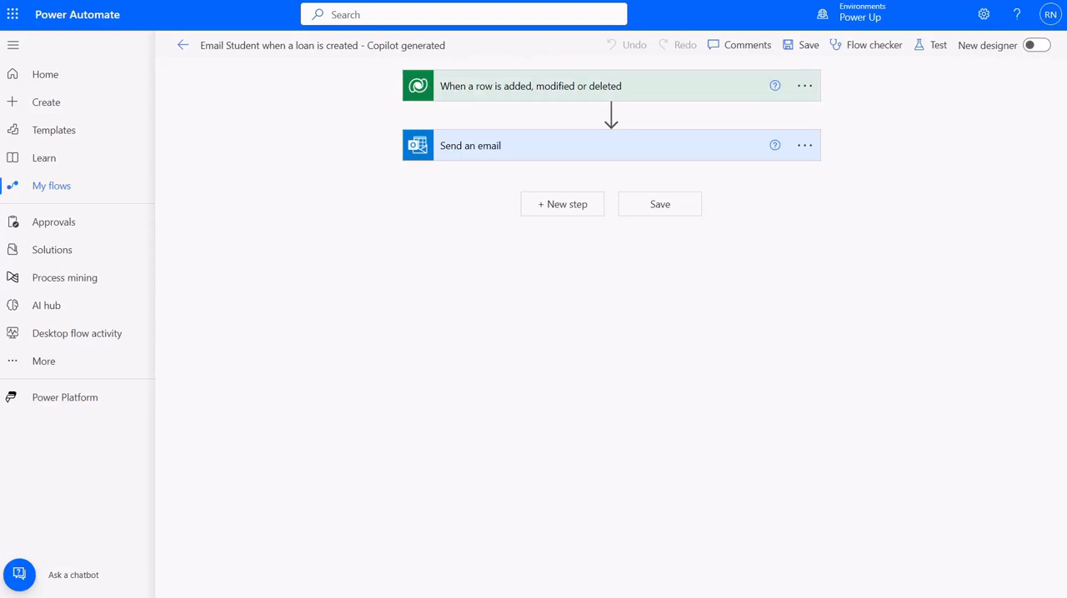
Review the settings of the trigger and the Send an email action, including the email's advanced options and body
{"action": "left_click", "coordinate": [470, 92]}
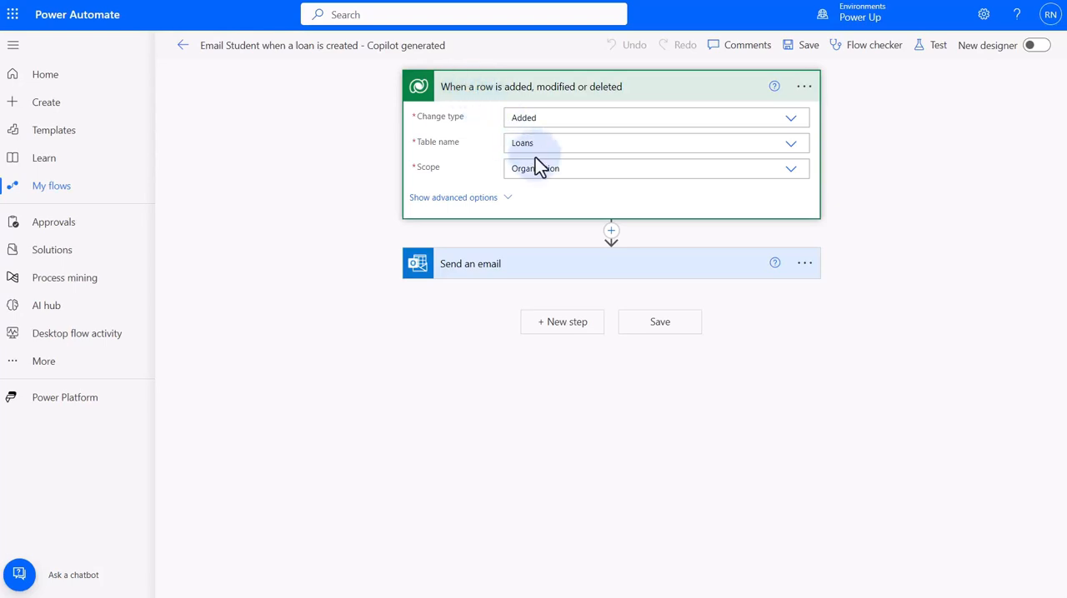
{"action": "left_click", "coordinate": [471, 265]}
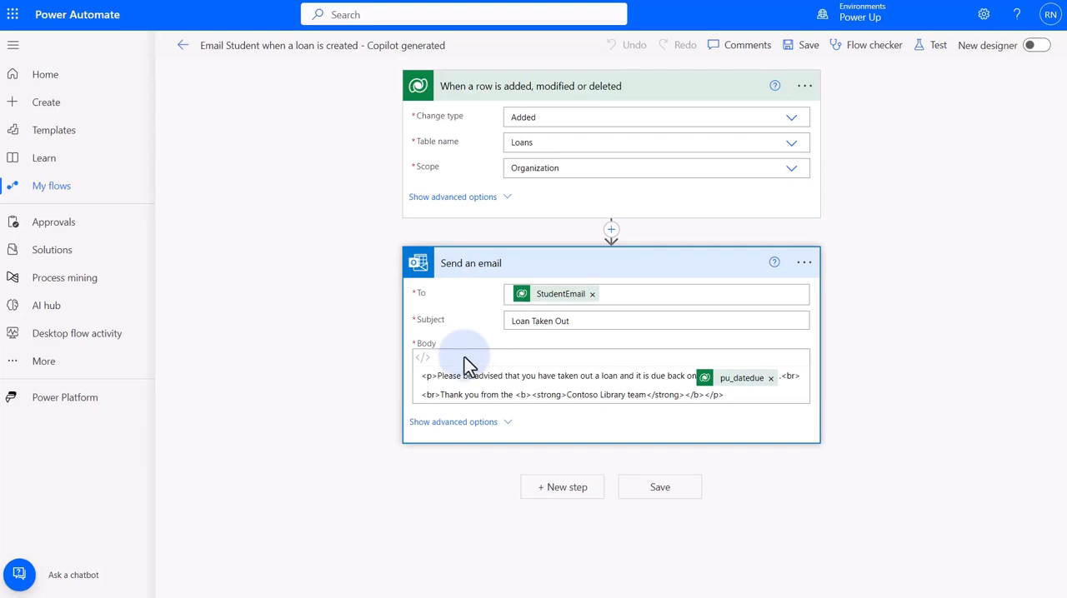
{"action": "left_click", "coordinate": [454, 422]}
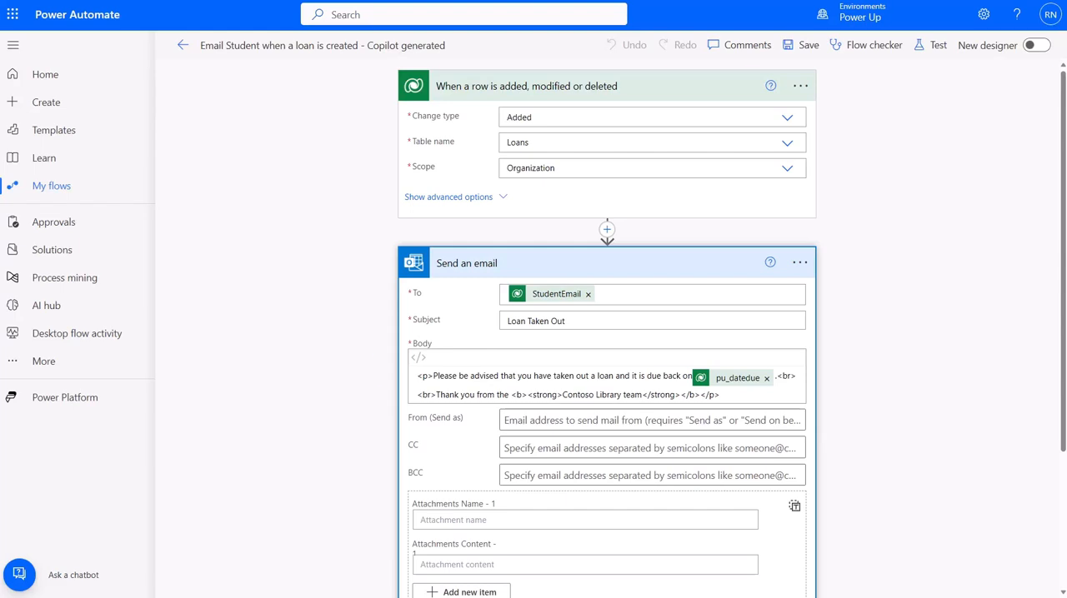
{"action": "left_click", "coordinate": [607, 386]}
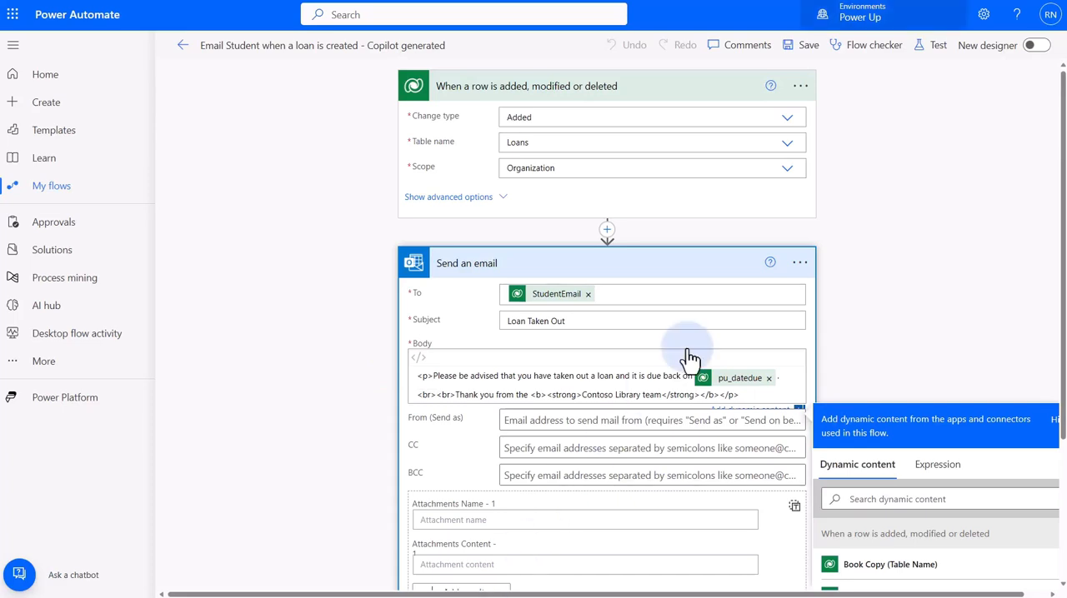
Save the flow and start a manual test of it
{"action": "left_click", "coordinate": [926, 47]}
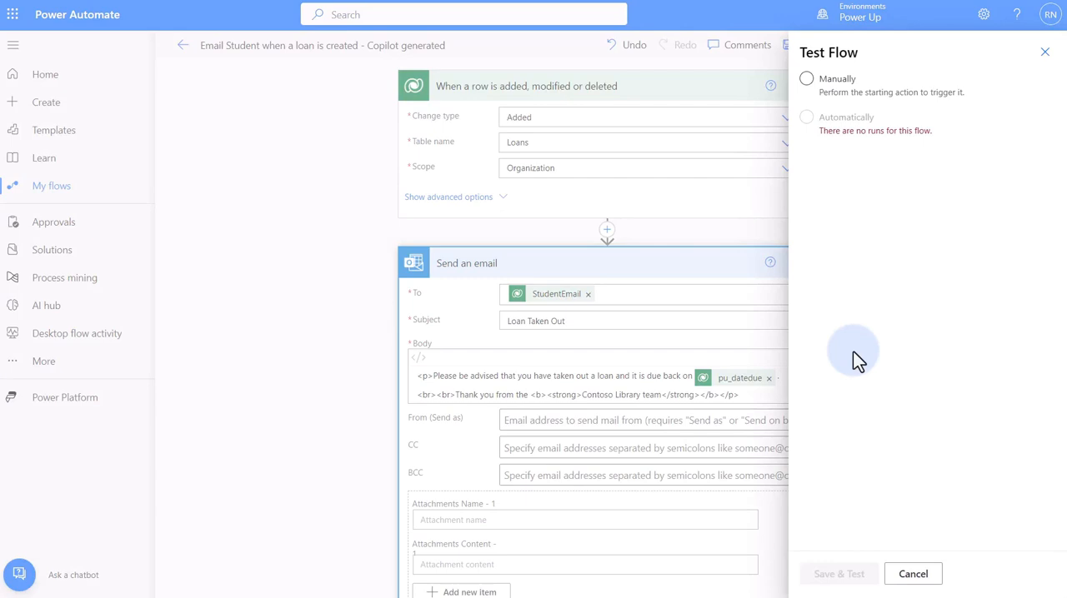
{"action": "left_click", "coordinate": [806, 79]}
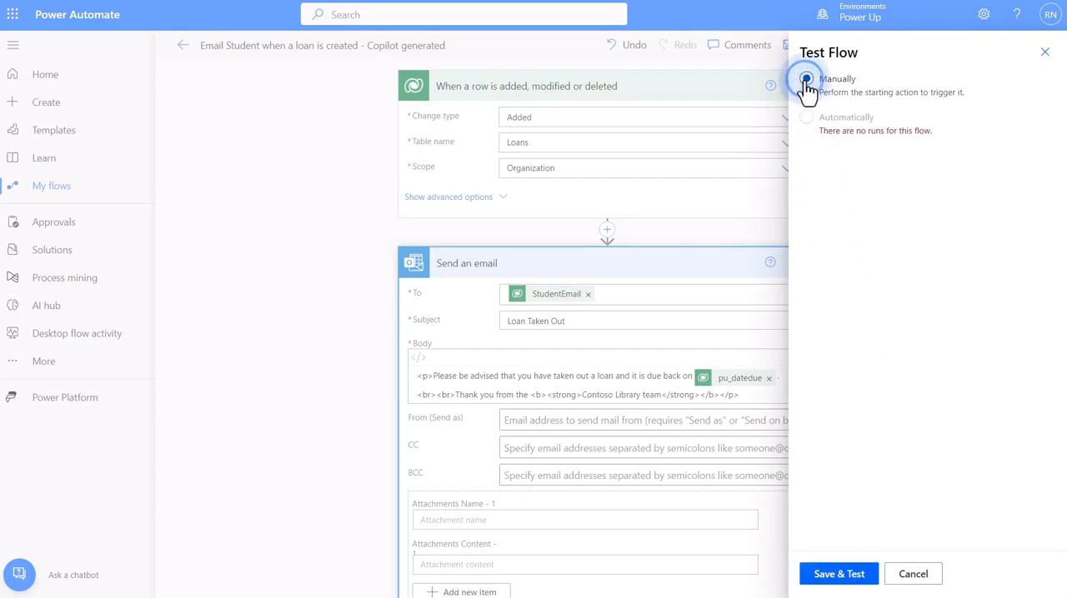
{"action": "left_click", "coordinate": [841, 577]}
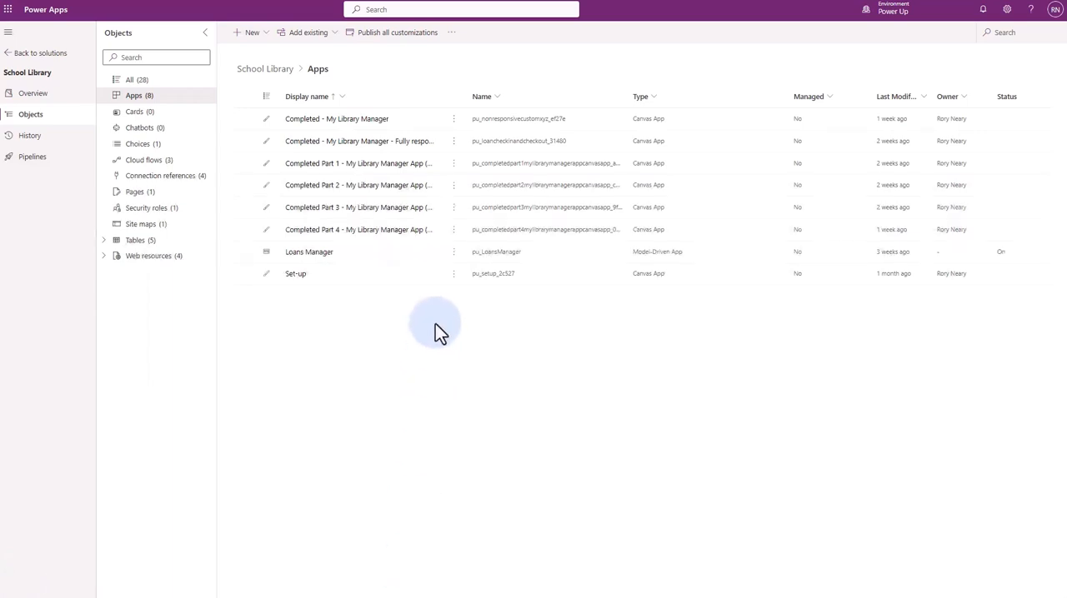
In Power Apps, play the Loans Manager app from the School Library solution and start a book check-out
{"action": "left_click", "coordinate": [453, 253]}
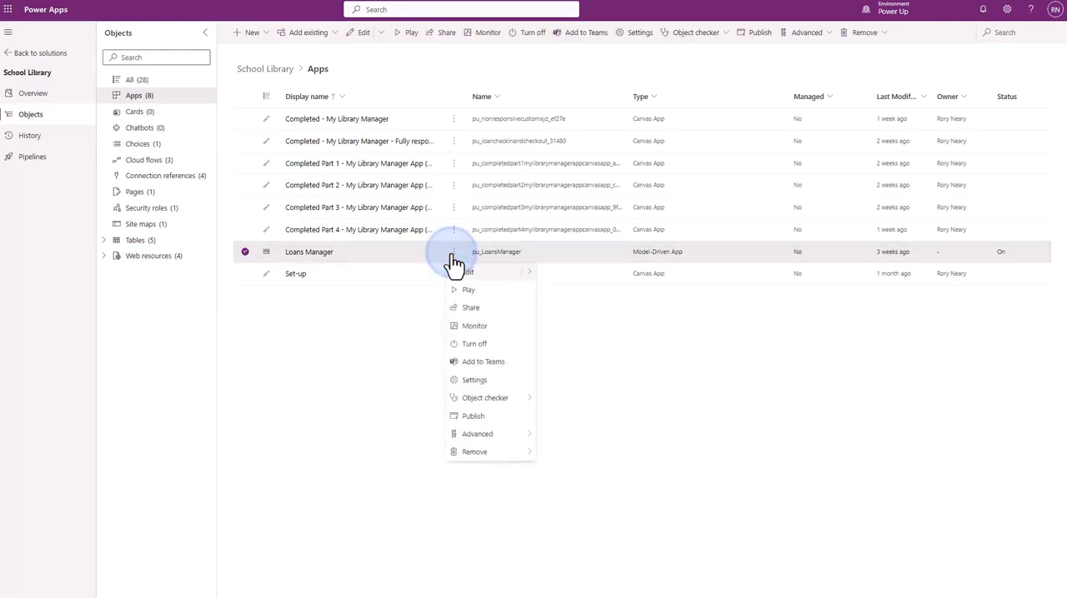
{"action": "left_click", "coordinate": [471, 291]}
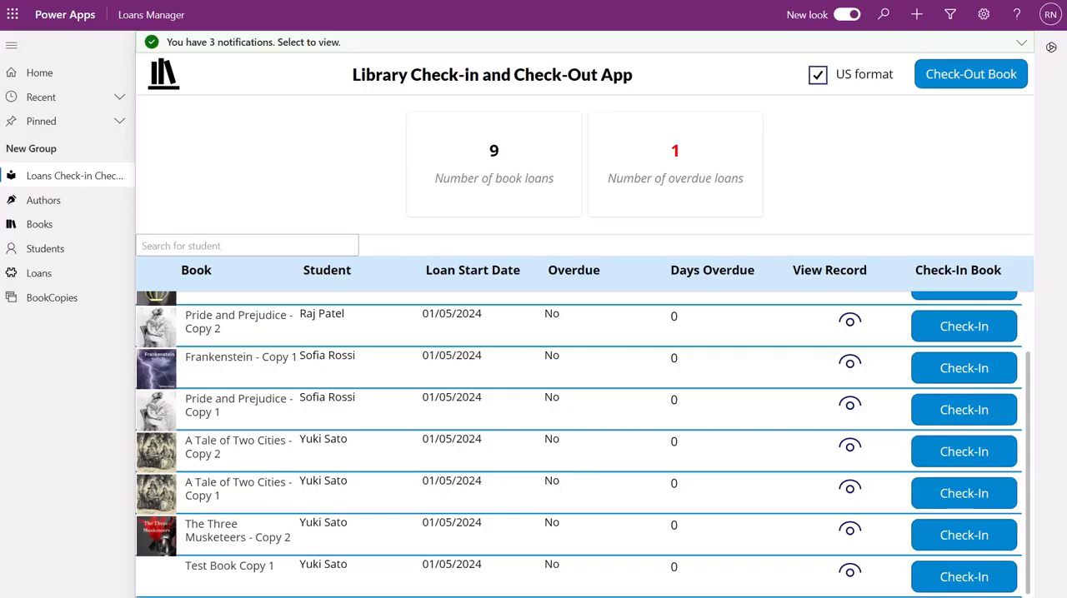
{"action": "left_click", "coordinate": [972, 81]}
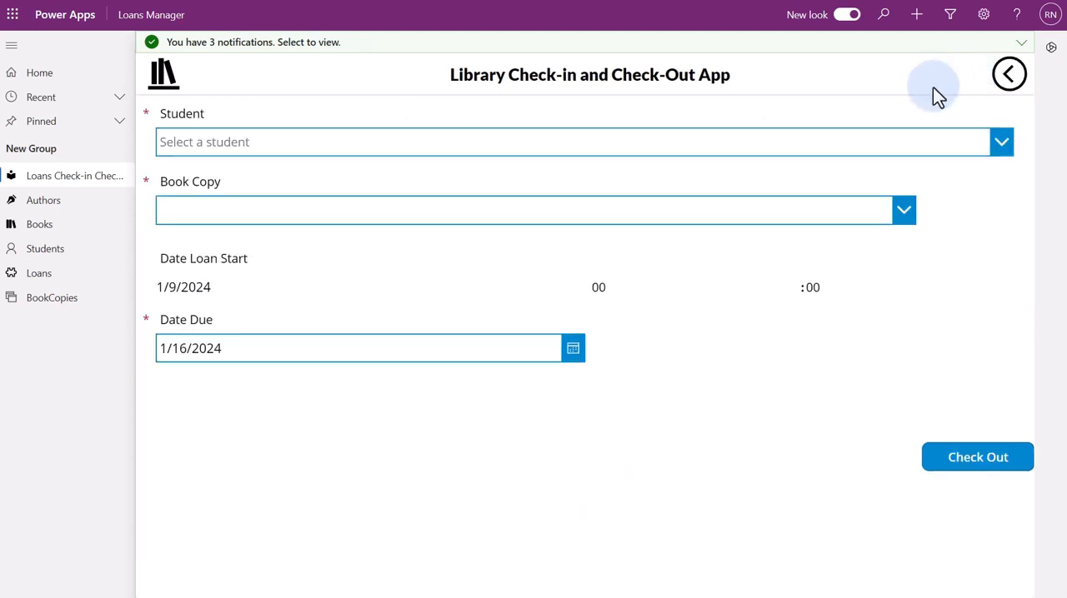
Check out 'Winnie-the-Pooh - Copy 1' to the second student in the list, keeping the default due date
{"action": "left_click", "coordinate": [770, 145]}
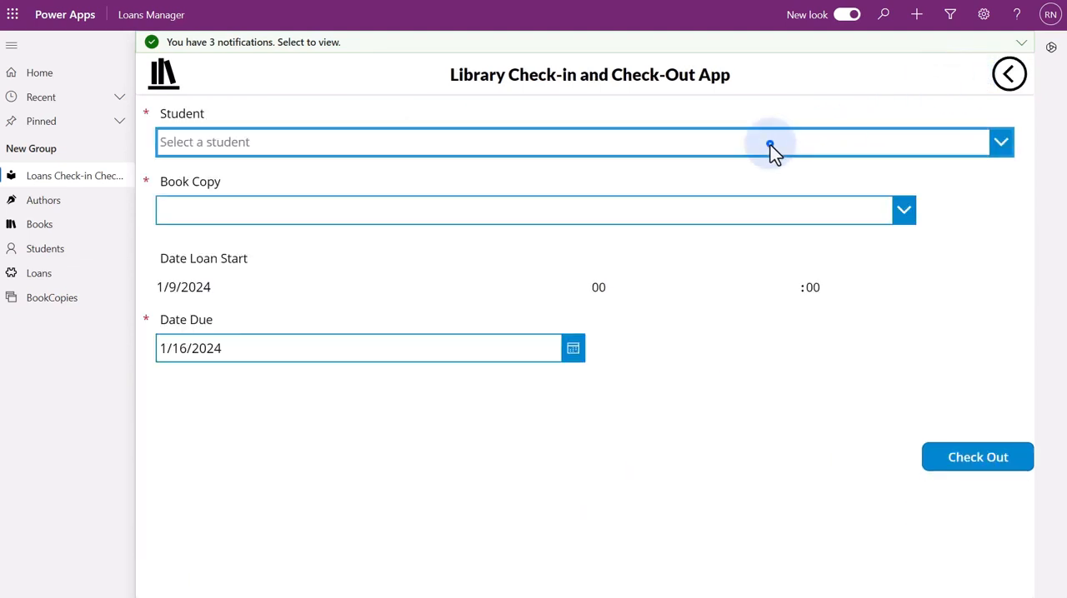
{"action": "left_click", "coordinate": [533, 227]}
{"action": "left_click", "coordinate": [519, 211]}
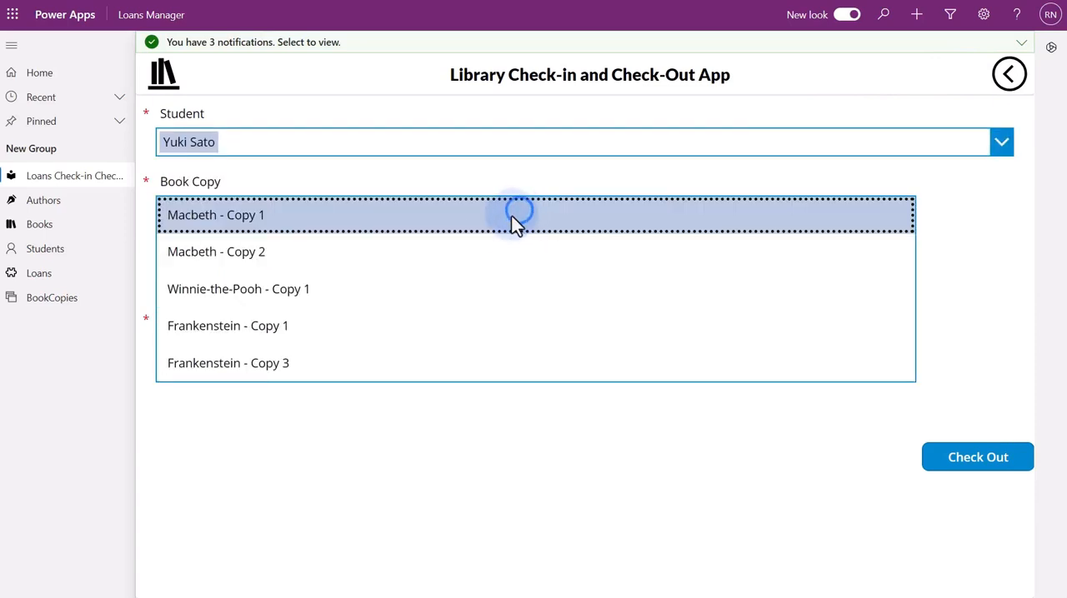
{"action": "left_click", "coordinate": [400, 285]}
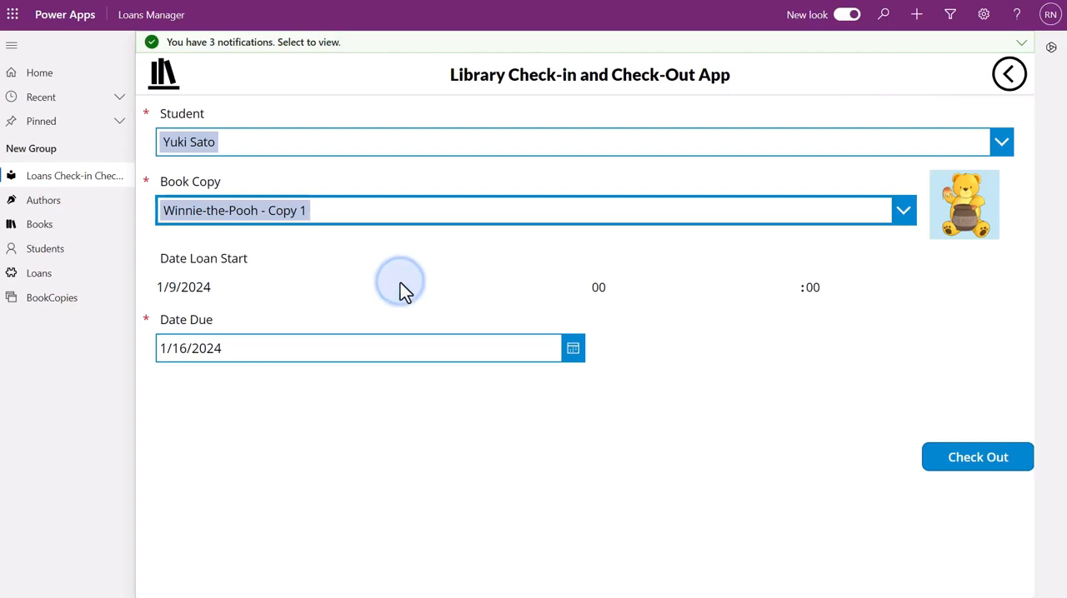
{"action": "left_click", "coordinate": [963, 458]}
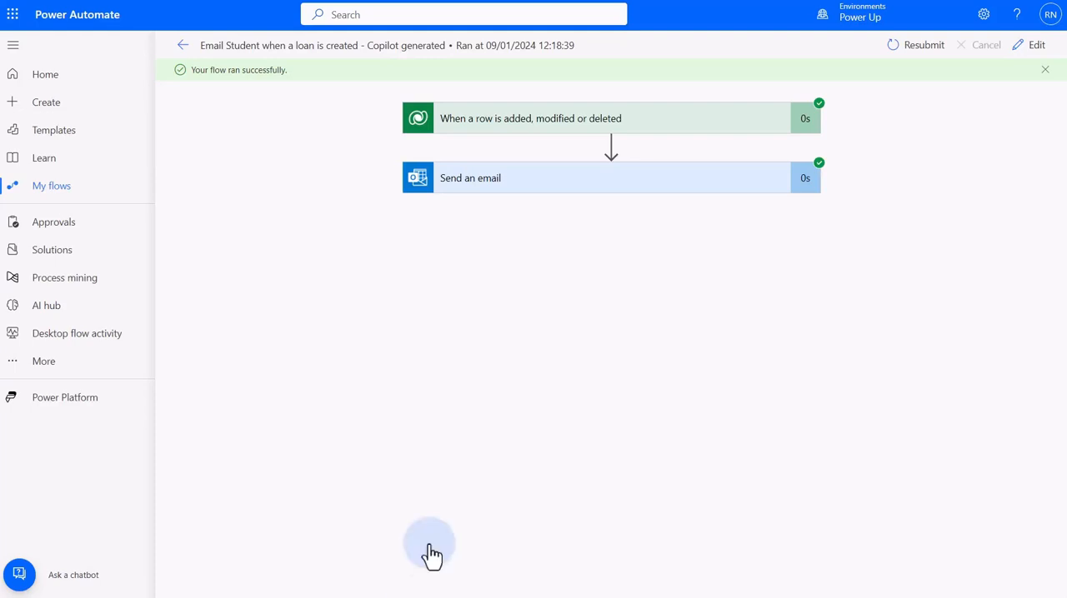
Examine the completed run's inputs and outputs for the Dataverse trigger, then open the details of the Send an email action
{"action": "left_click", "coordinate": [521, 122]}
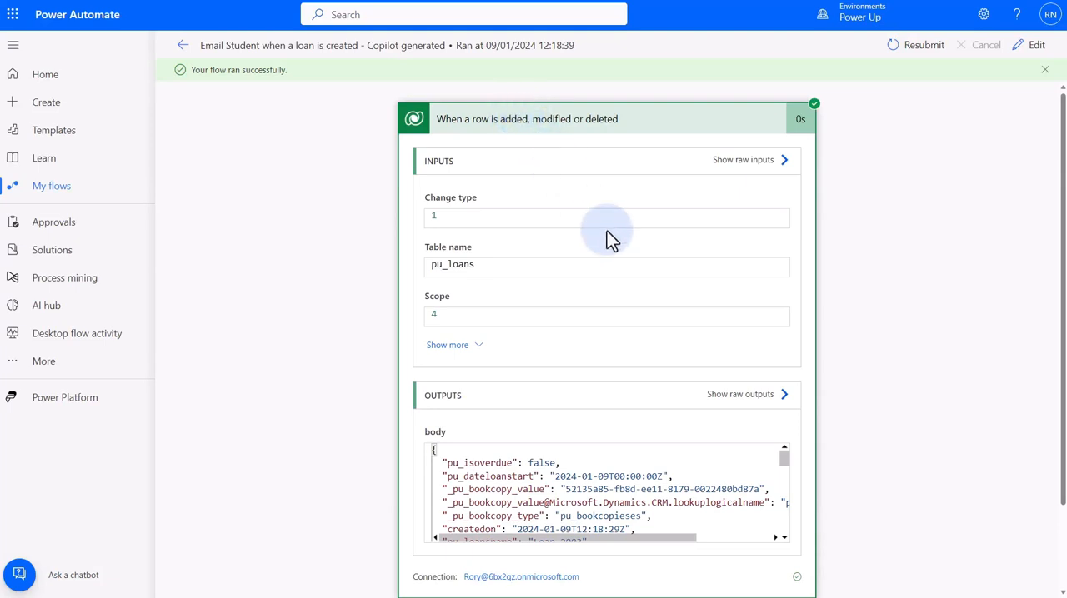
{"action": "left_click_drag", "start_coordinate": [783, 462], "coordinate": [777, 516]}
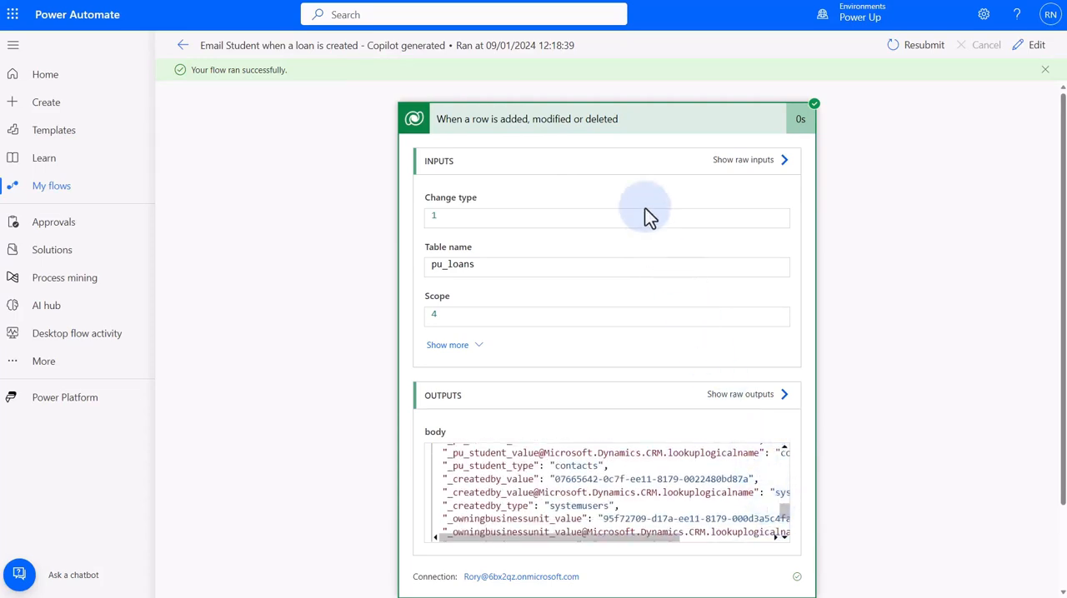
{"action": "left_click", "coordinate": [633, 179]}
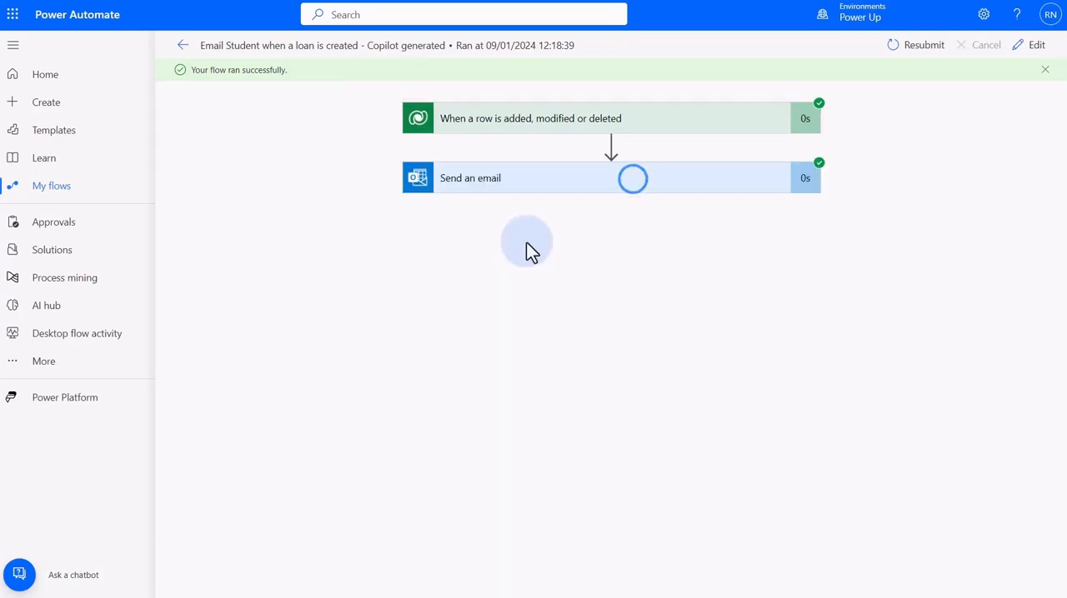
{"action": "left_click", "coordinate": [498, 180]}
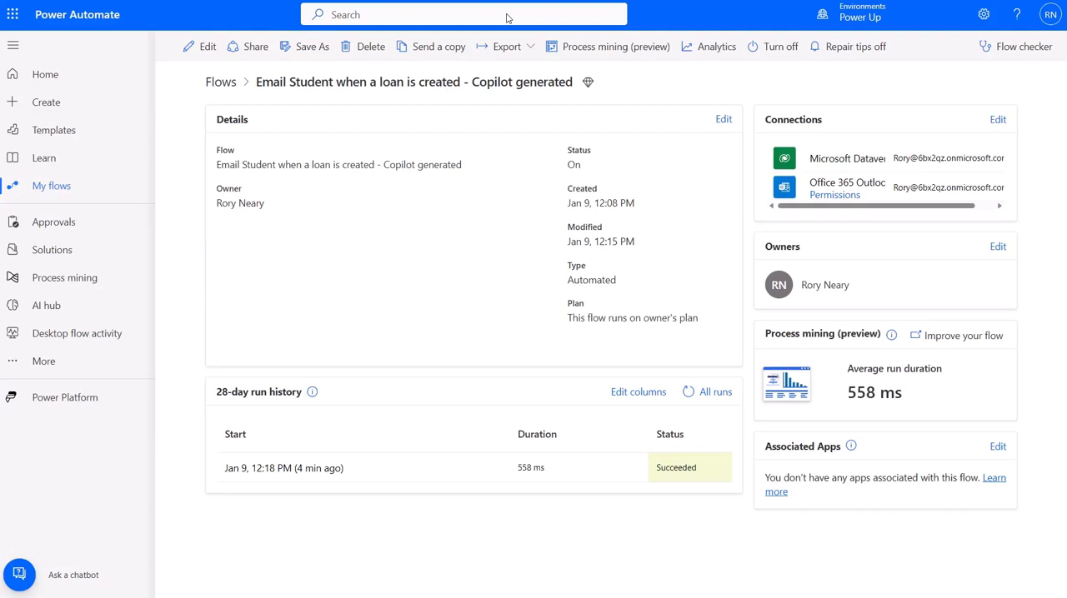
Add the existing cloud flow 'Email Student when a loan is created - Copilot generated' from outside Dataverse to My School Library Solution
{"action": "left_click", "coordinate": [63, 249]}
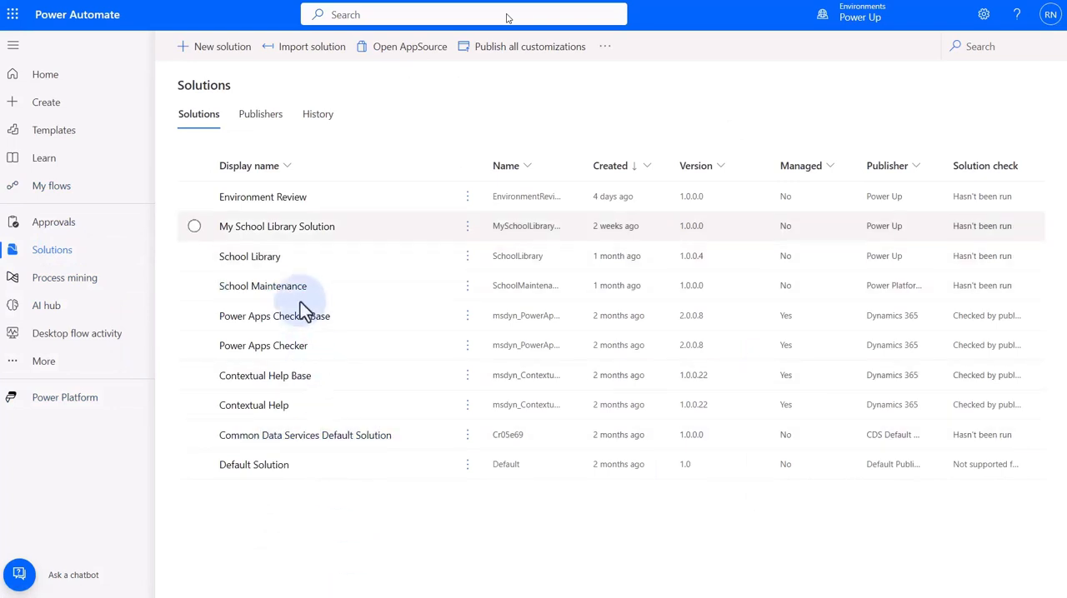
{"action": "left_click", "coordinate": [285, 226]}
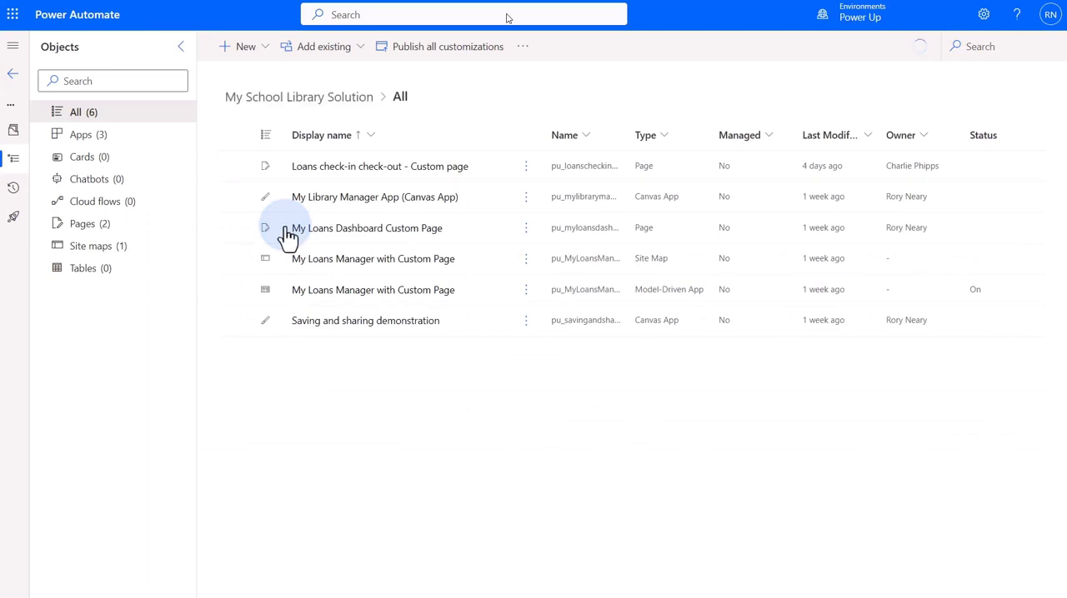
{"action": "left_click", "coordinate": [355, 52]}
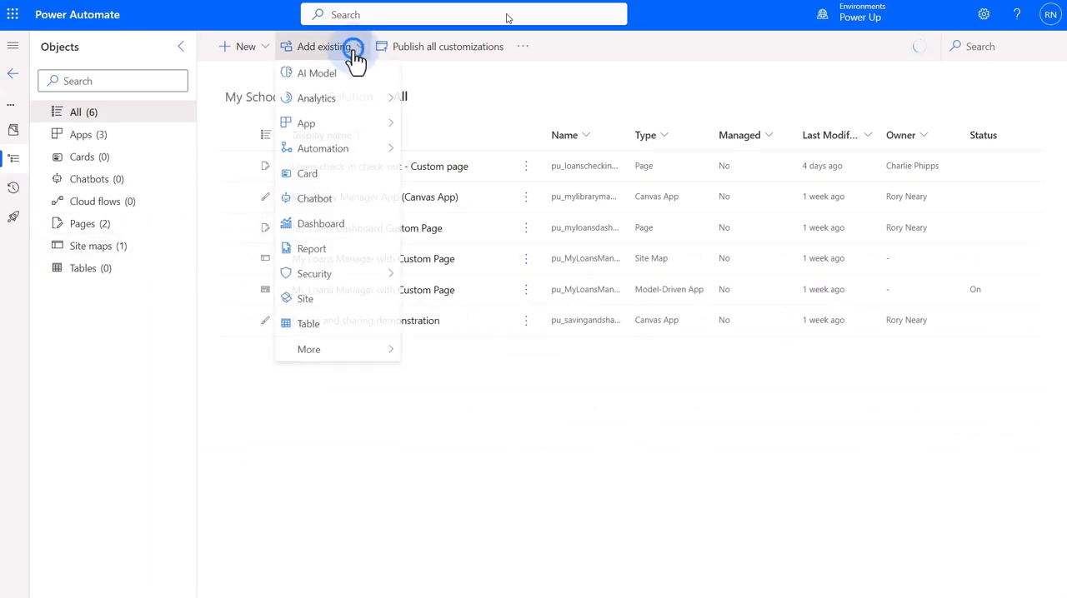
{"action": "mouse_move", "coordinate": [370, 160]}
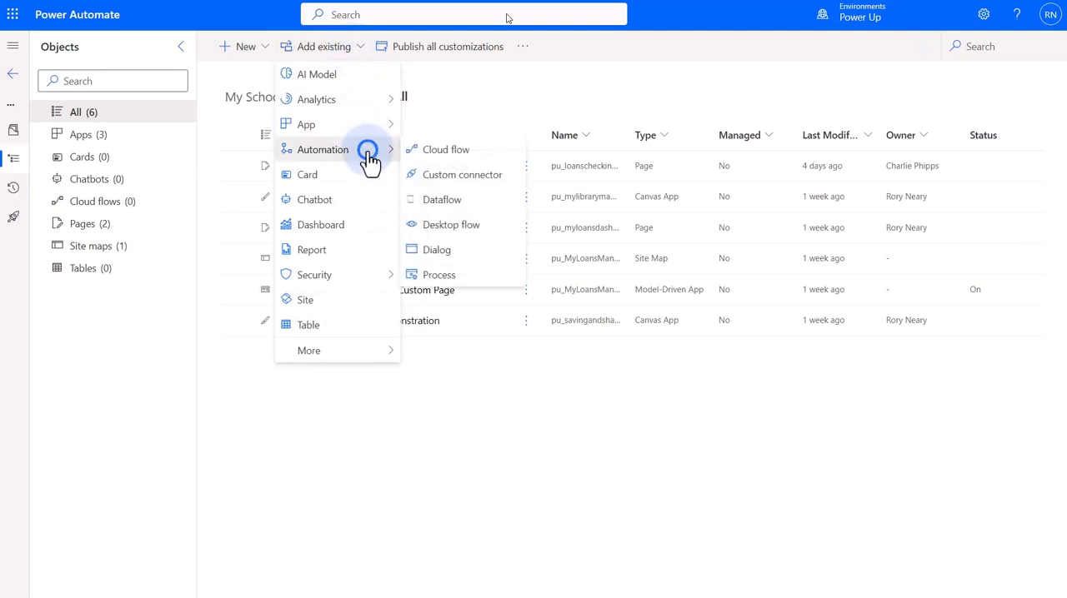
{"action": "left_click", "coordinate": [454, 153]}
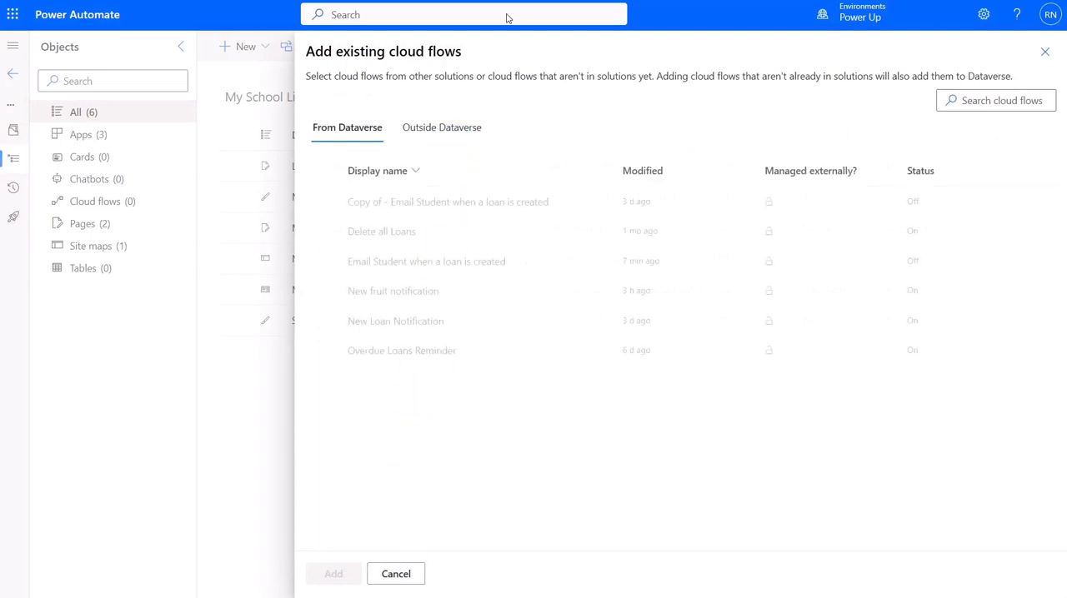
{"action": "left_click", "coordinate": [438, 130]}
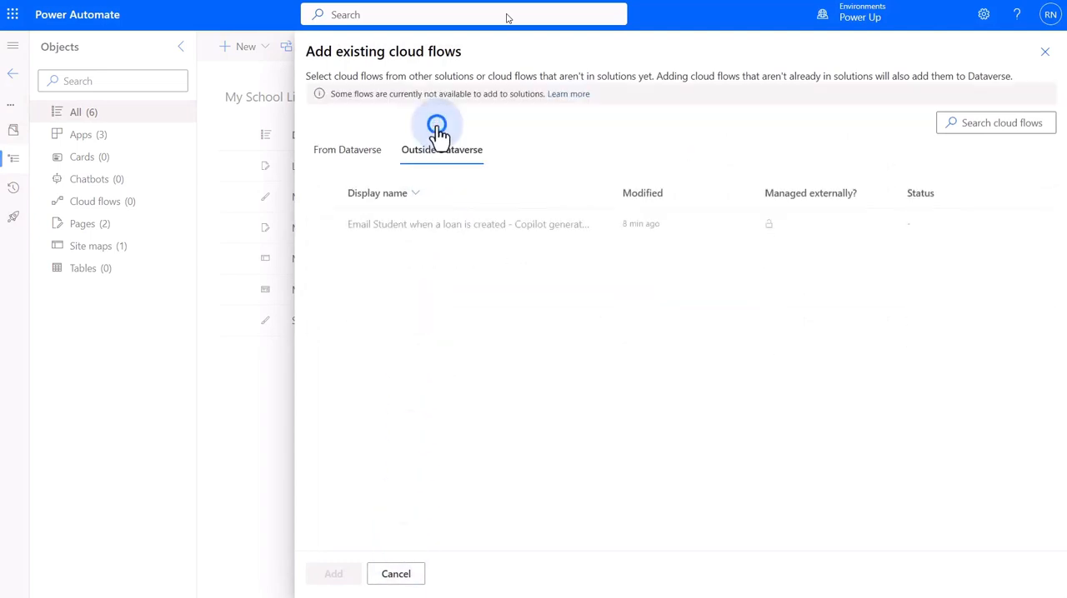
{"action": "left_click", "coordinate": [323, 225]}
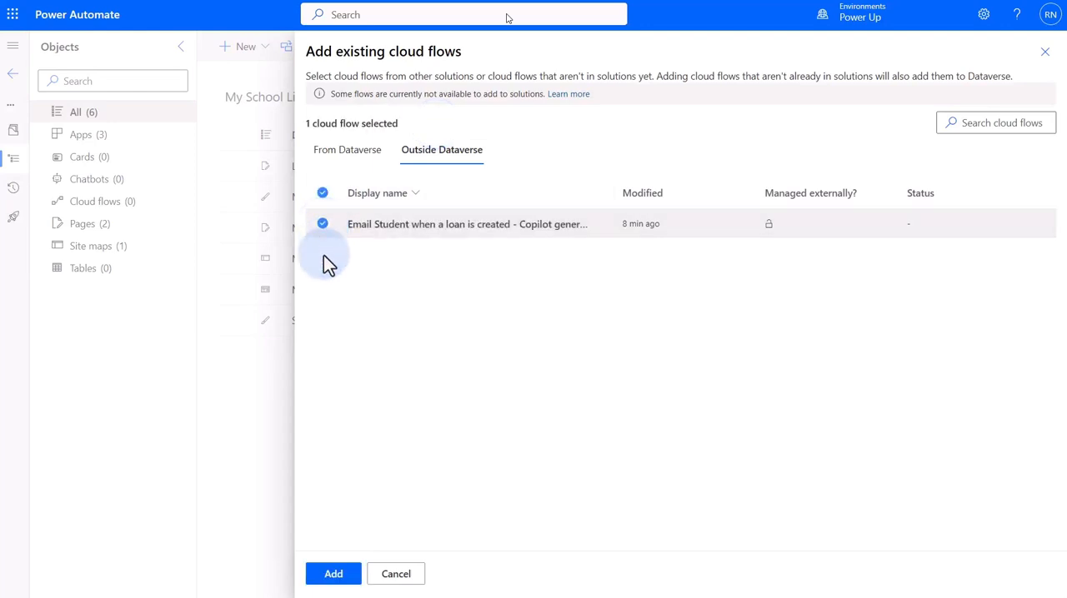
{"action": "left_click", "coordinate": [332, 574]}
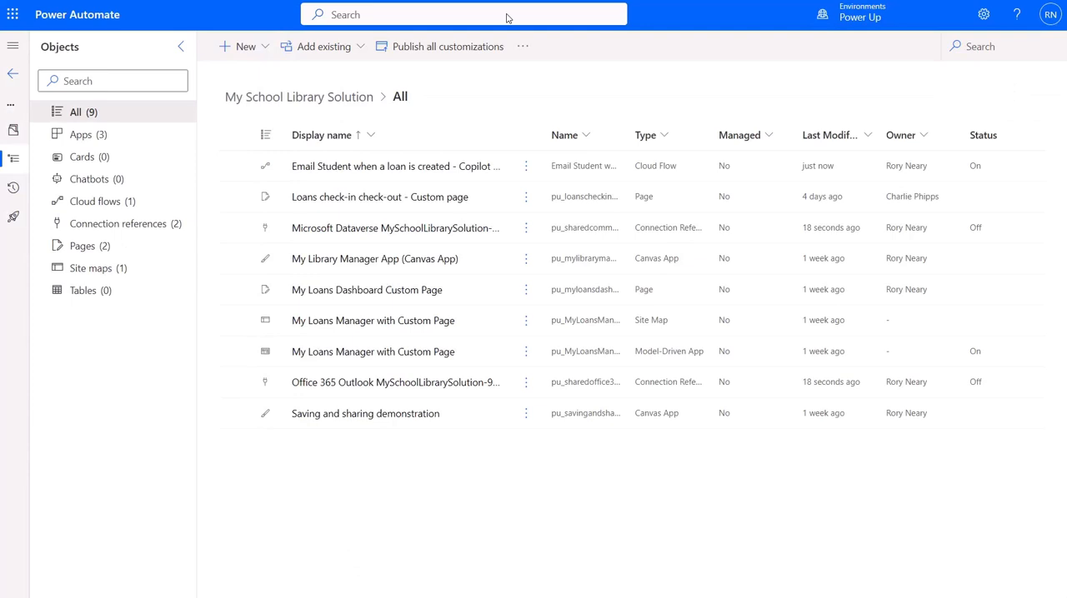
{"action": "left_click", "coordinate": [113, 206]}
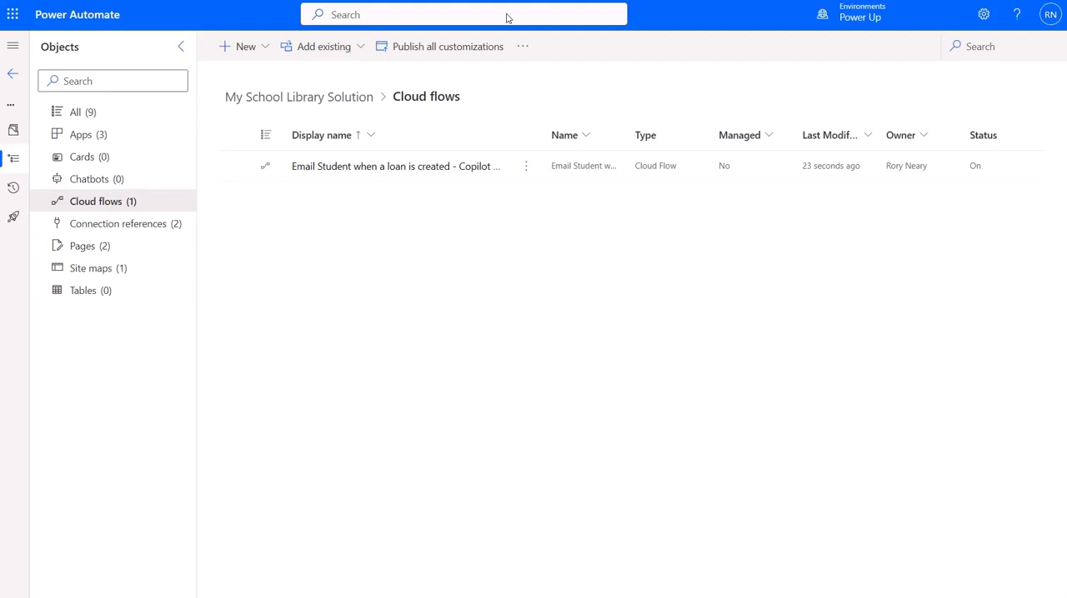
Start creating a new cloud flow from within My School Library Solution
{"action": "left_click", "coordinate": [264, 46]}
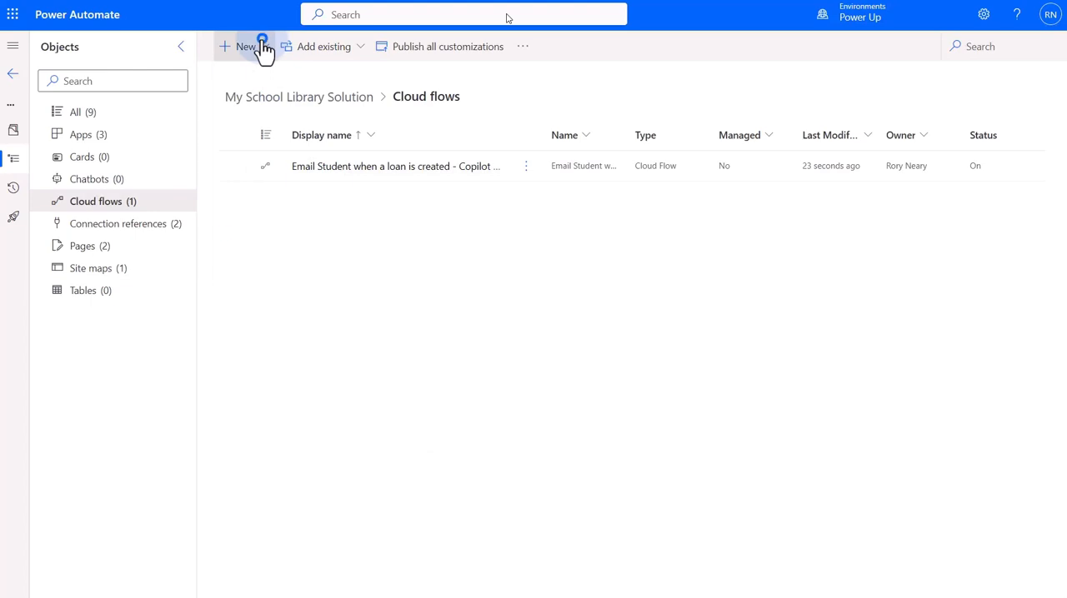
{"action": "left_click", "coordinate": [280, 99]}
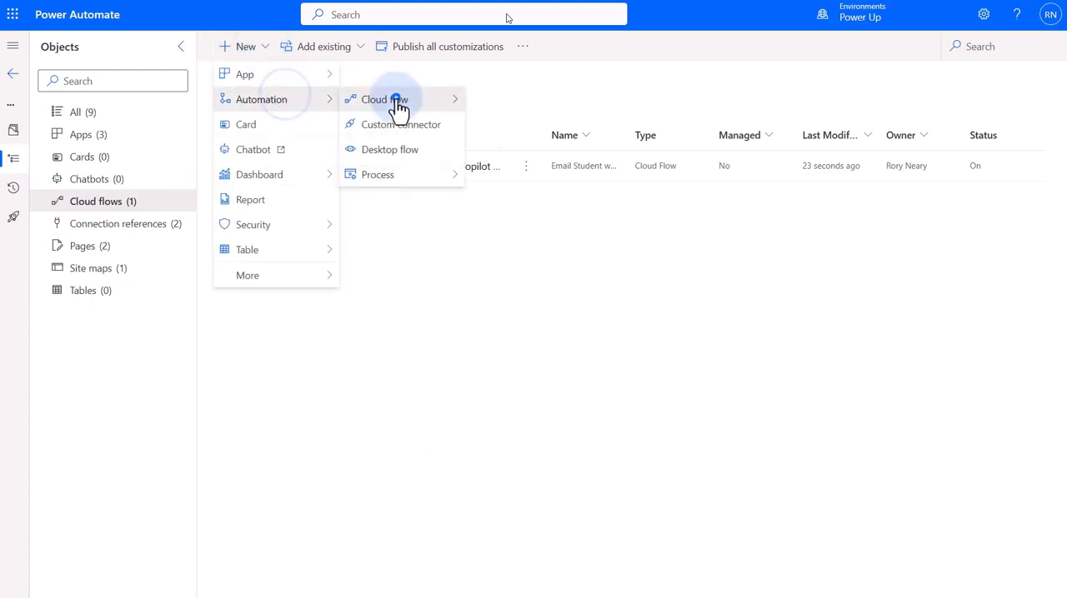
{"action": "left_click", "coordinate": [392, 99]}
{"action": "left_click", "coordinate": [505, 105]}
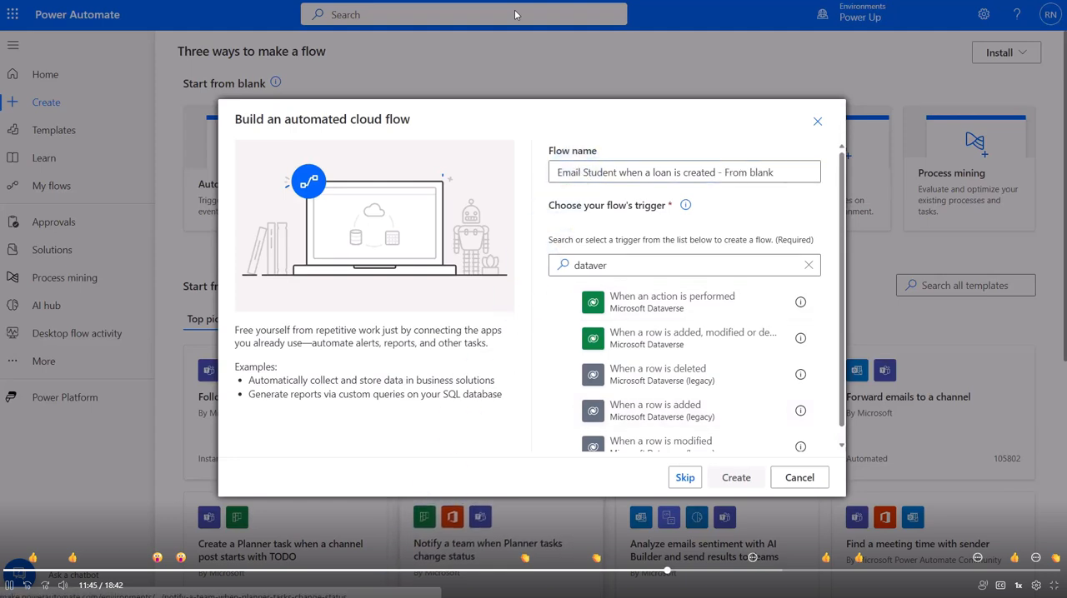
Create the automated flow 'Email Student when a loan is created - From blank' with the Dataverse trigger 'When a row is added, modified or deleted'
{"action": "left_click", "coordinate": [665, 343]}
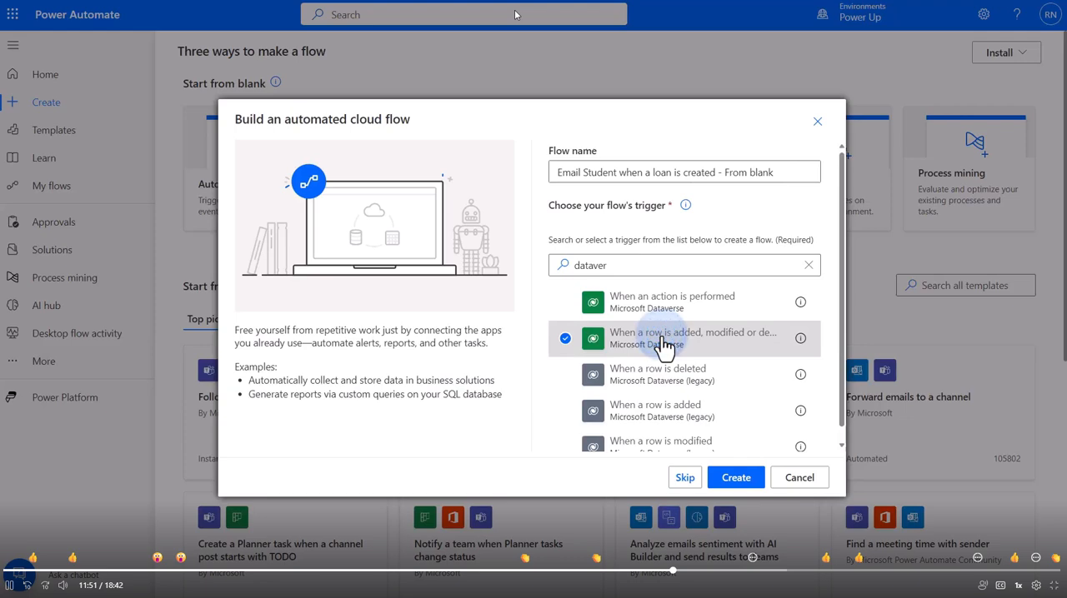
{"action": "left_click", "coordinate": [737, 483]}
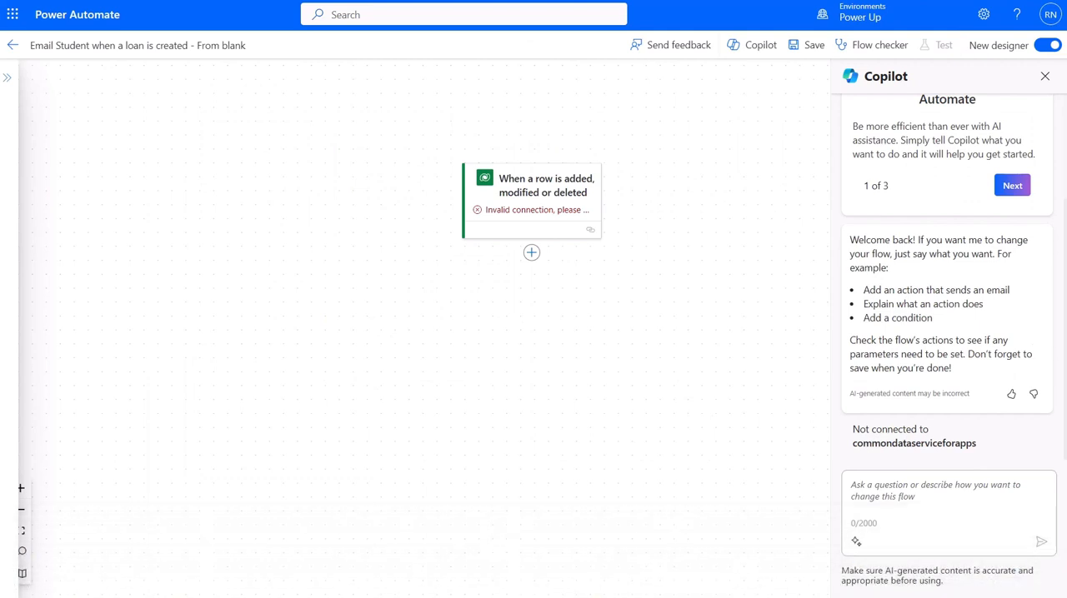
Open the Dataverse trigger's settings and review which connection it uses without changing it
{"action": "left_click", "coordinate": [23, 489]}
{"action": "left_click", "coordinate": [22, 490]}
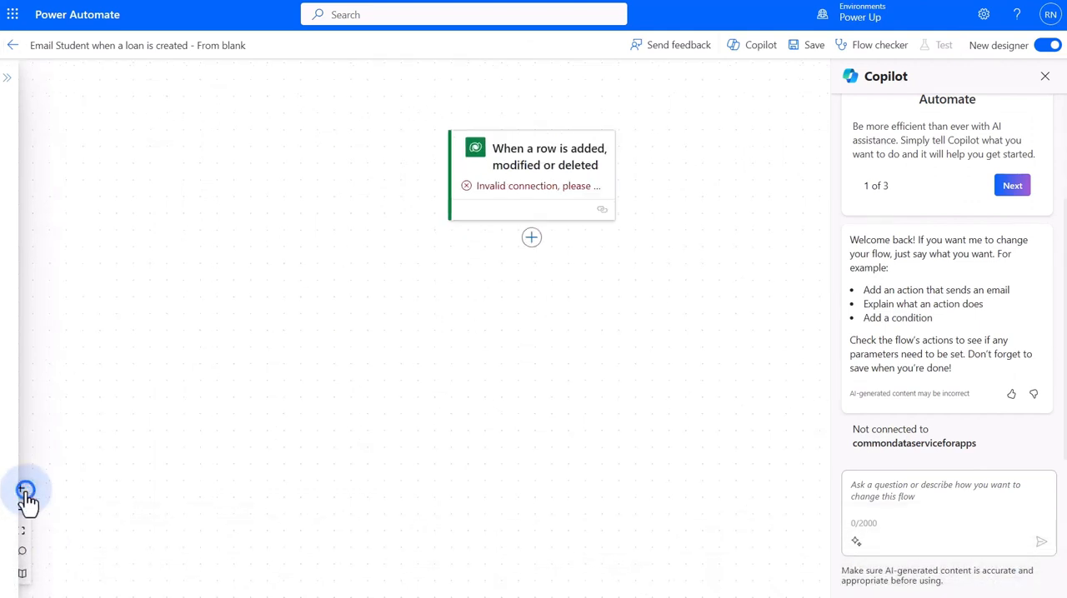
{"action": "left_click", "coordinate": [22, 489]}
{"action": "left_click_drag", "start_coordinate": [319, 381], "coordinate": [398, 424]}
{"action": "left_click", "coordinate": [615, 169]}
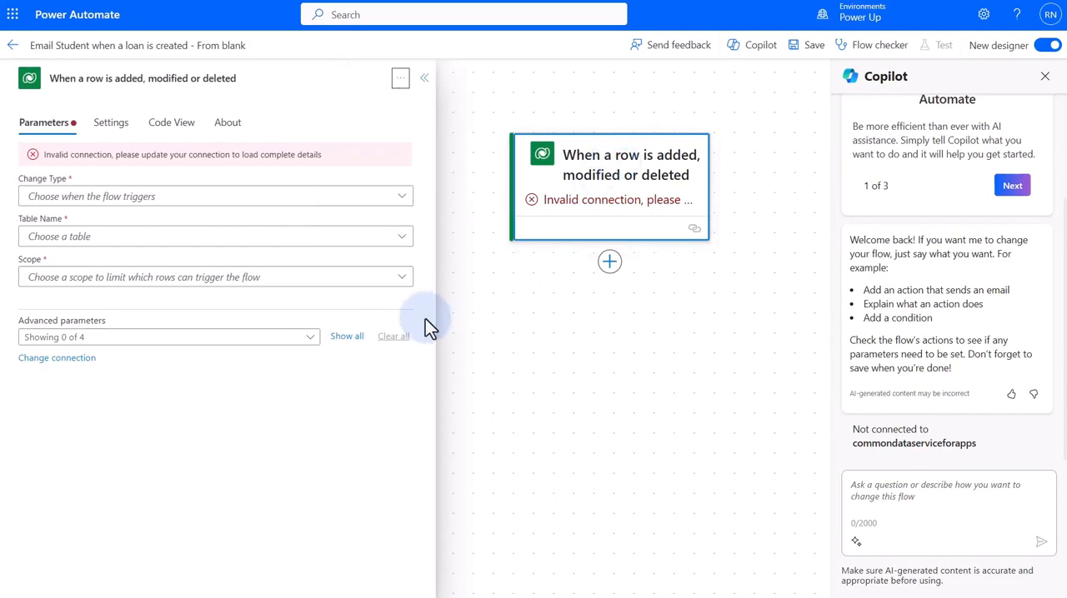
{"action": "left_click", "coordinate": [261, 338]}
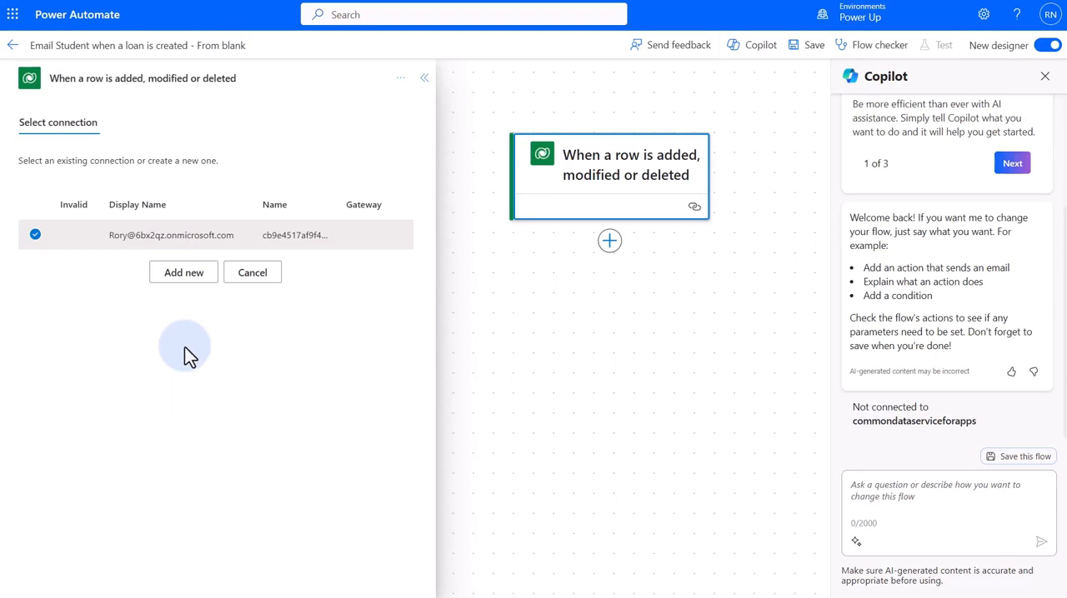
{"action": "left_click", "coordinate": [250, 275]}
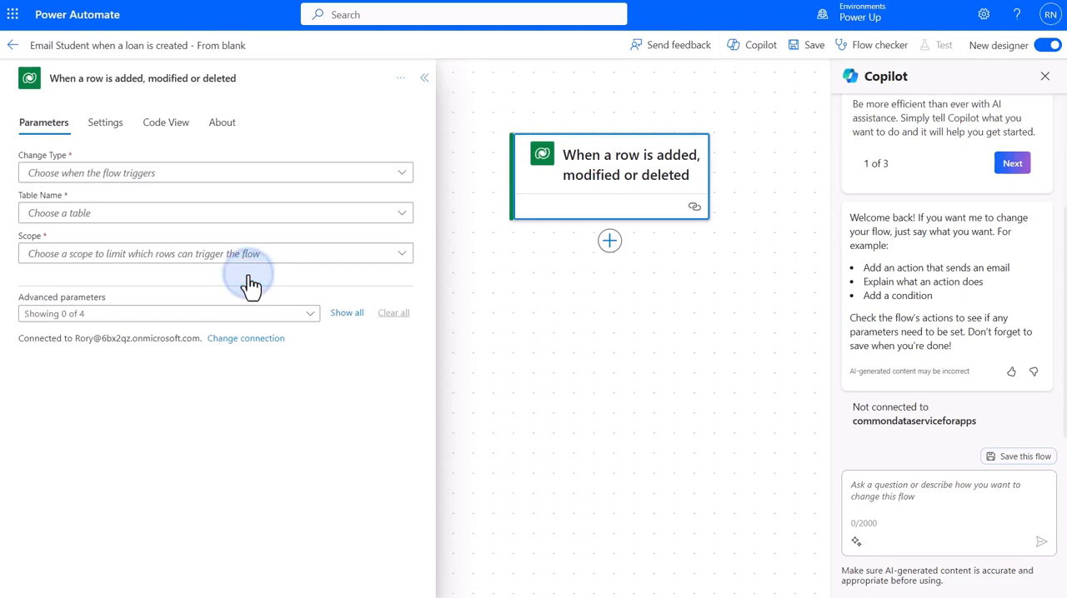
Configure the trigger with change type Added, table Loans and scope Organization
{"action": "left_click", "coordinate": [213, 182]}
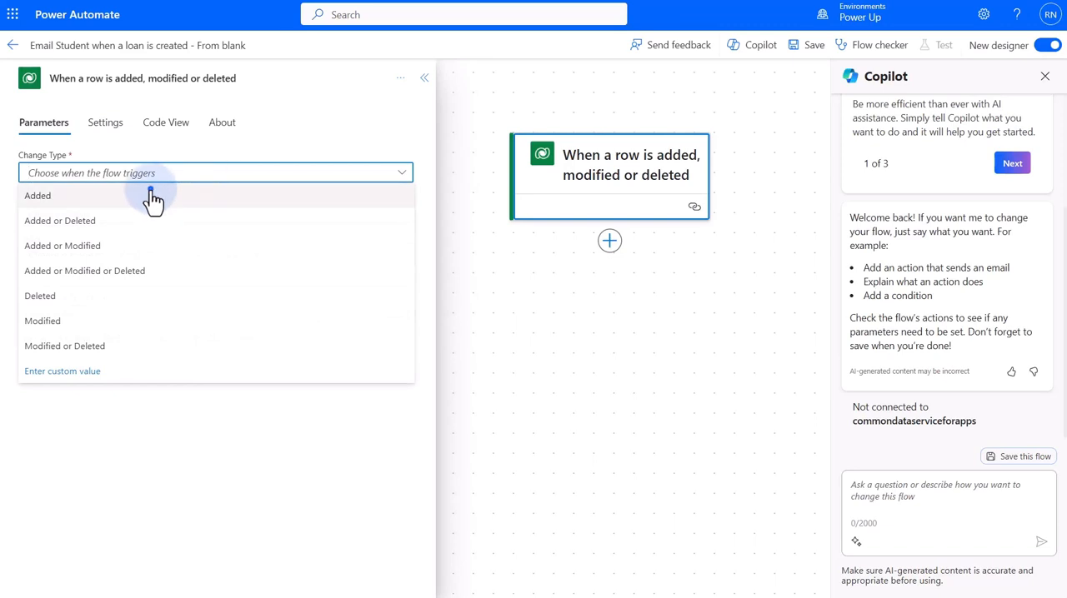
{"action": "left_click", "coordinate": [152, 196]}
{"action": "left_click", "coordinate": [131, 214]}
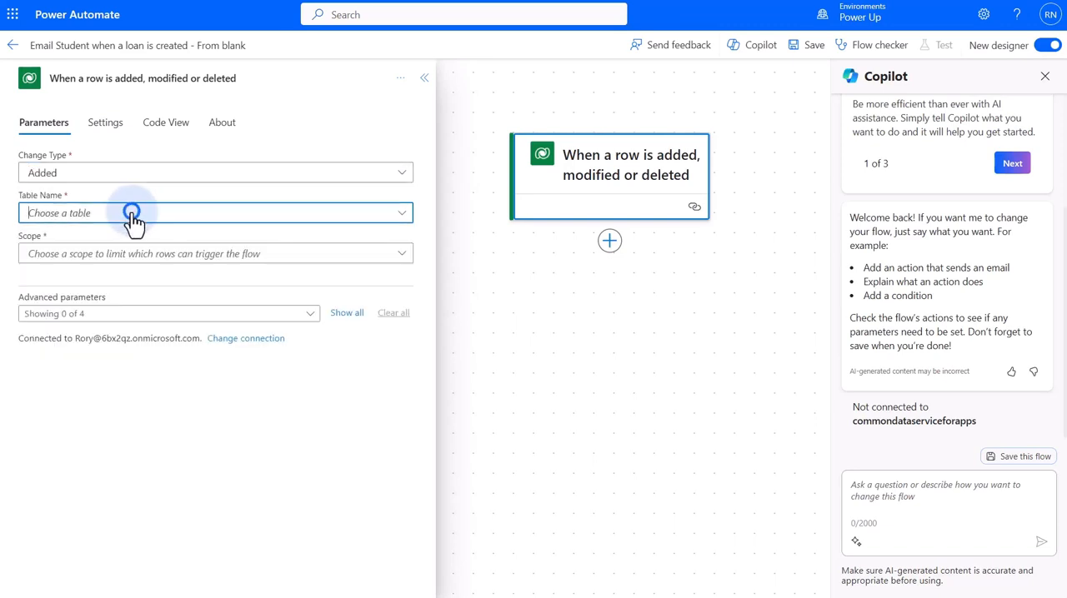
{"action": "type", "text": "loan"}
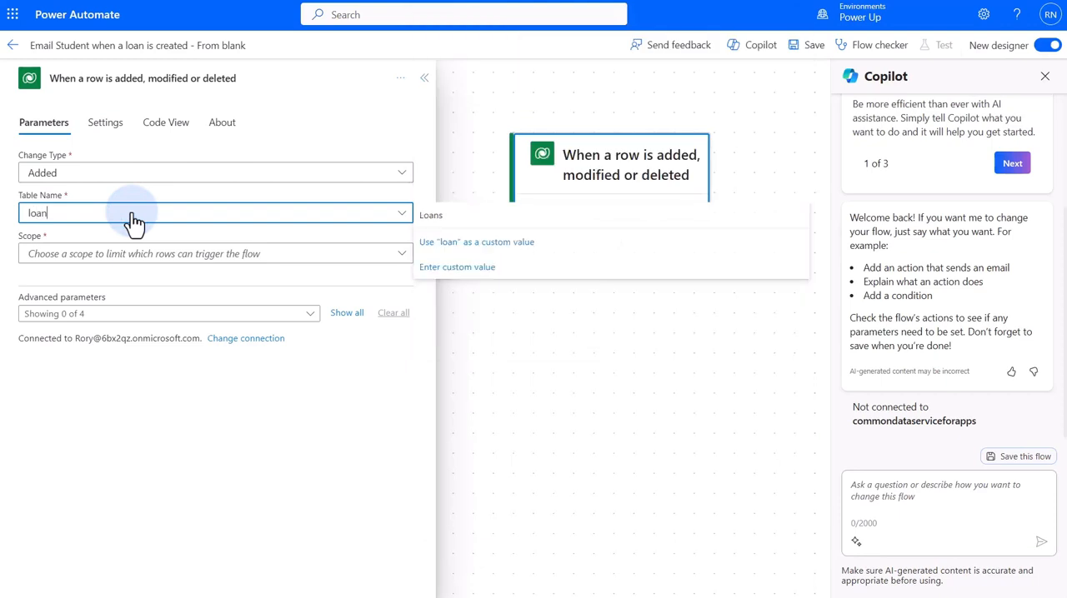
{"action": "left_click", "coordinate": [431, 216]}
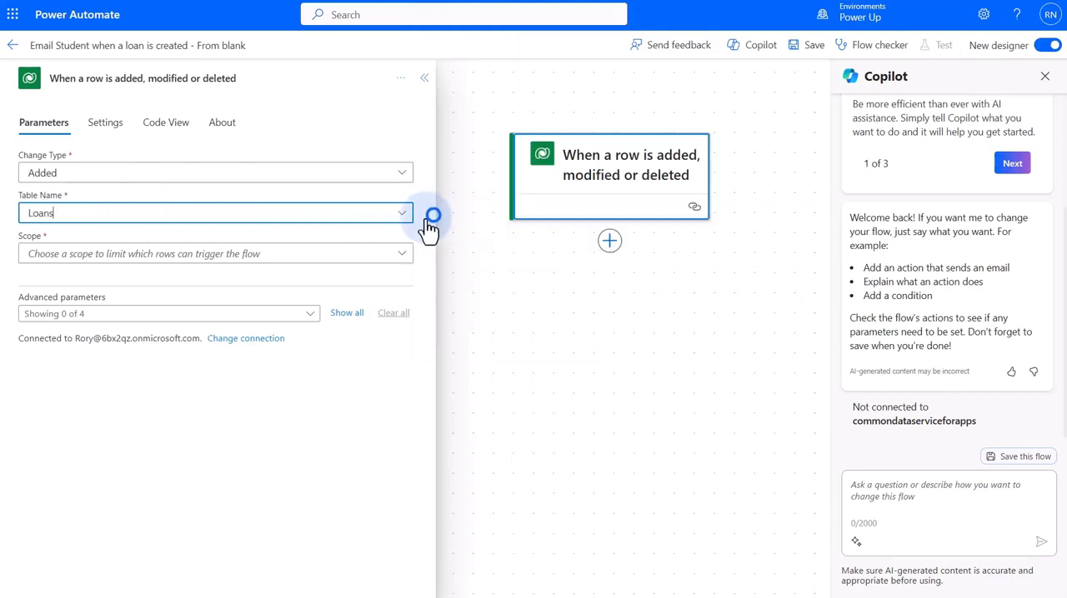
{"action": "left_click", "coordinate": [328, 253]}
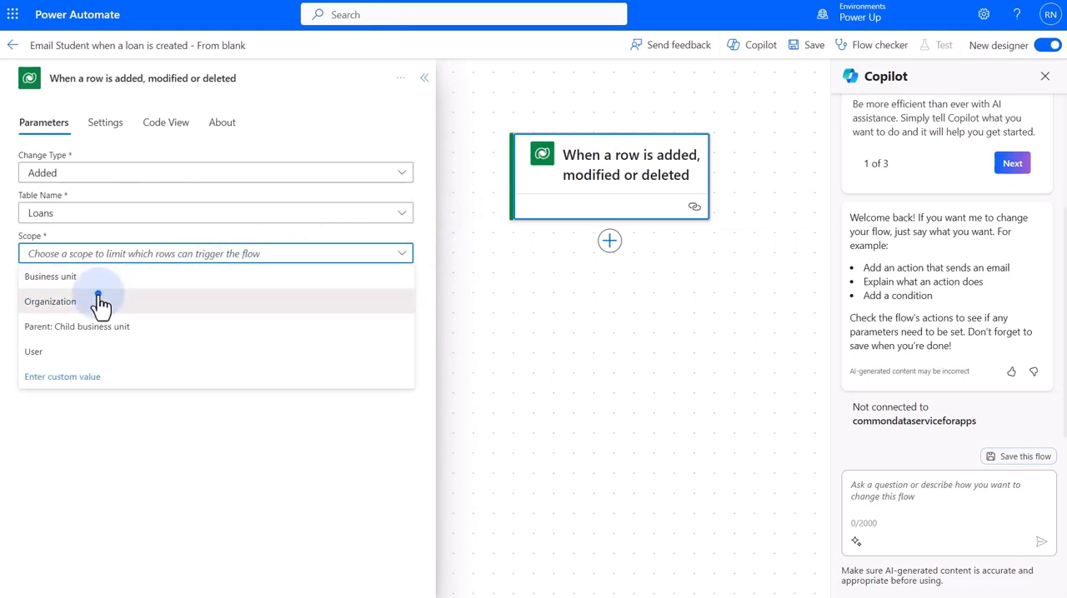
{"action": "left_click", "coordinate": [98, 300]}
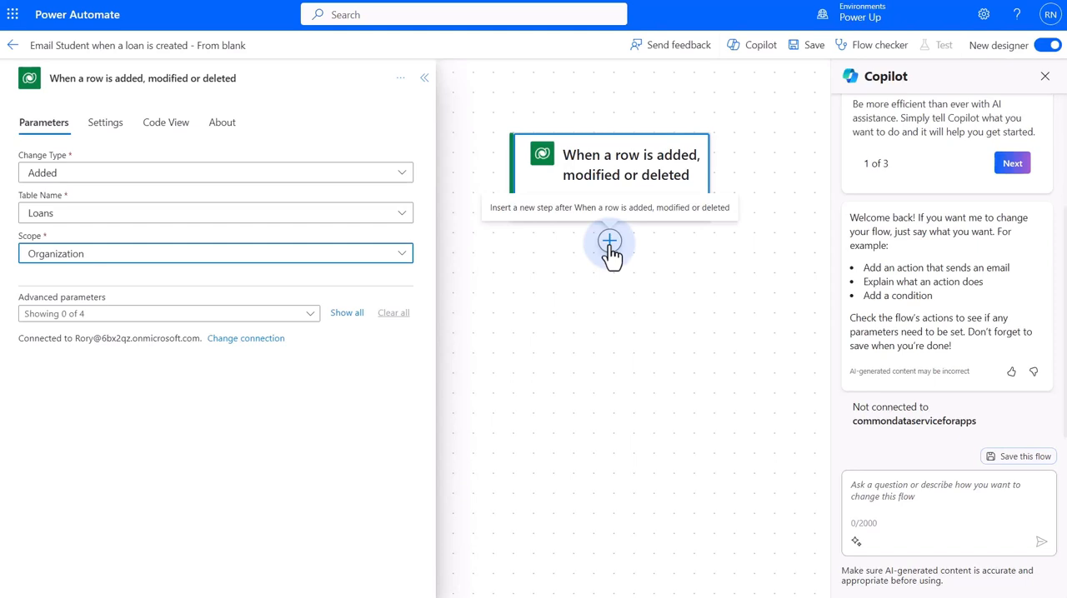
Add the Outlook.com action 'Send an email (V2)' after the trigger
{"action": "left_click", "coordinate": [610, 241]}
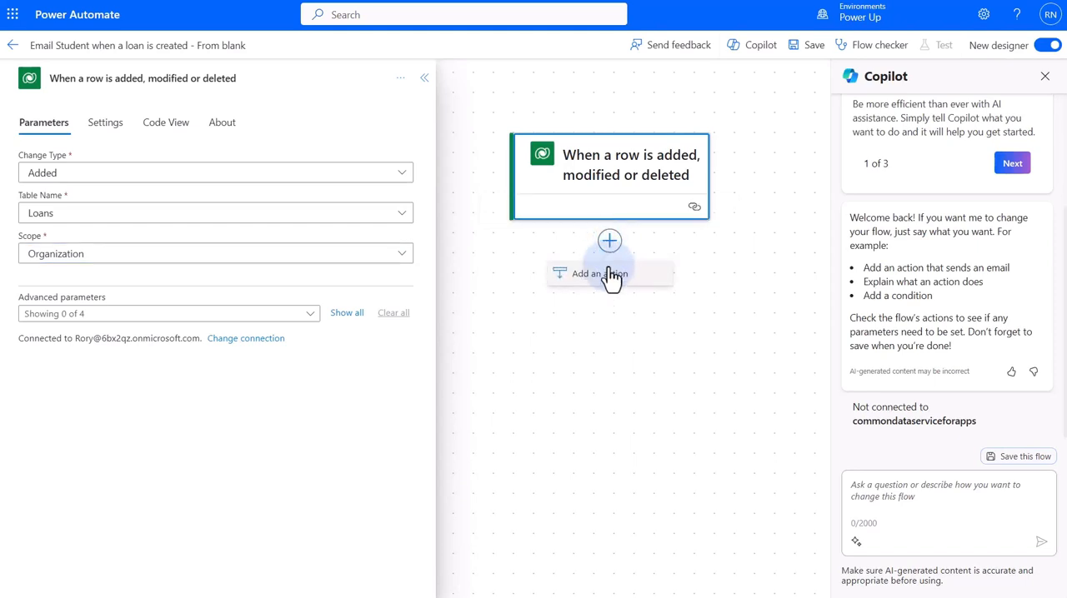
{"action": "left_click", "coordinate": [609, 275]}
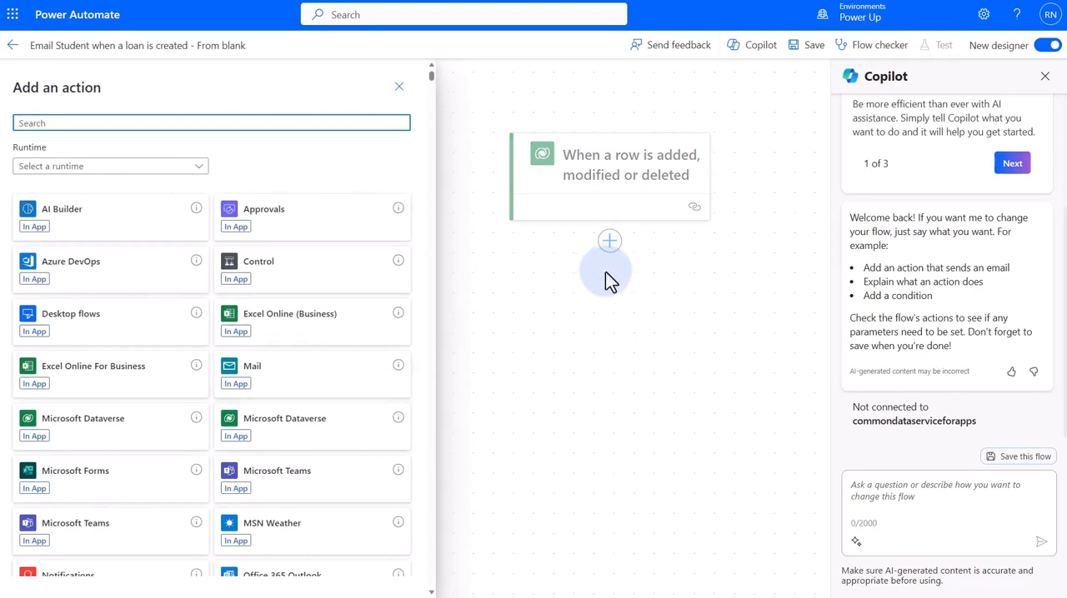
{"action": "left_click", "coordinate": [353, 123]}
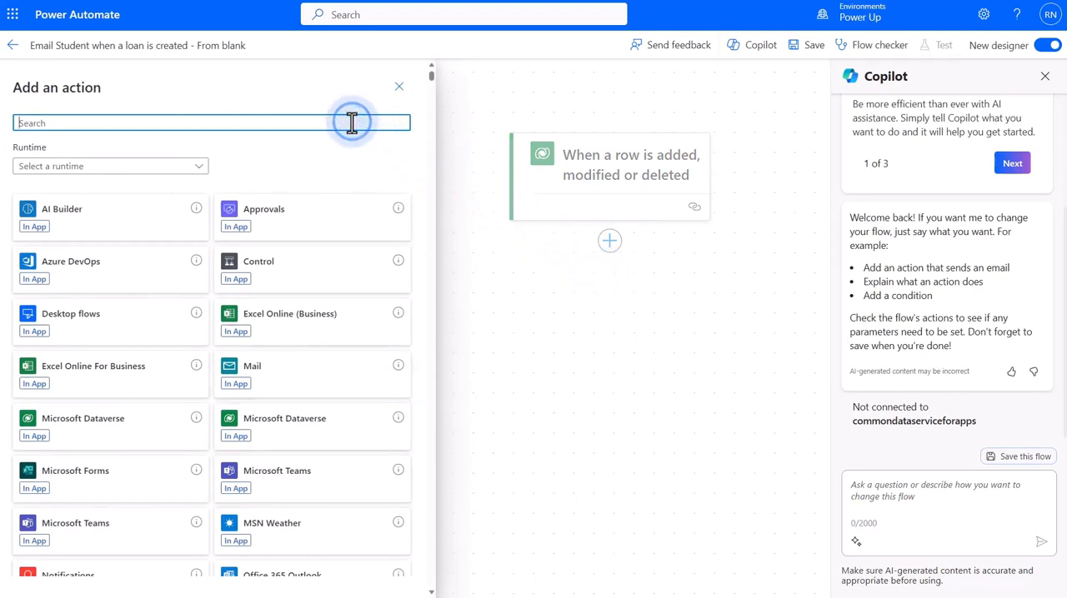
{"action": "type", "text": "outlook"}
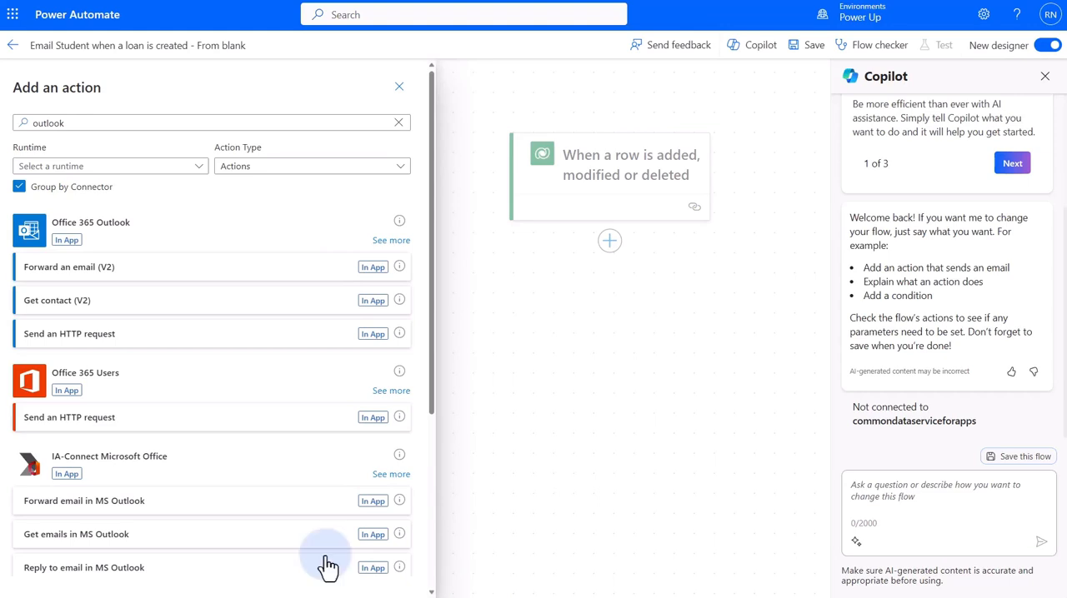
{"action": "scroll", "coordinate": [319, 448], "scroll_direction": "down", "scroll_amount": 3}
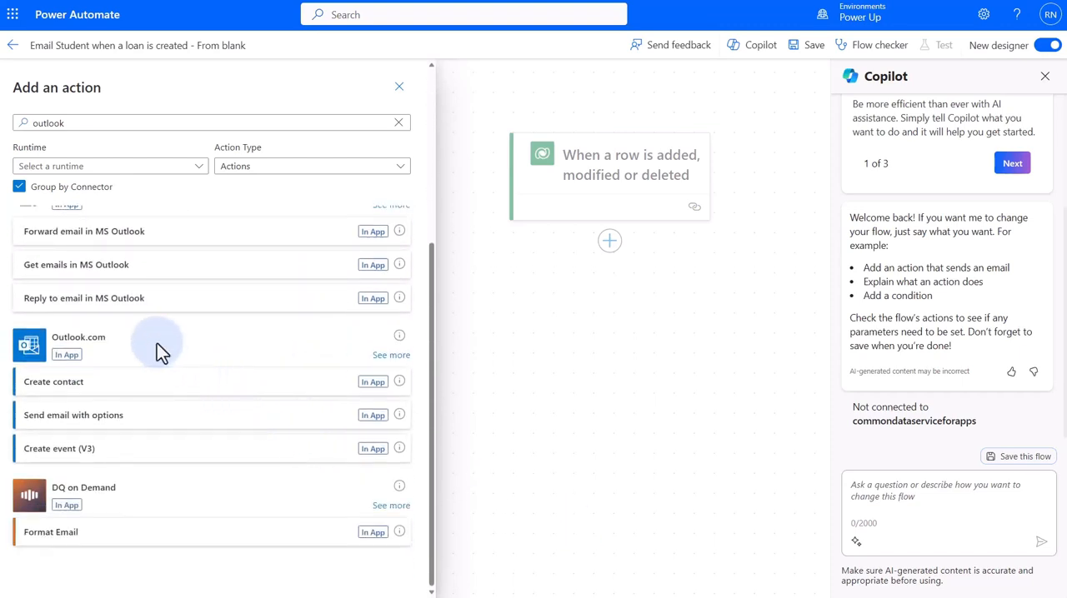
{"action": "left_click", "coordinate": [387, 355]}
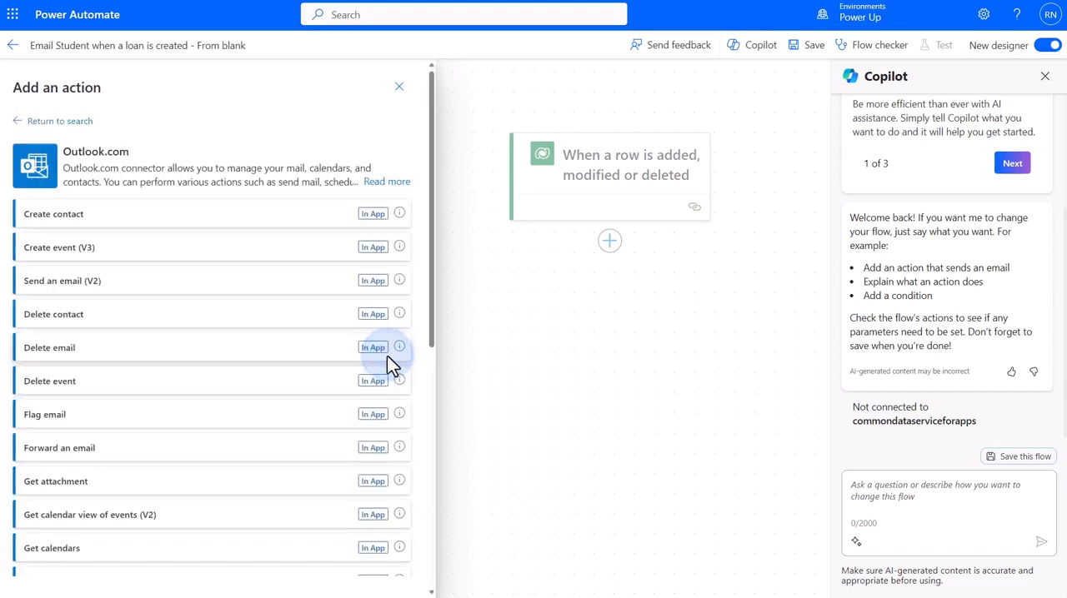
{"action": "left_click", "coordinate": [137, 288]}
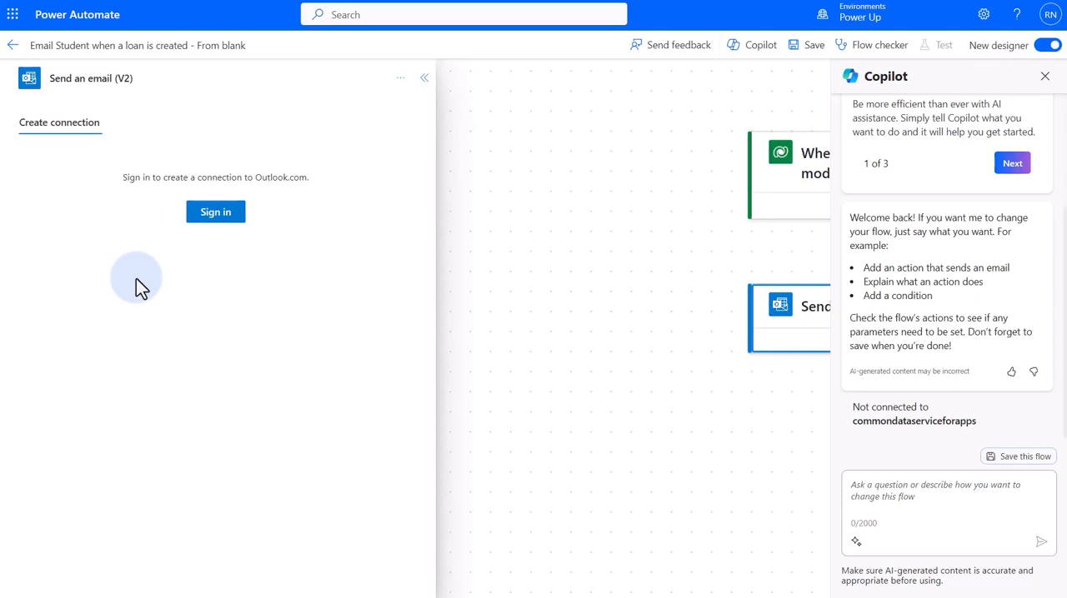
Create the Outlook.com connection by signing in with the Microsoft account email and password, staying signed in without being asked again
{"action": "left_click", "coordinate": [223, 216]}
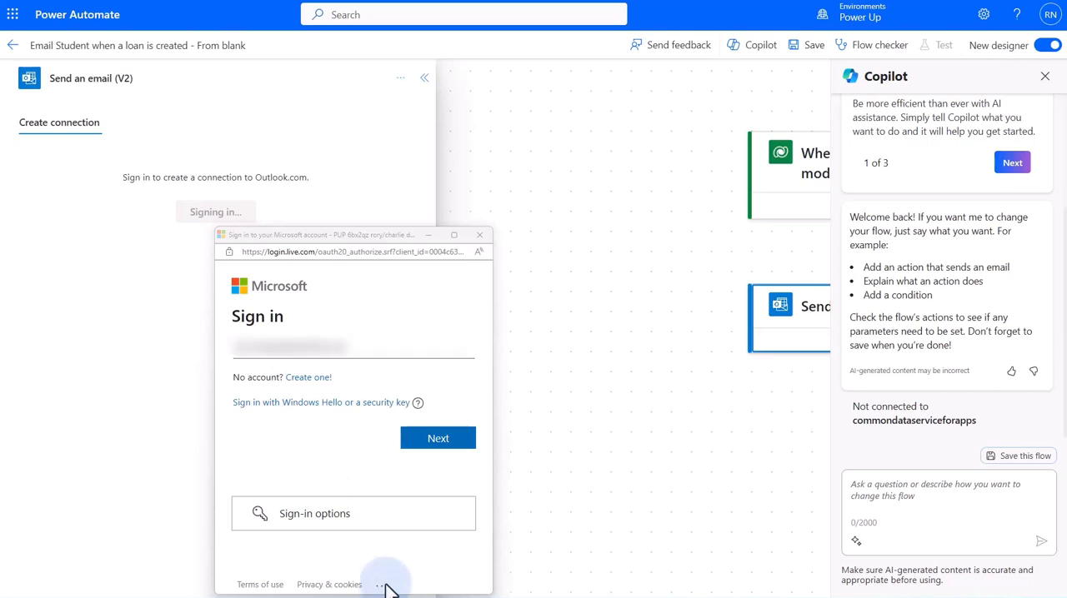
{"action": "left_click", "coordinate": [431, 439]}
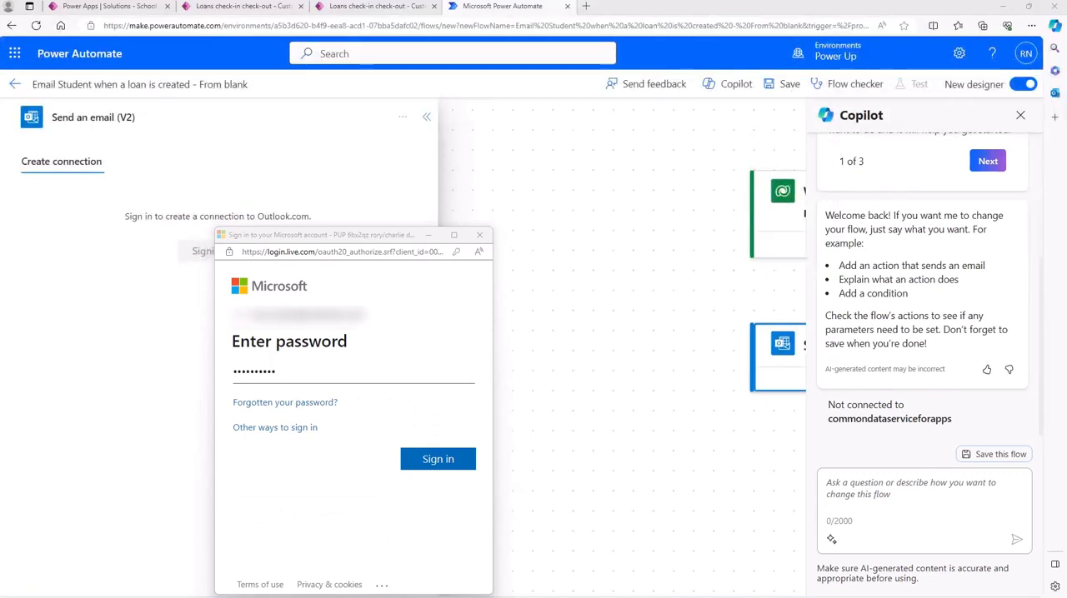
{"action": "left_click", "coordinate": [432, 461]}
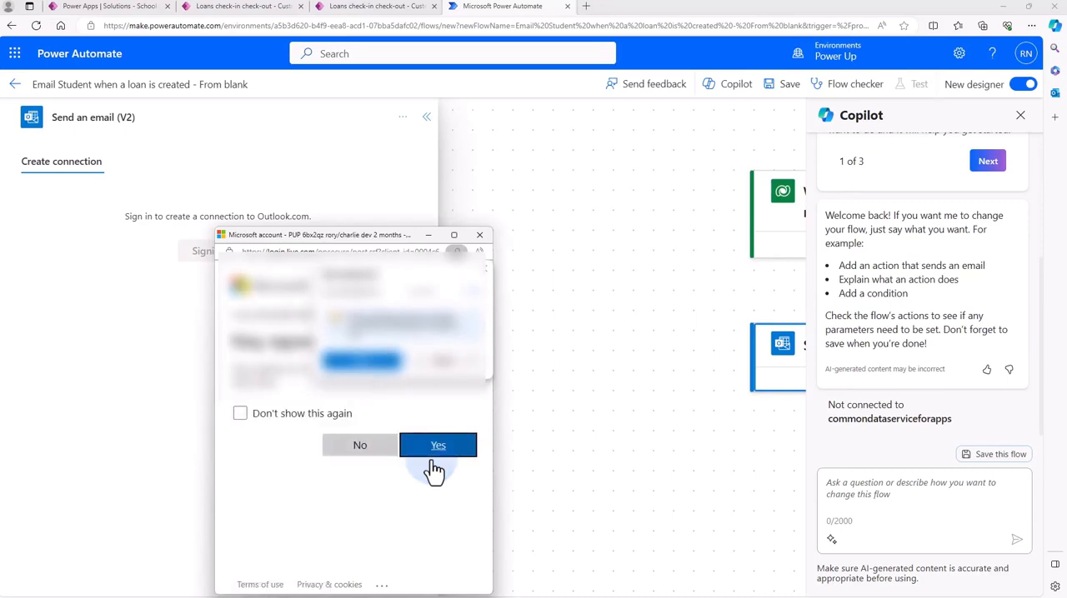
{"action": "left_click", "coordinate": [239, 413]}
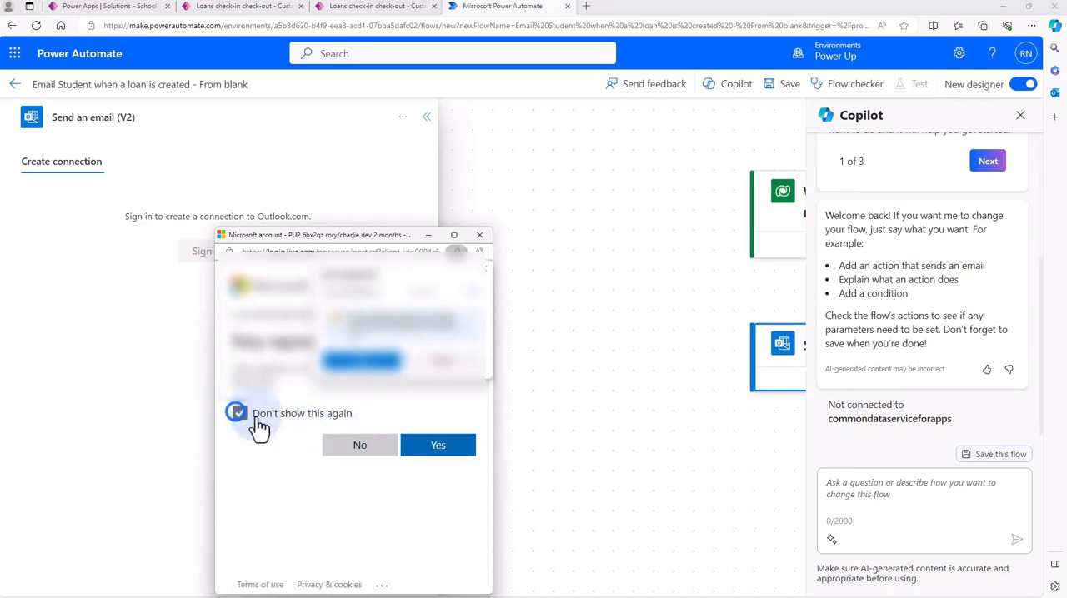
{"action": "left_click", "coordinate": [426, 455]}
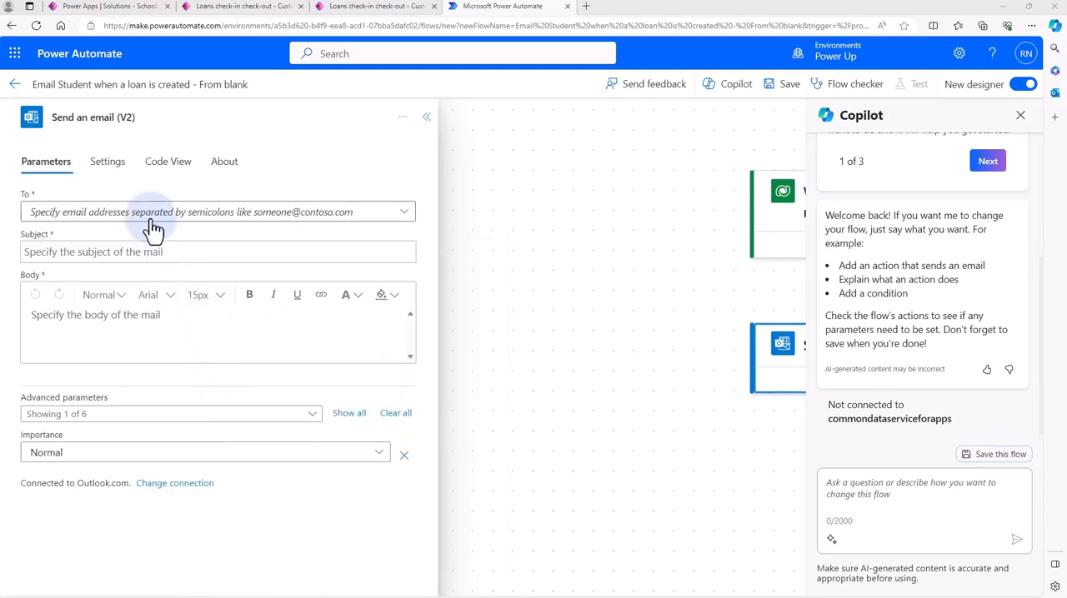
Set the email's recipient to the trigger's StudentEmail value as a custom value and its subject to 'New loan taken out'
{"action": "left_click", "coordinate": [146, 211]}
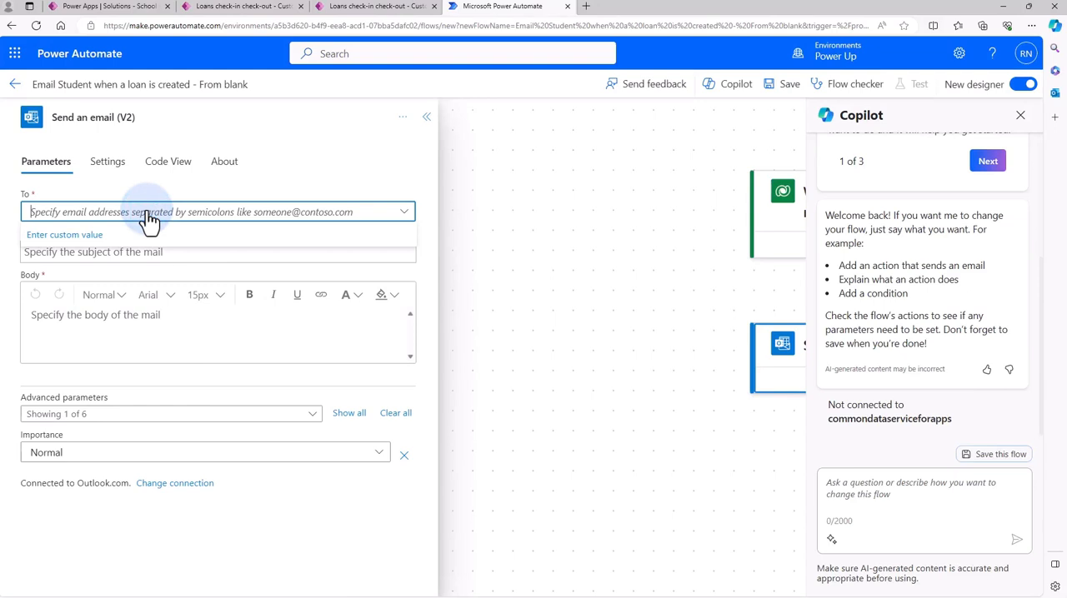
{"action": "left_click", "coordinate": [97, 235]}
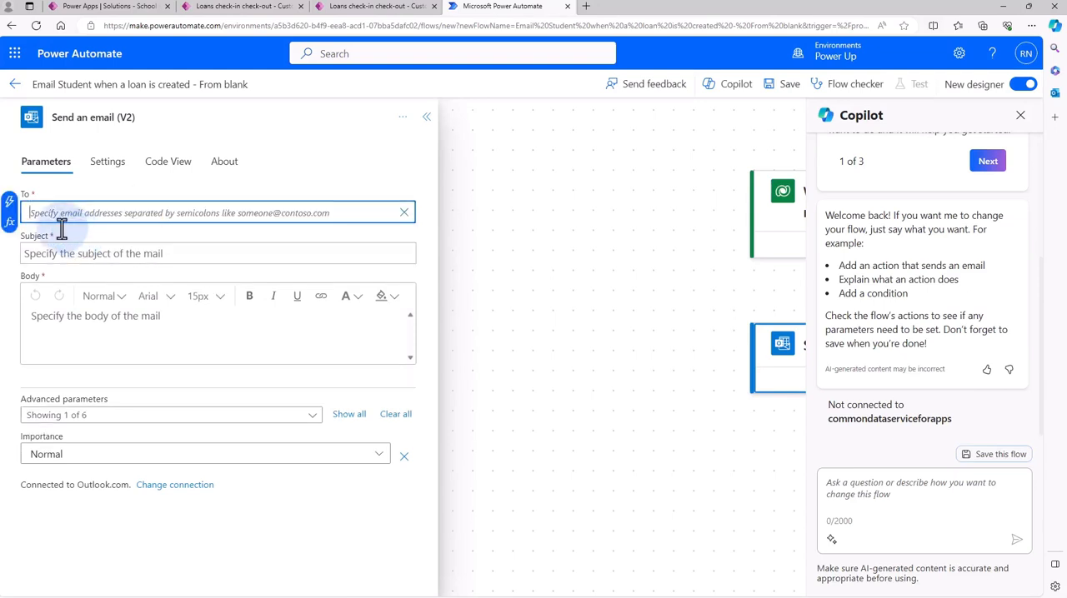
{"action": "left_click", "coordinate": [10, 204]}
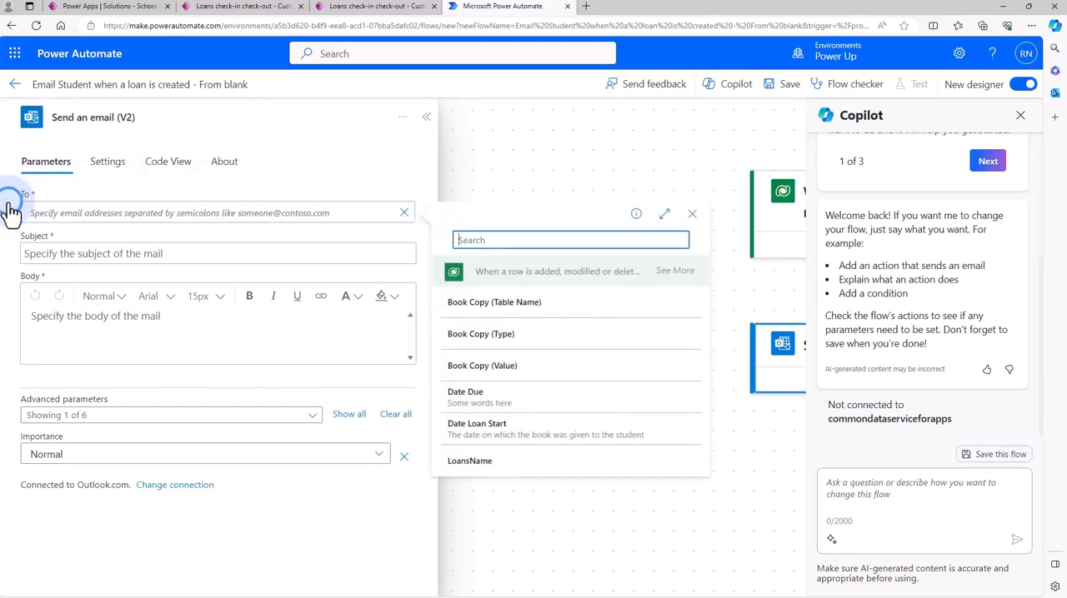
{"action": "left_click", "coordinate": [534, 240]}
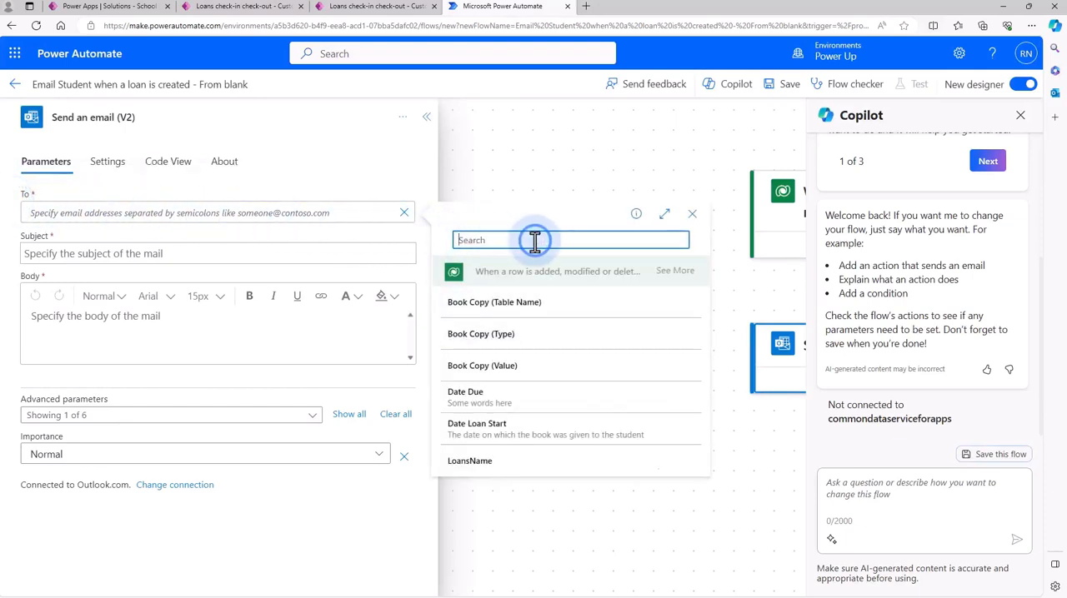
{"action": "type", "text": "ema"}
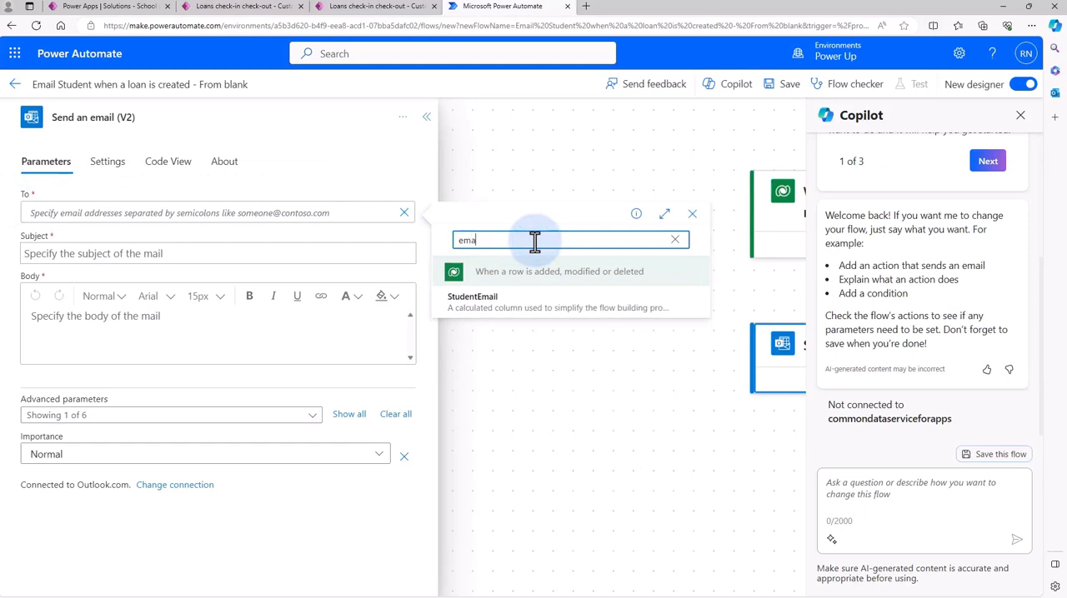
{"action": "left_click", "coordinate": [503, 313]}
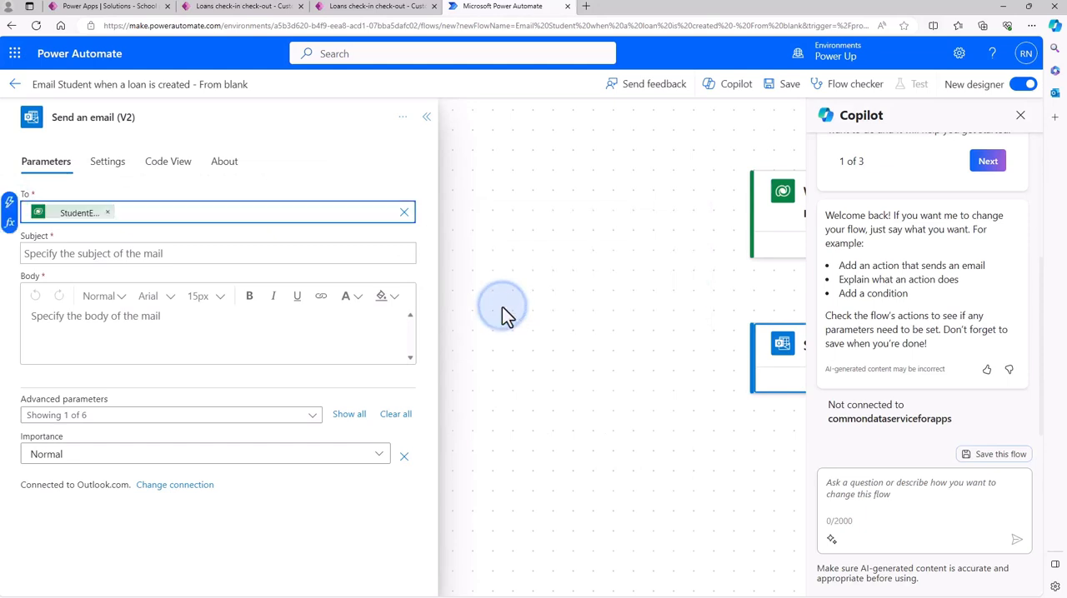
{"action": "left_click", "coordinate": [503, 305]}
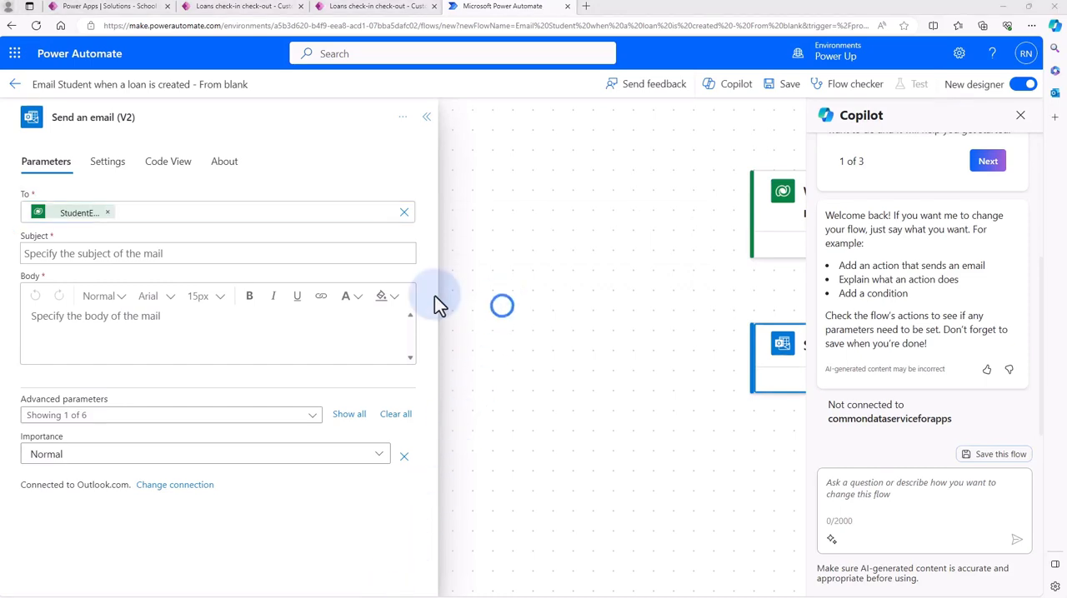
{"action": "left_click", "coordinate": [193, 254]}
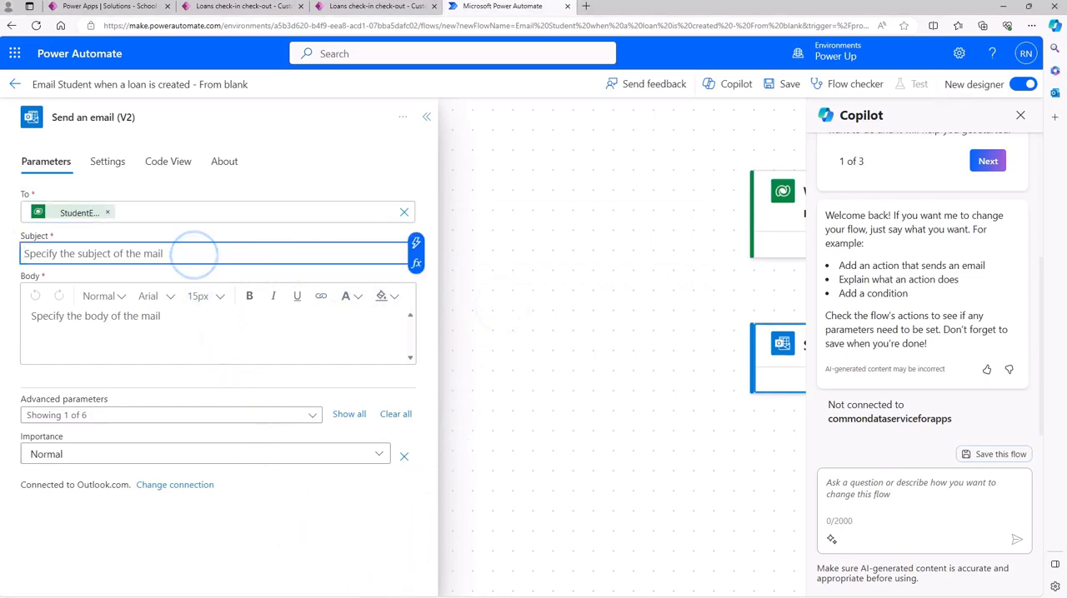
{"action": "type", "text": "New loan taken out"}
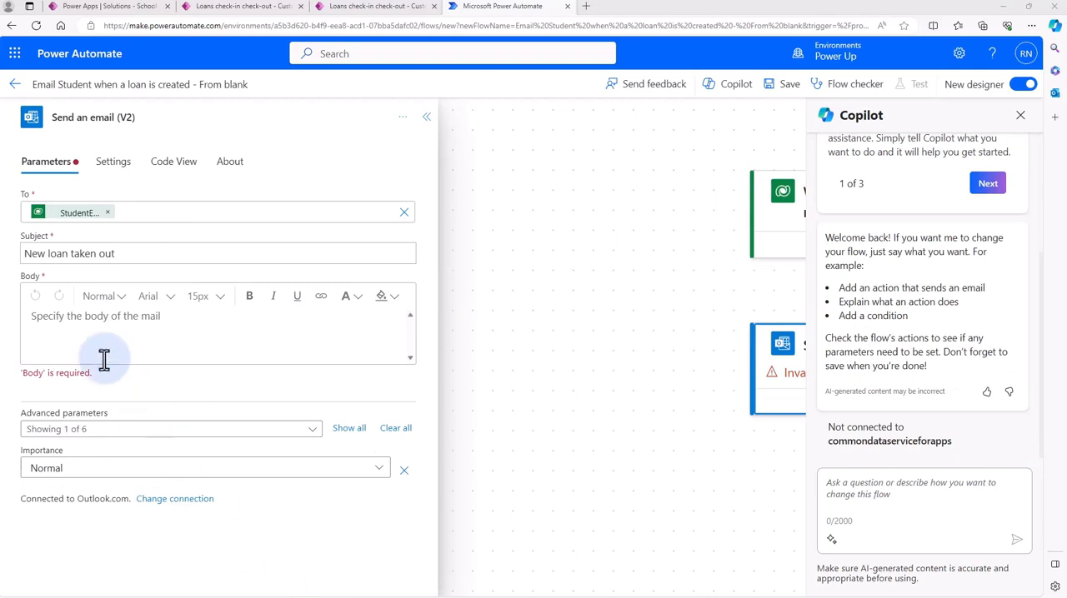
Paste the body 'You have taken out a new loan. The book is due back on. Many thanks the Contoso Library Team' and bold 'Contoso Library Team'
{"action": "left_click", "coordinate": [75, 321]}
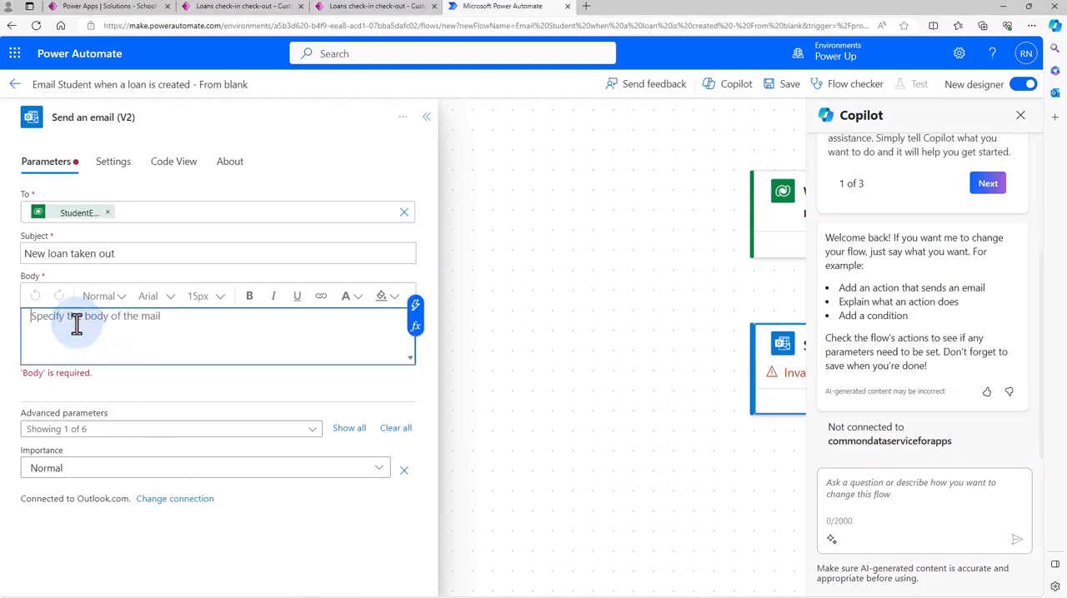
{"action": "type", "text": "You have taken out a new loan.  The book is due back on  Many thanks the Contoso Library Team"}
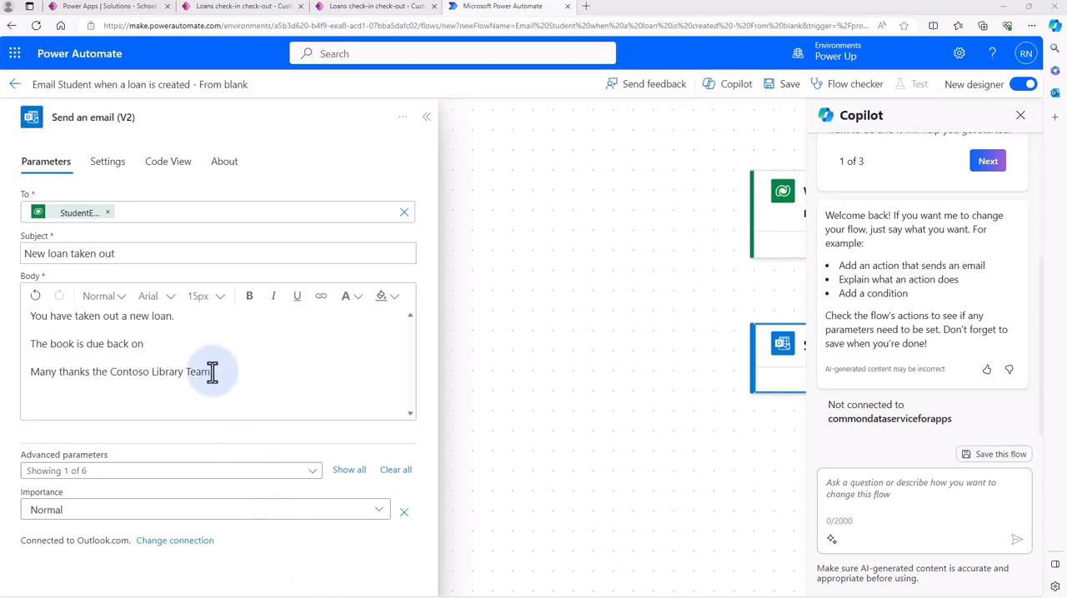
{"action": "left_click_drag", "start_coordinate": [210, 372], "coordinate": [116, 375]}
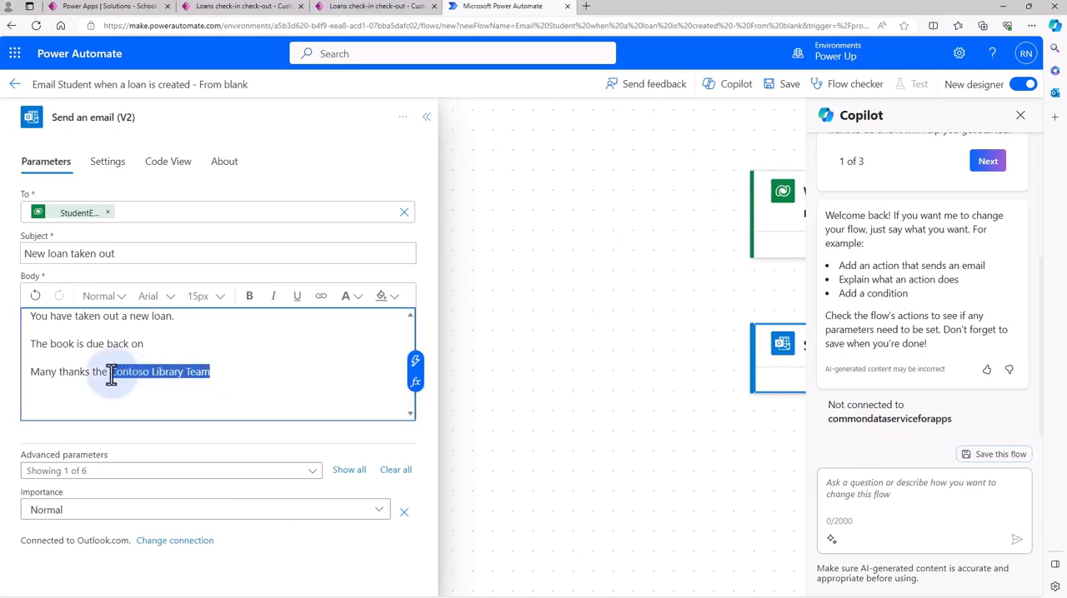
{"action": "left_click", "coordinate": [251, 300]}
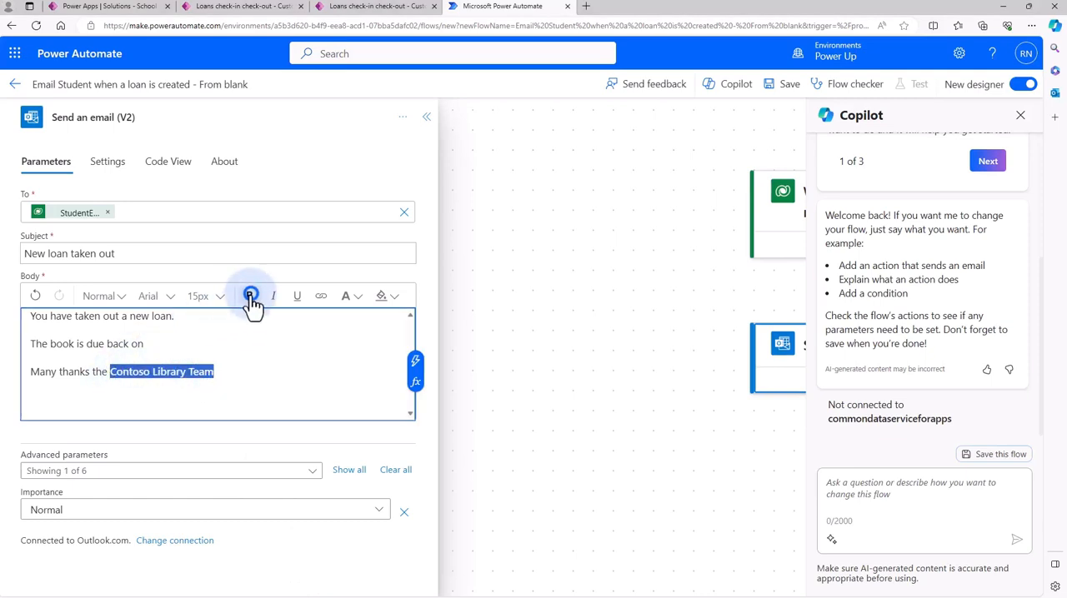
Insert the trigger's Date Due value after 'The book is due back on' in the body and save the flow
{"action": "left_click", "coordinate": [176, 347]}
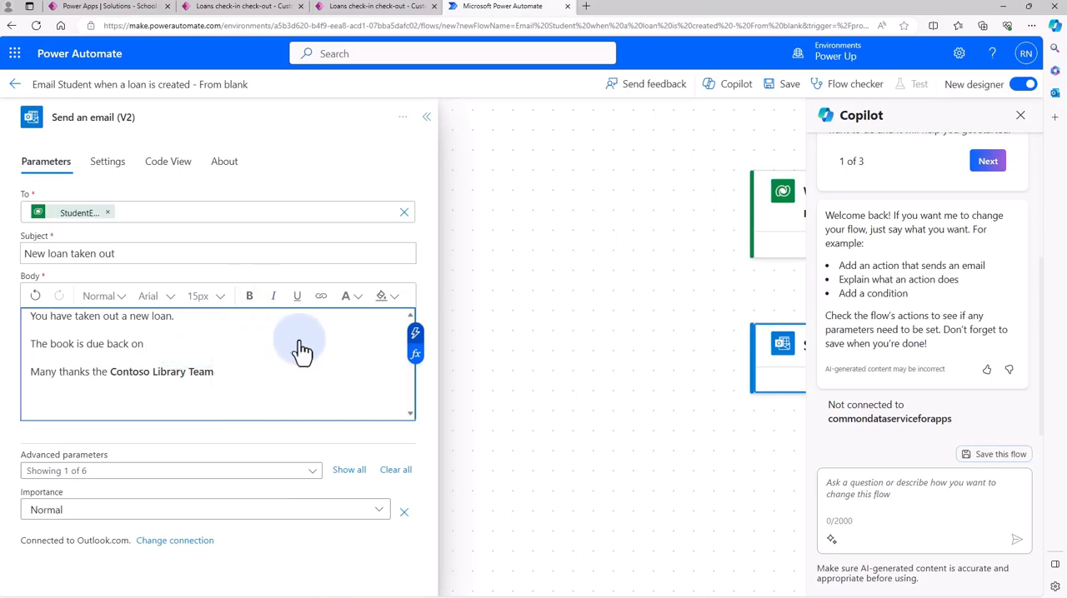
{"action": "left_click", "coordinate": [415, 334]}
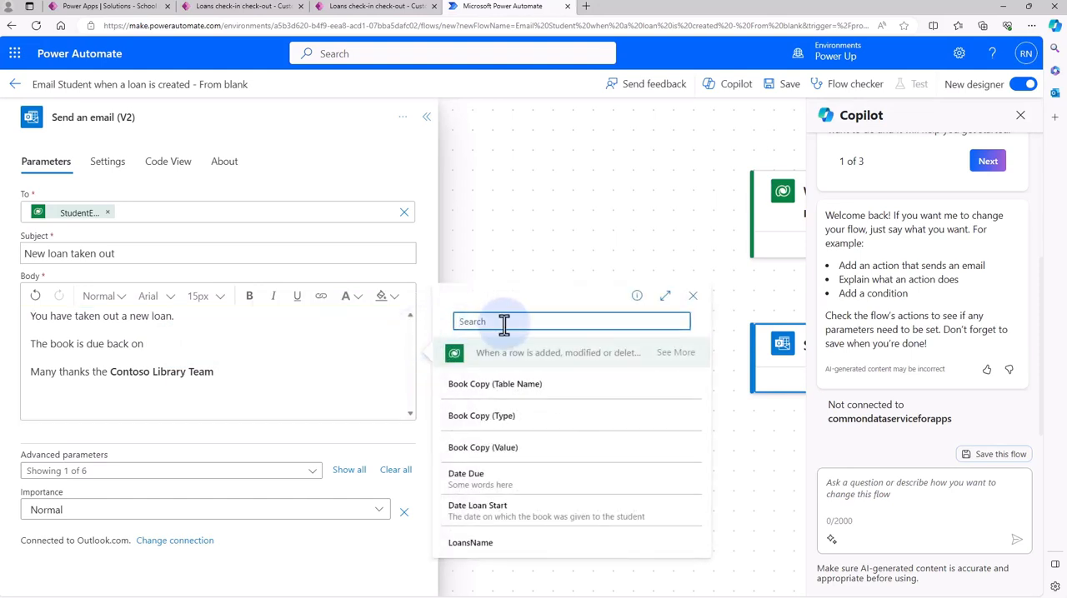
{"action": "type", "text": "du"}
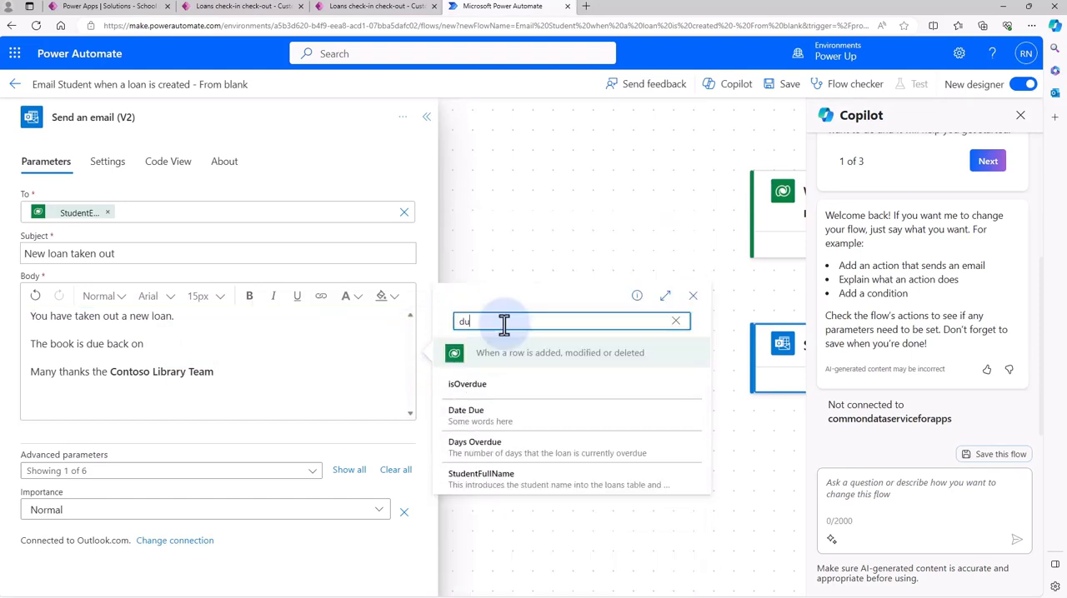
{"action": "type", "text": "e"}
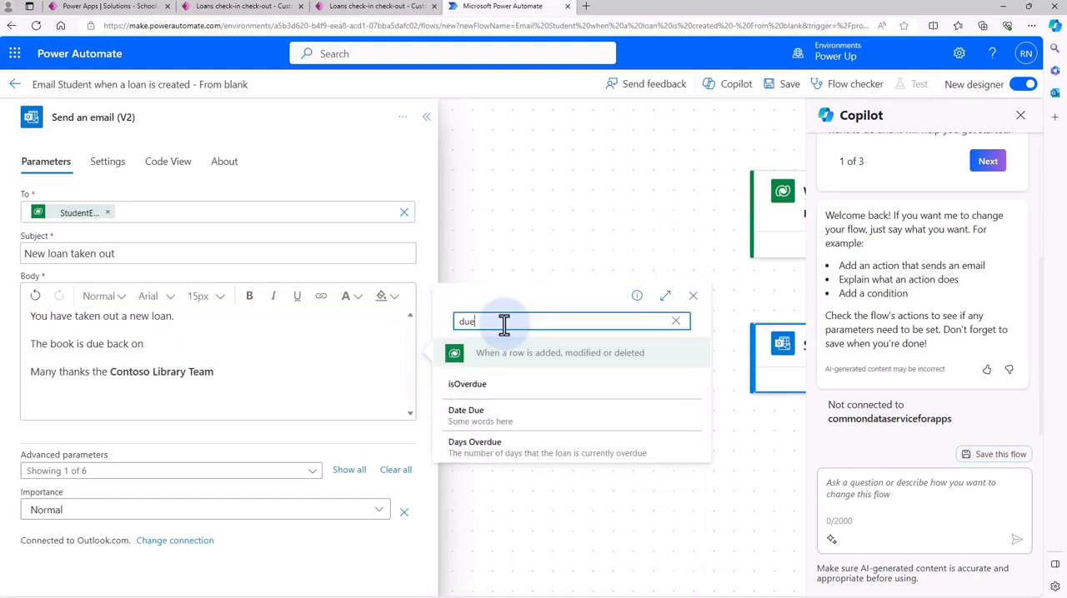
{"action": "left_click", "coordinate": [477, 425]}
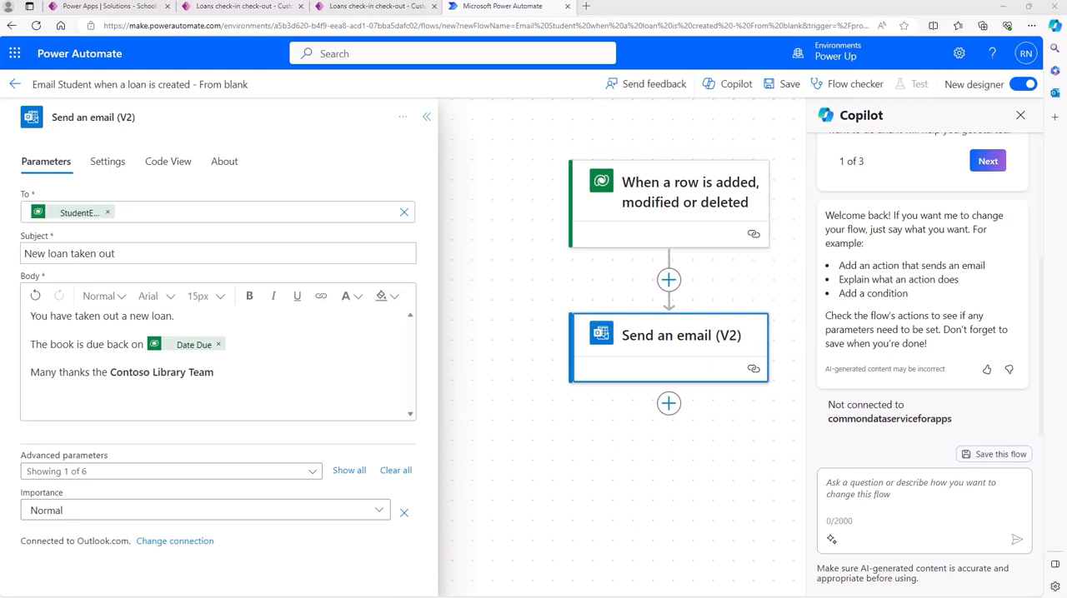
{"action": "left_click", "coordinate": [787, 94]}
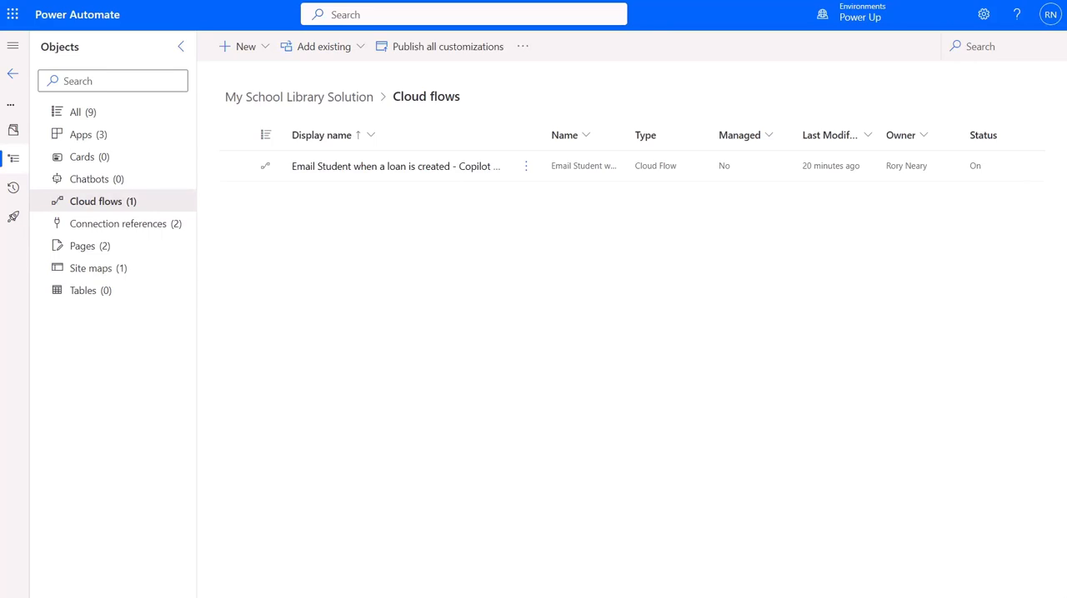
Turn off the Copilot-generated loan email flow in My School Library Solution's cloud flows
{"action": "left_click", "coordinate": [525, 169]}
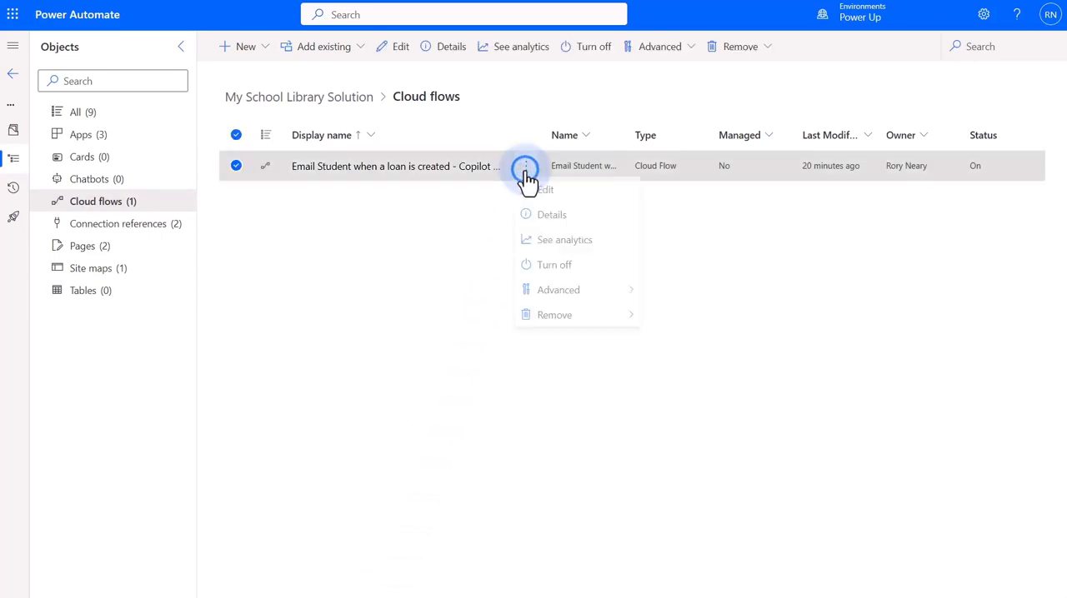
{"action": "left_click", "coordinate": [565, 266]}
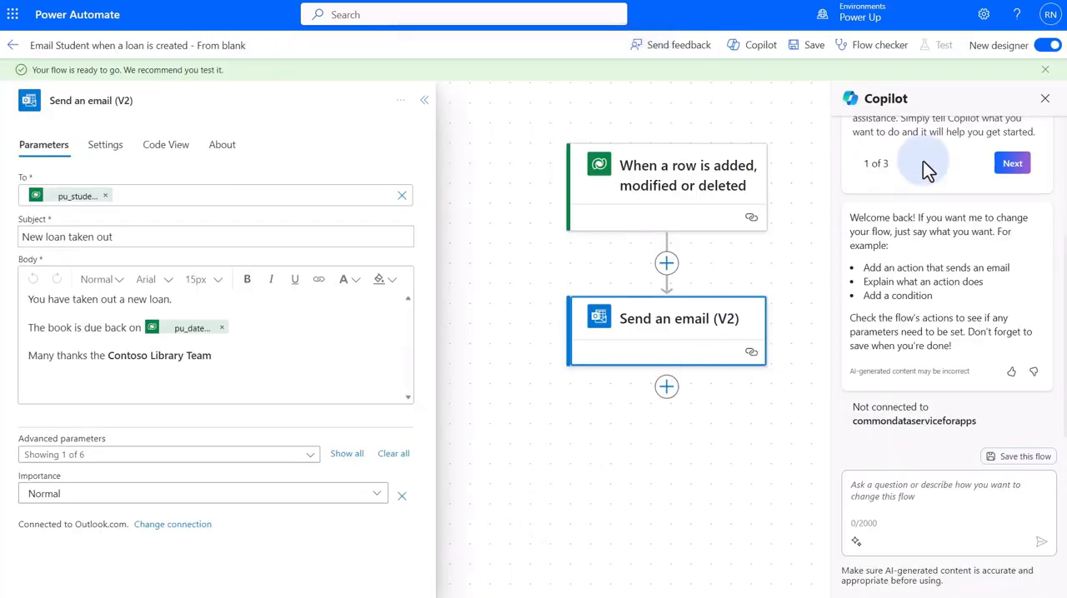
Save and switch the 'From blank' flow to the classic designer, and reopen it for editing from the flow list
{"action": "left_click", "coordinate": [1047, 47]}
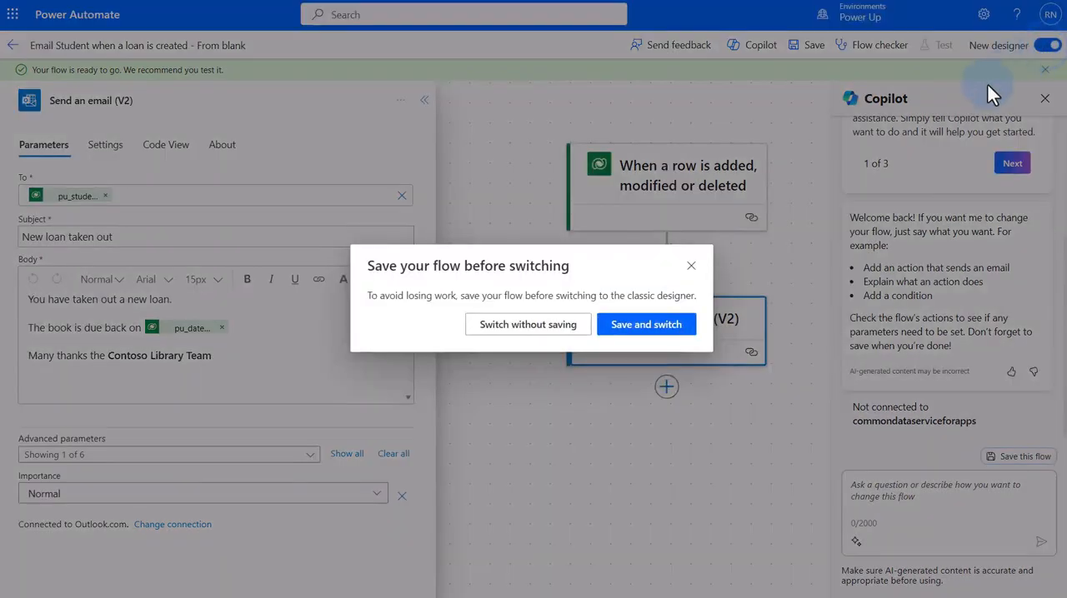
{"action": "left_click", "coordinate": [624, 332]}
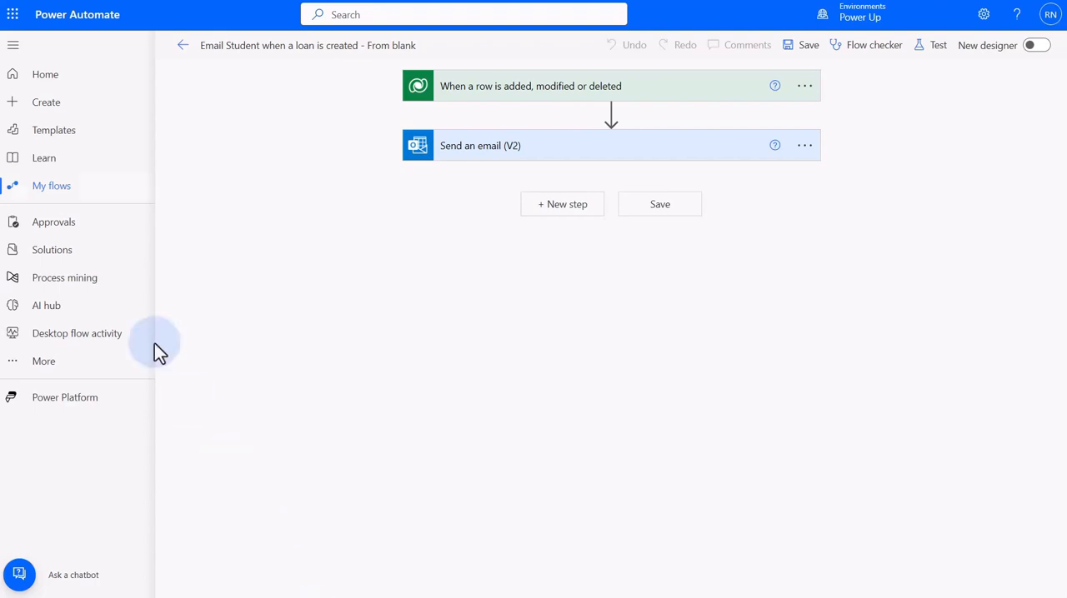
{"action": "left_click", "coordinate": [63, 190]}
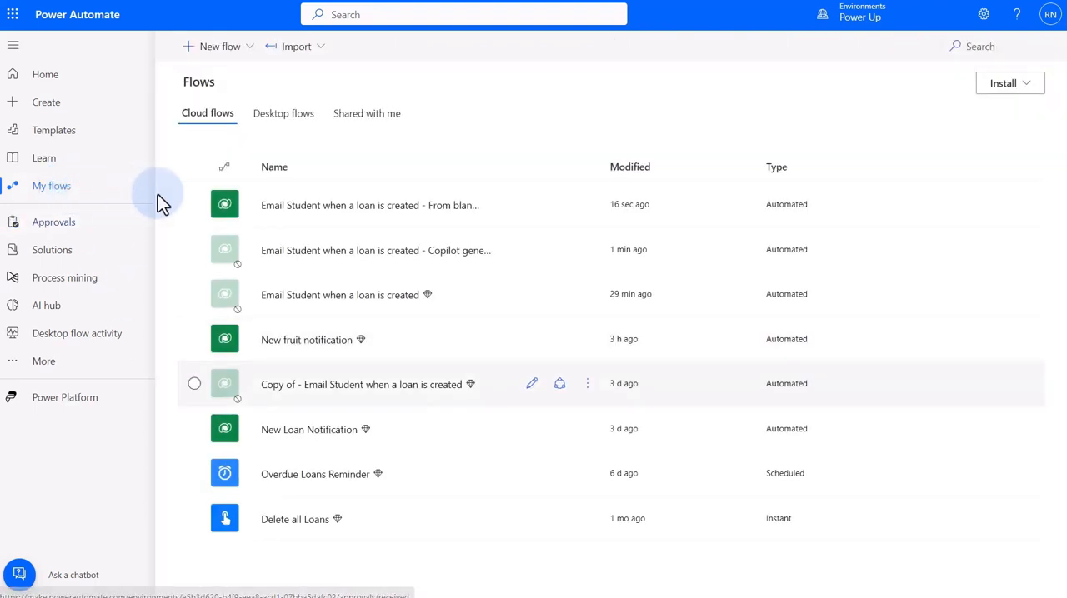
{"action": "left_click", "coordinate": [317, 209]}
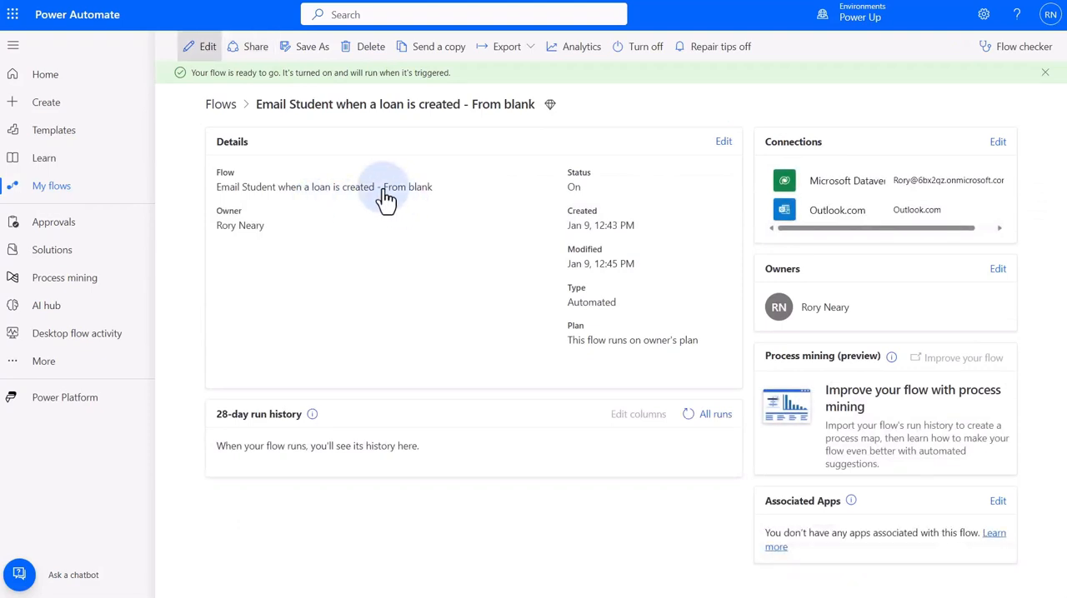
{"action": "left_click", "coordinate": [207, 48]}
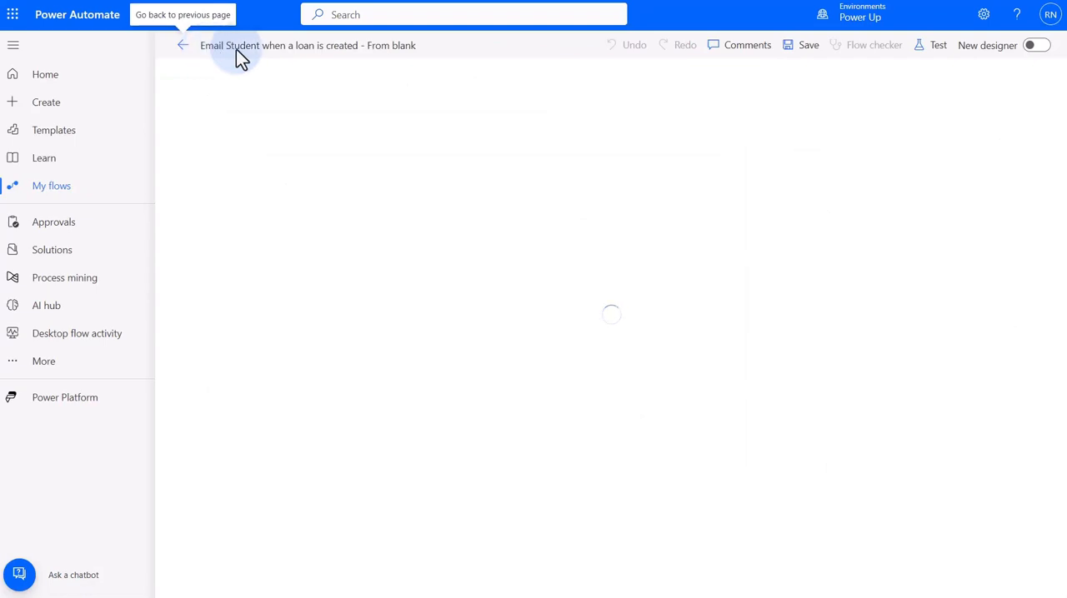
Start a manual test of the 'Email Student when a loan is created - From blank' flow
{"action": "left_click", "coordinate": [933, 48]}
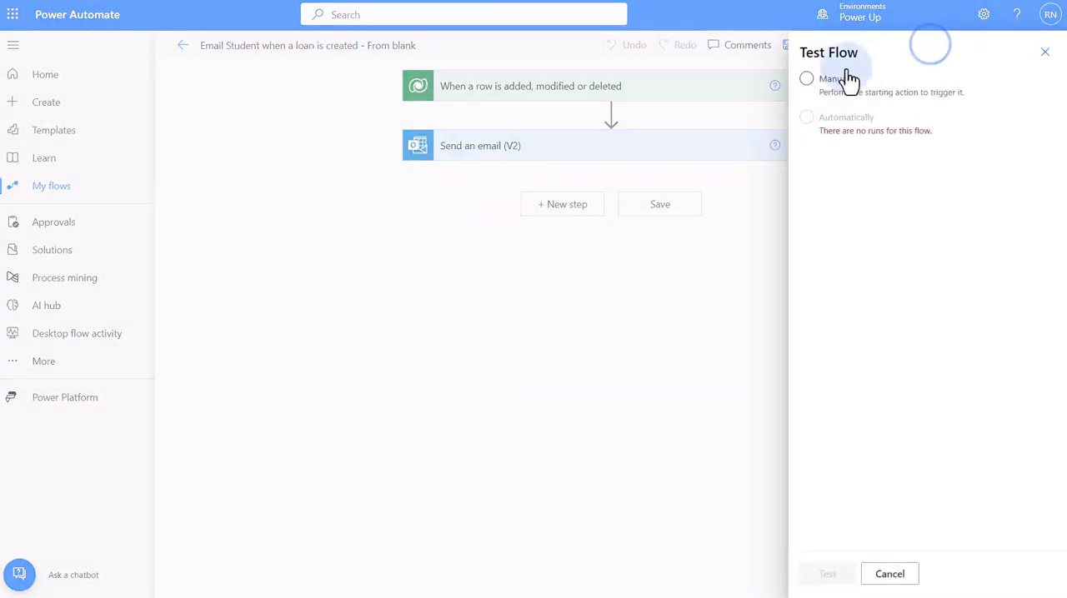
{"action": "left_click", "coordinate": [808, 81]}
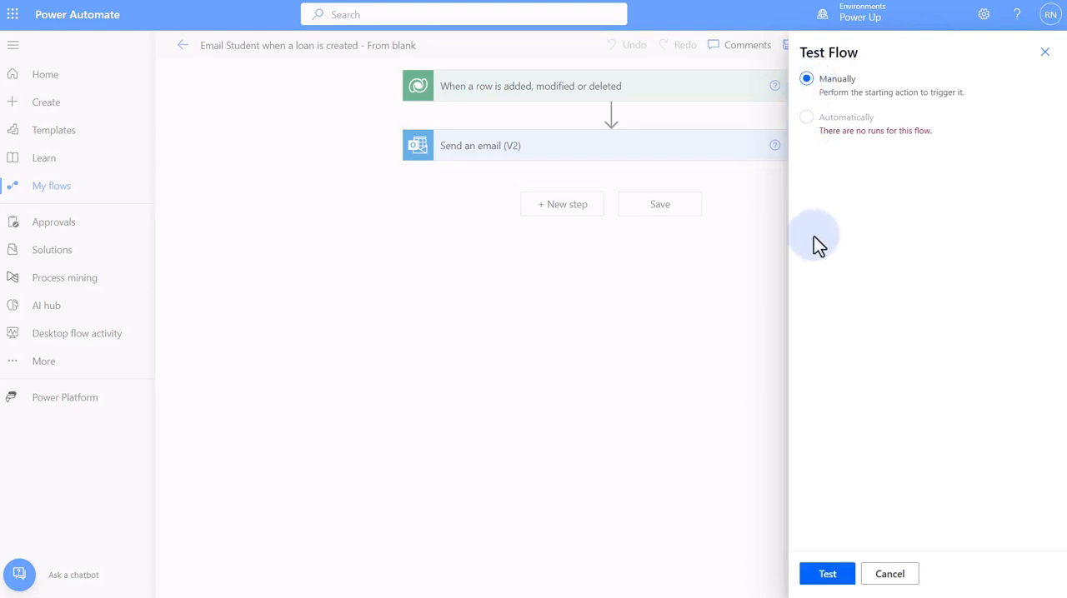
{"action": "left_click", "coordinate": [826, 574]}
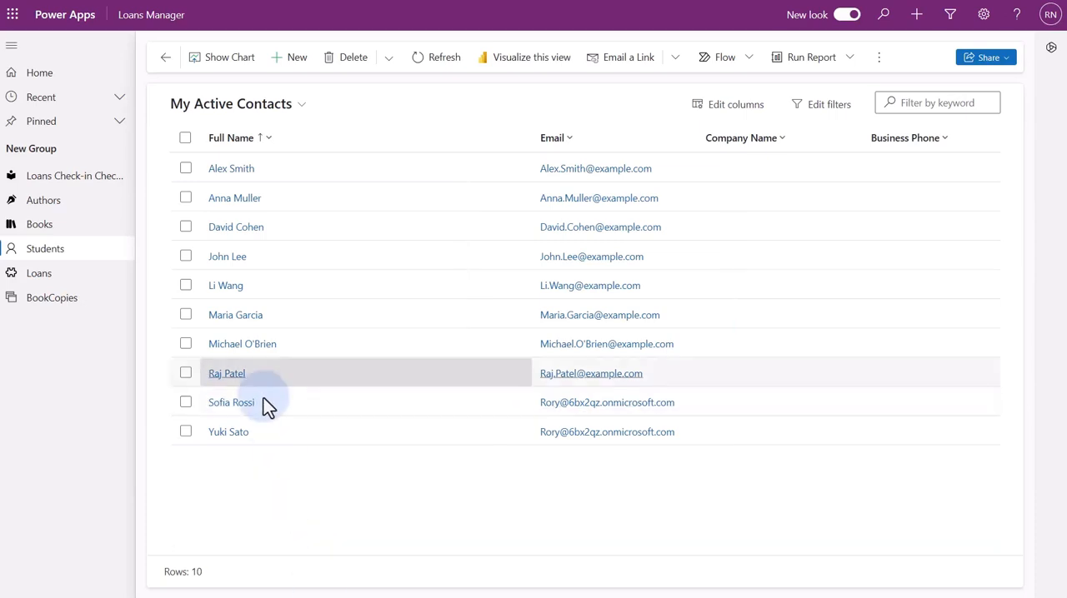
Replace the email of the sixth student in My Active Contacts with the copied address, then save and close the record, ignoring duplicates
{"action": "left_click", "coordinate": [238, 318]}
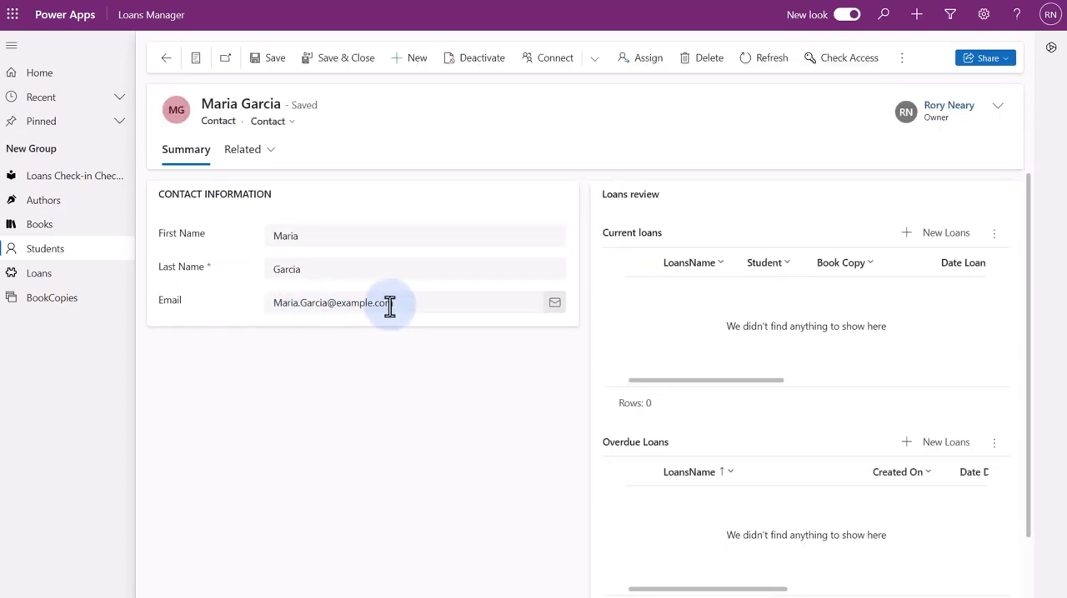
{"action": "left_click_drag", "start_coordinate": [403, 303], "coordinate": [132, 305]}
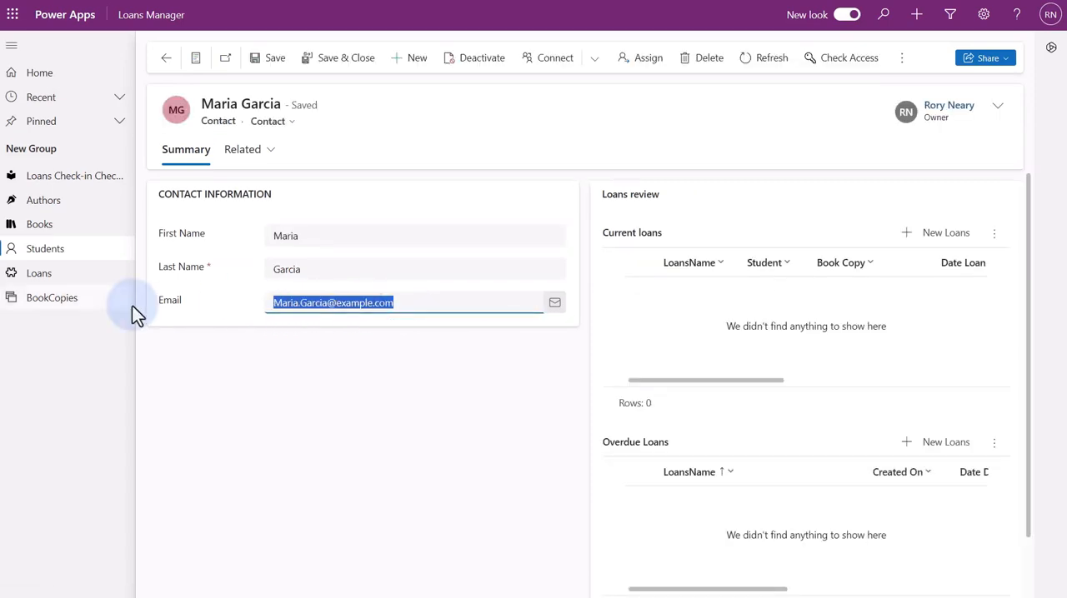
{"action": "key", "text": "ctrl+v"}
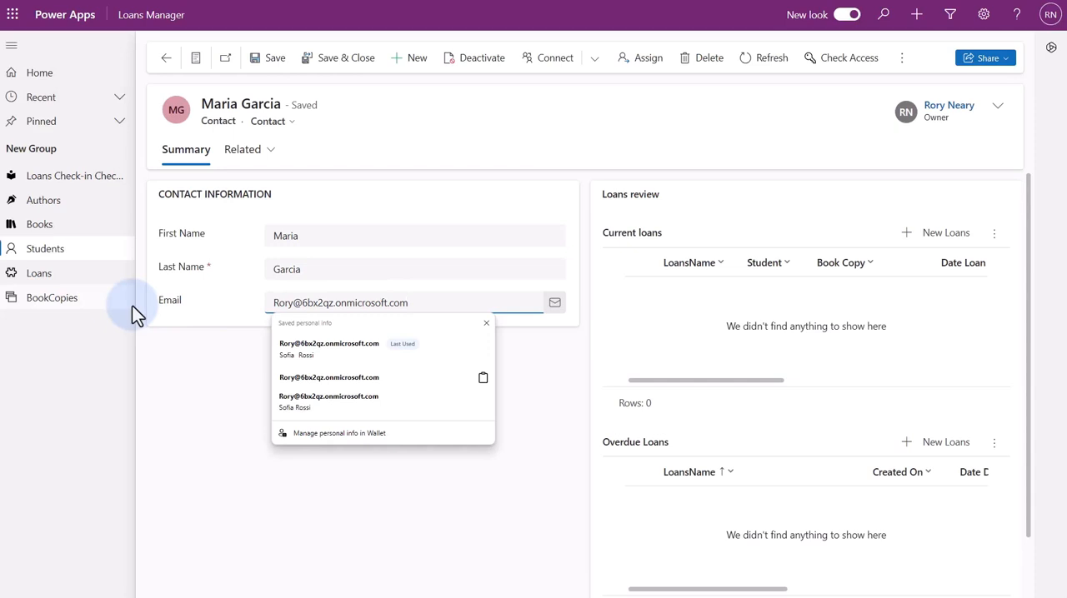
{"action": "left_click", "coordinate": [332, 60]}
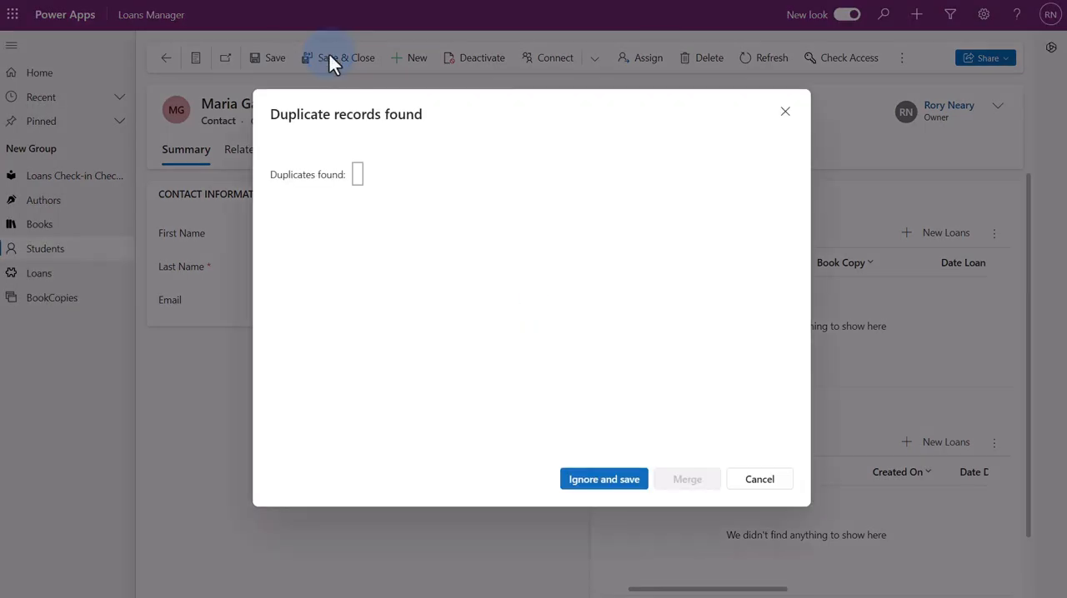
{"action": "left_click", "coordinate": [599, 483]}
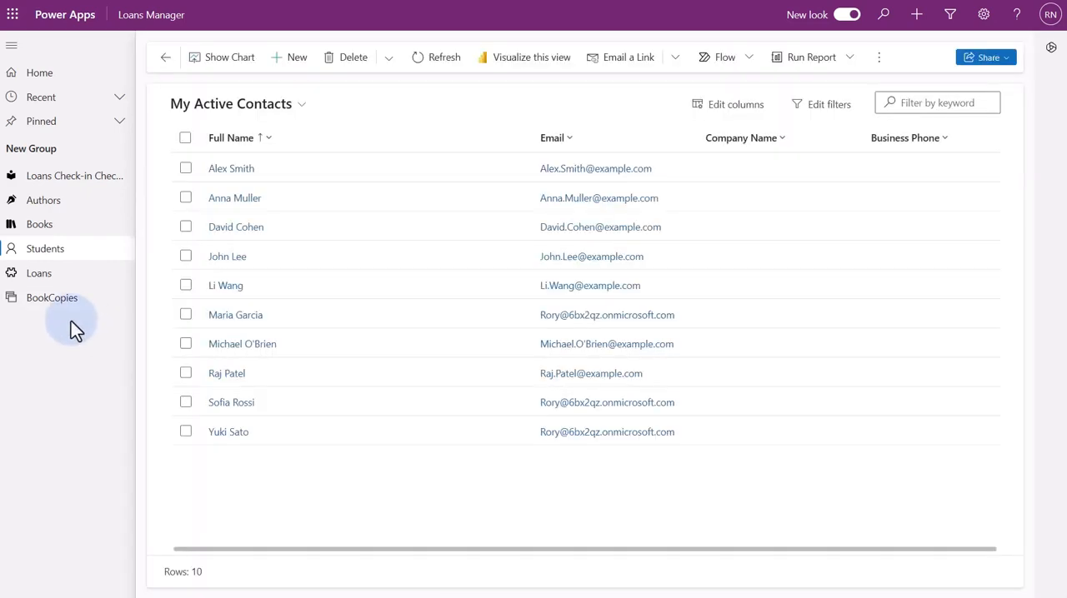
Check out the book copy 'Macbeth - Copy 2' to the student with the updated email in the library check-in and check-out page
{"action": "left_click", "coordinate": [83, 177]}
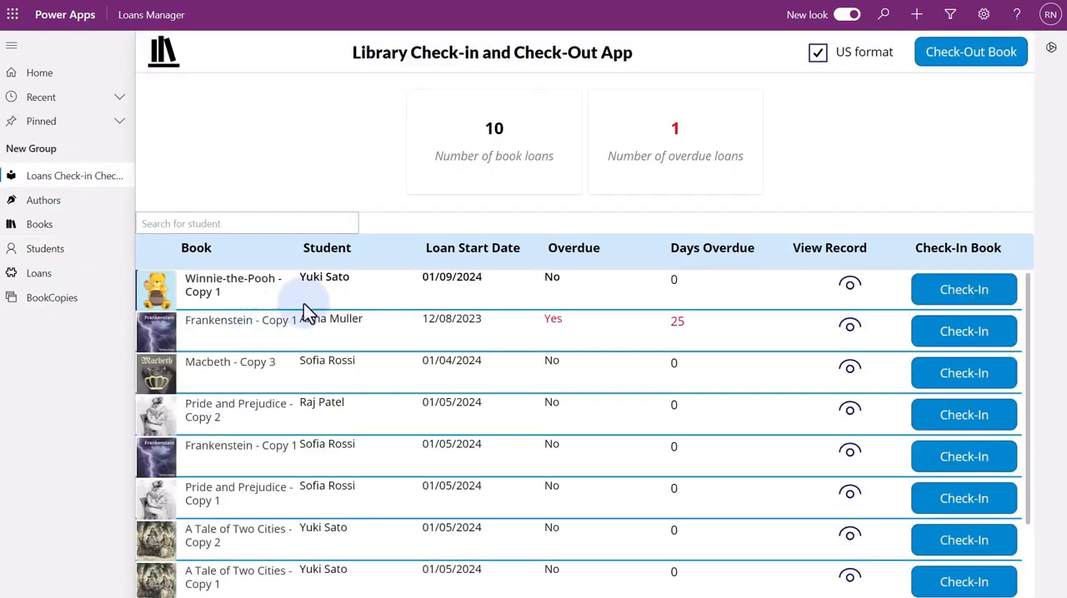
{"action": "left_click", "coordinate": [974, 62]}
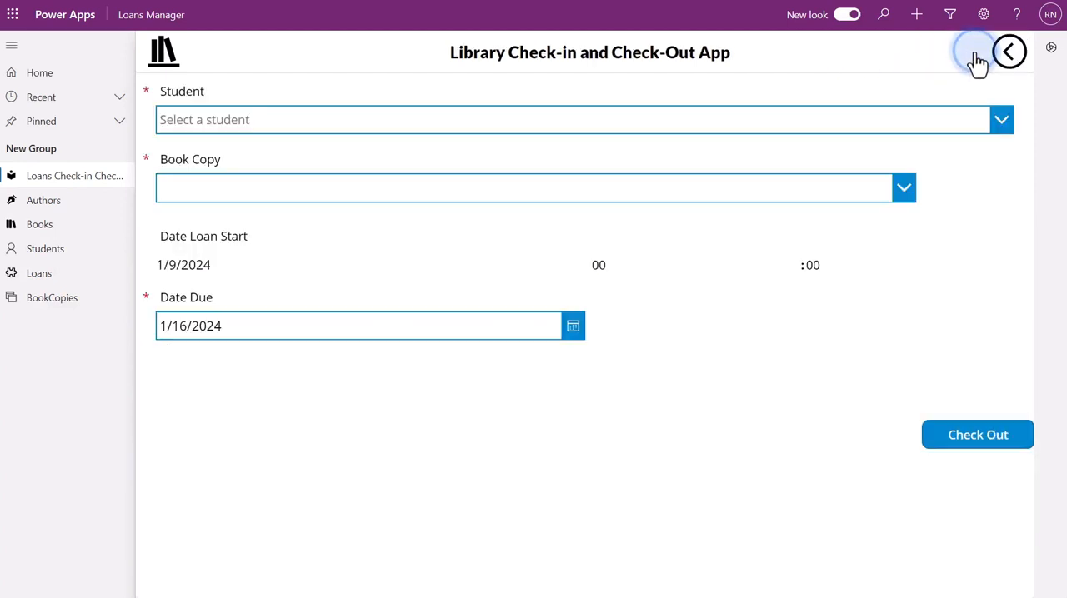
{"action": "left_click", "coordinate": [806, 122]}
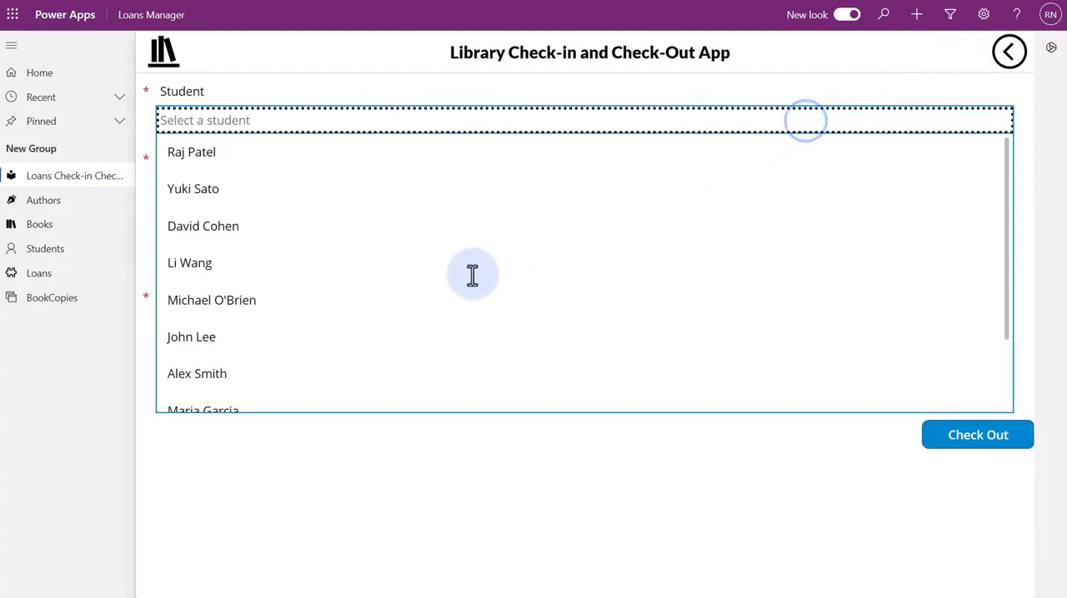
{"action": "scroll", "coordinate": [472, 276], "scroll_direction": "down", "scroll_amount": 3}
{"action": "left_click", "coordinate": [342, 325]}
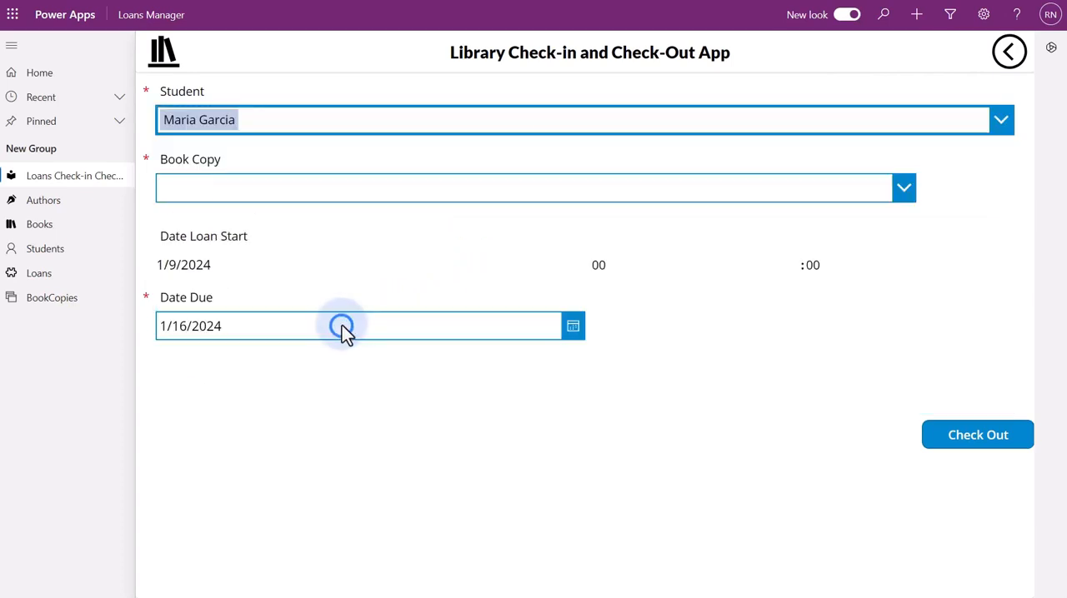
{"action": "left_click", "coordinate": [361, 193]}
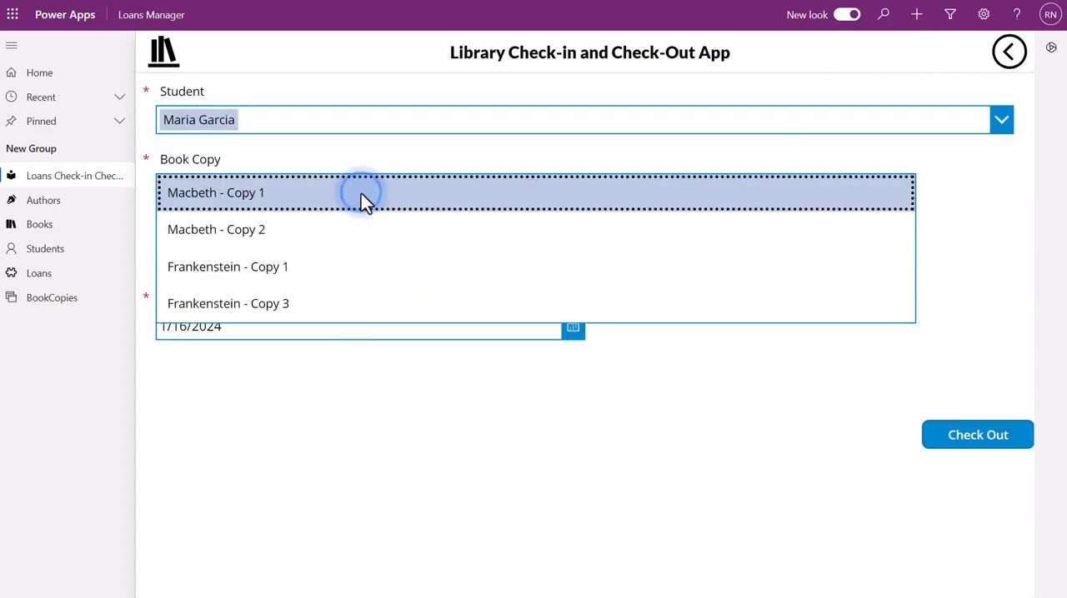
{"action": "left_click", "coordinate": [310, 223]}
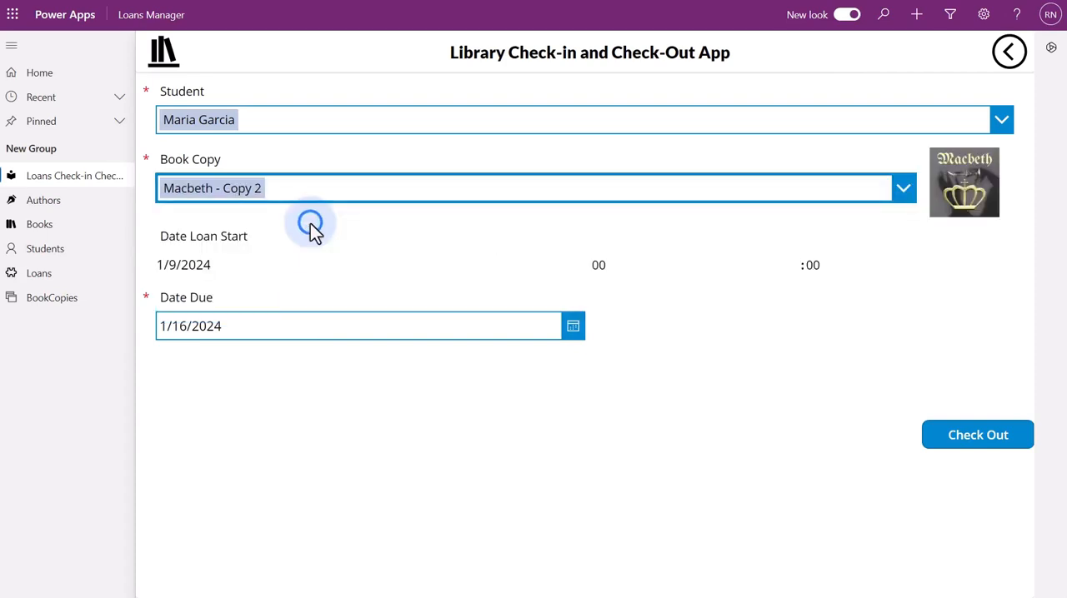
{"action": "left_click", "coordinate": [965, 437]}
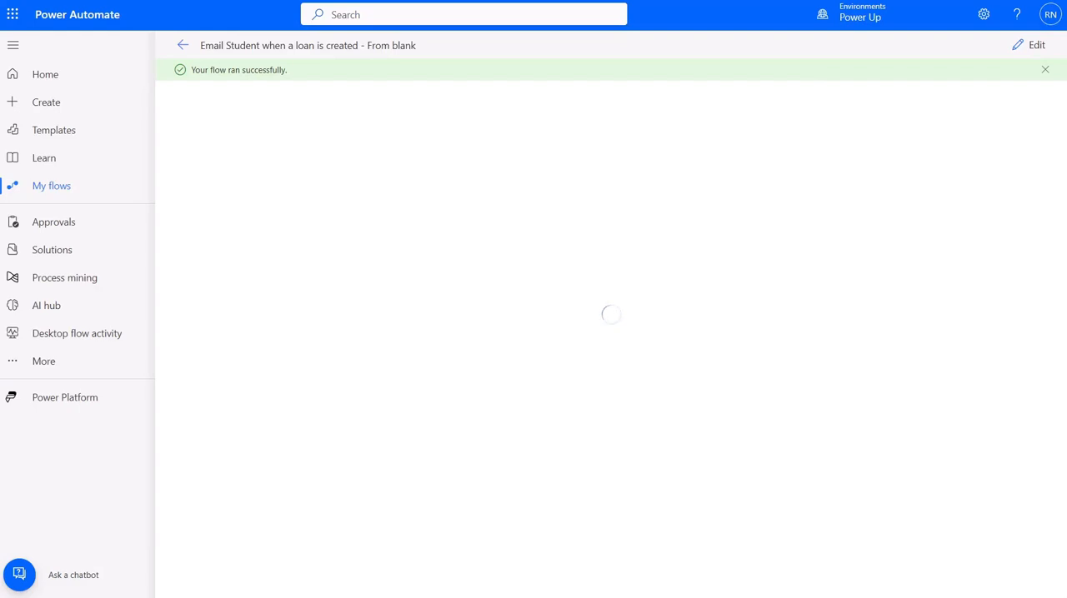
Switch to Power Automate and examine the latest run of the 'From blank' flow from its 28-day run history
{"action": "left_click", "coordinate": [183, 45]}
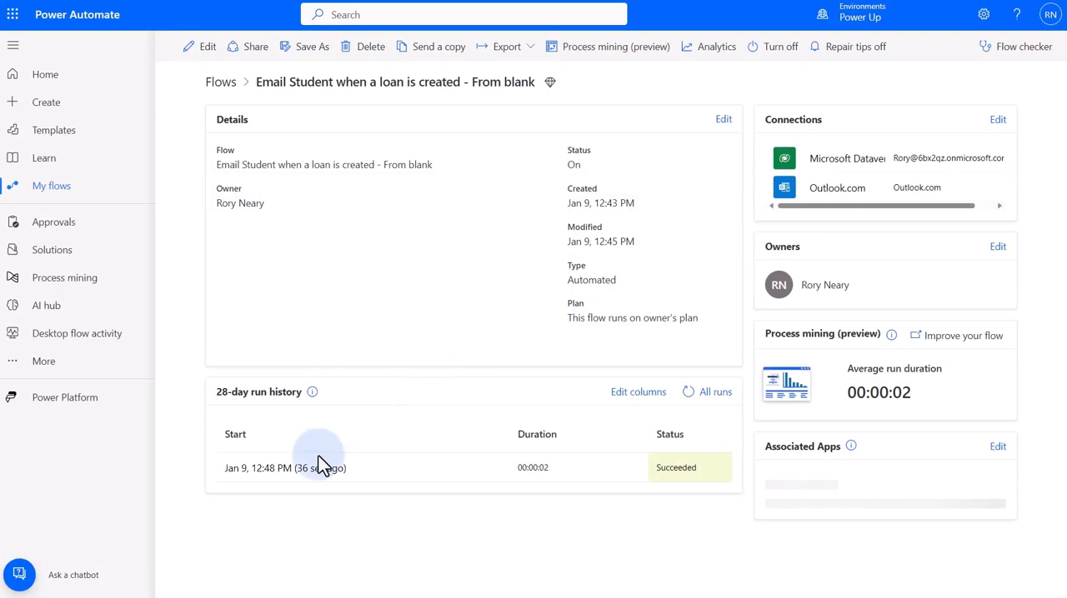
{"action": "left_click", "coordinate": [284, 469]}
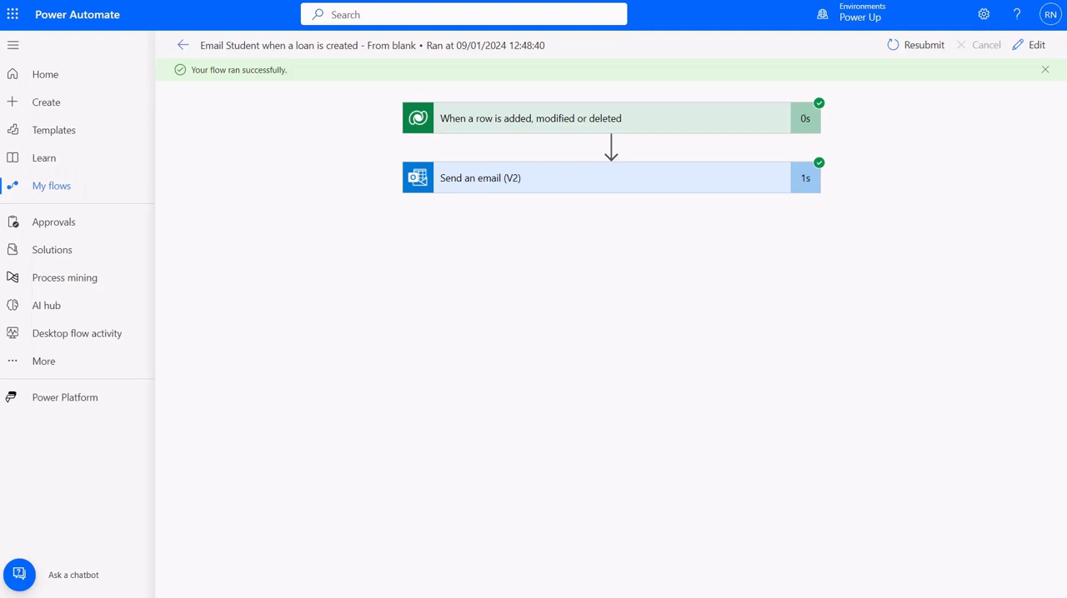
Add the existing 'Email Student when a loan is created - From blank' flow from outside Dataverse to My School Library Solution and list its cloud flows
{"action": "left_click", "coordinate": [58, 259]}
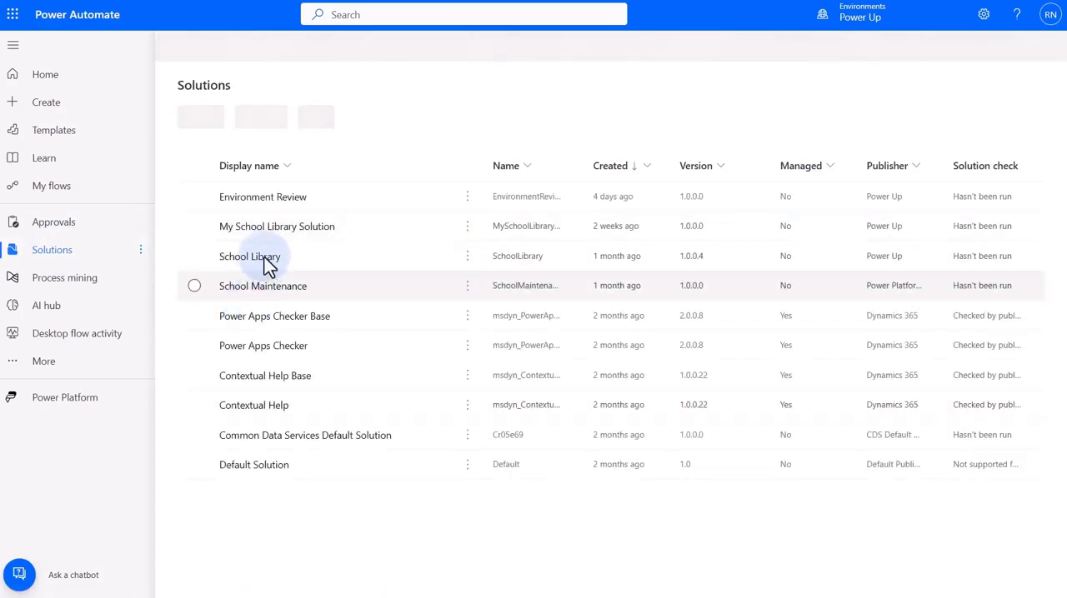
{"action": "left_click", "coordinate": [276, 228]}
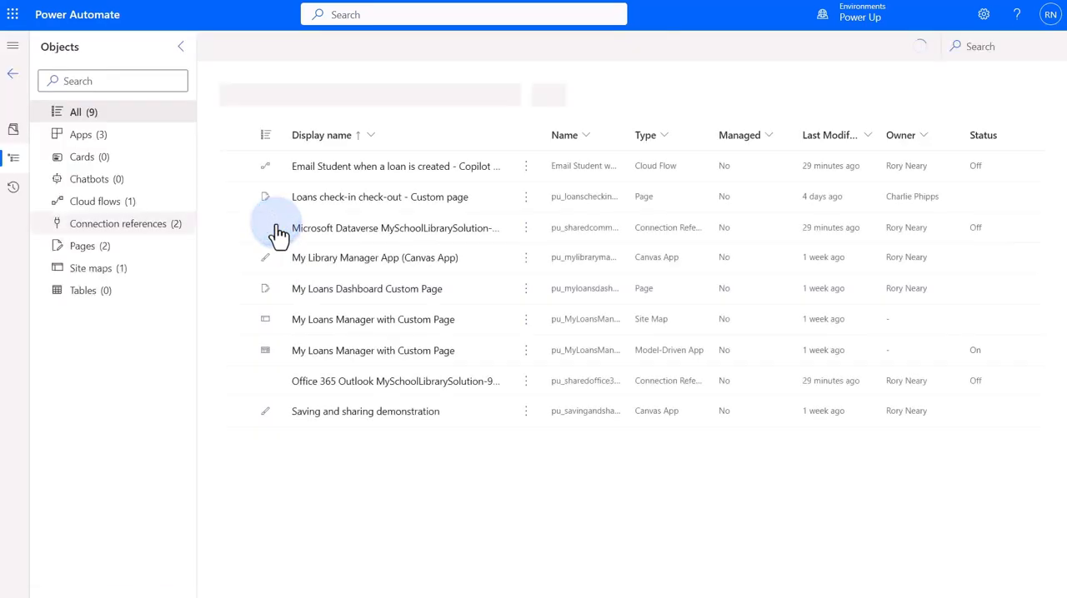
{"action": "left_click", "coordinate": [344, 47]}
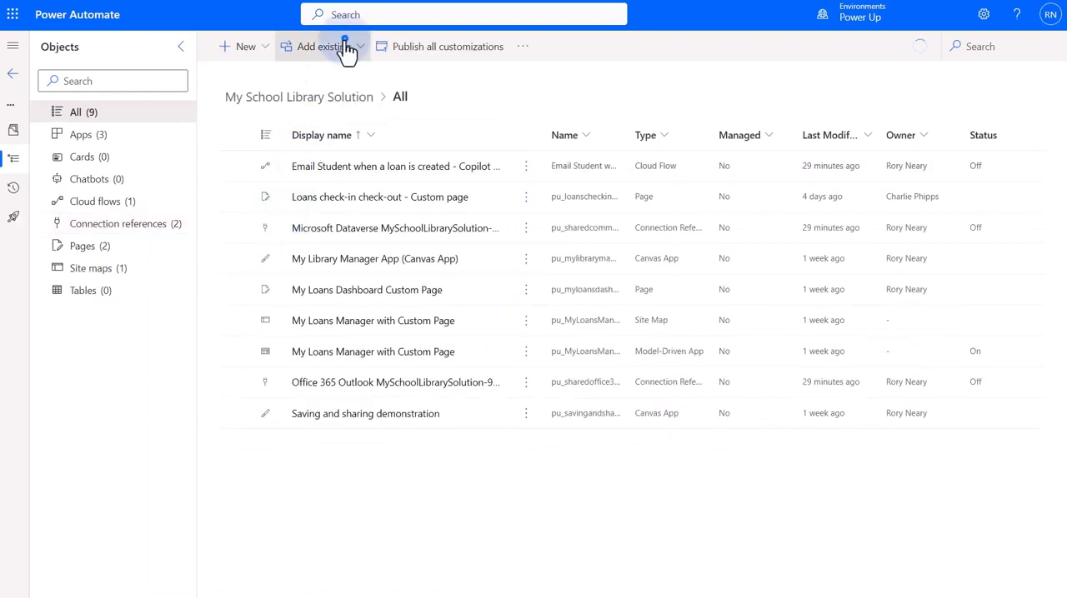
{"action": "mouse_move", "coordinate": [355, 164]}
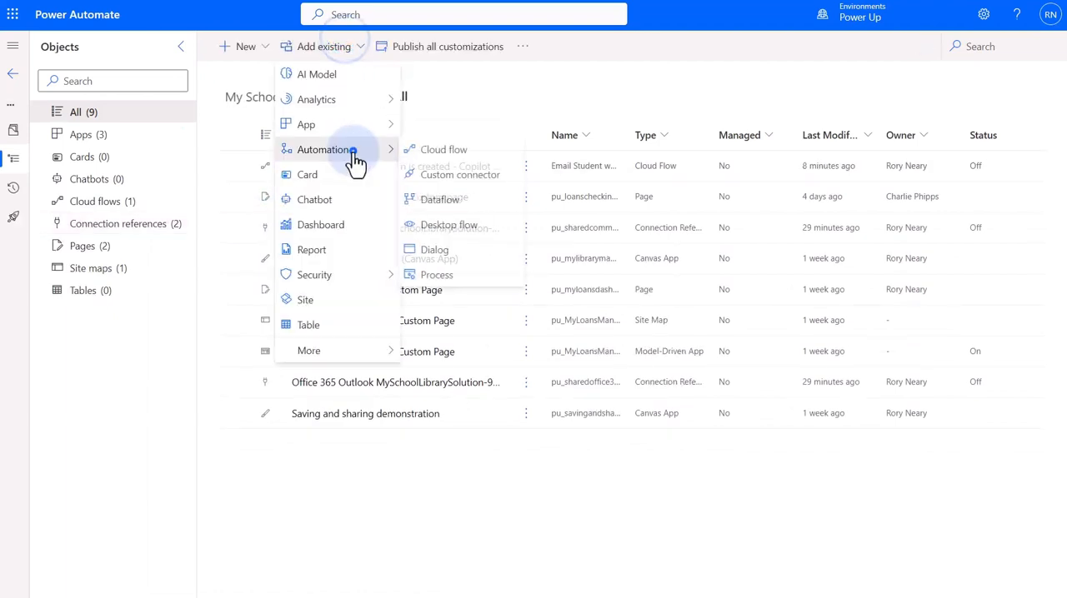
{"action": "left_click", "coordinate": [442, 155]}
{"action": "left_click", "coordinate": [444, 134]}
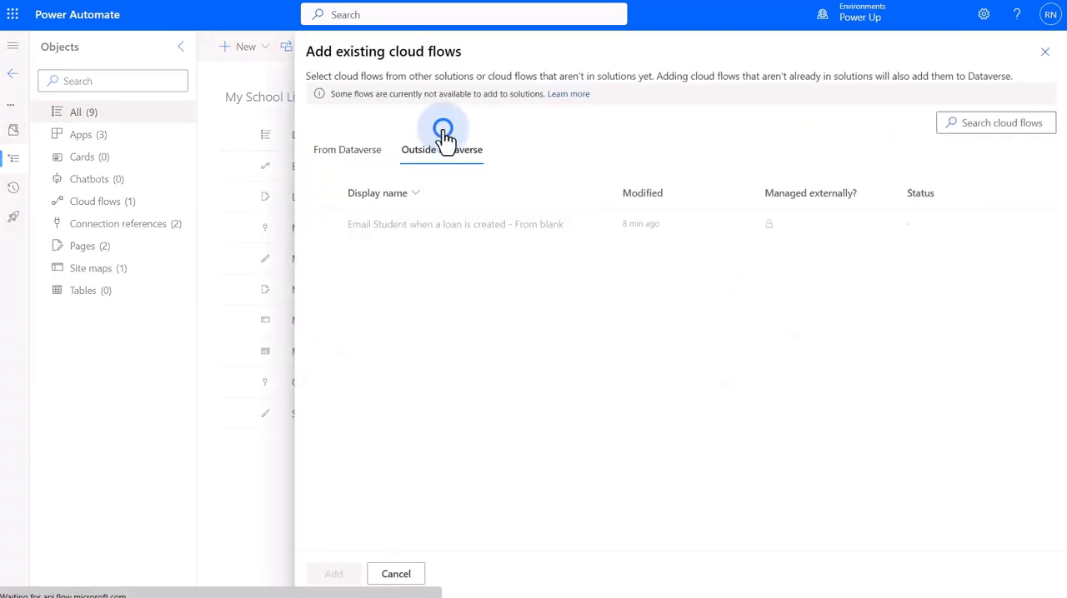
{"action": "left_click", "coordinate": [324, 225]}
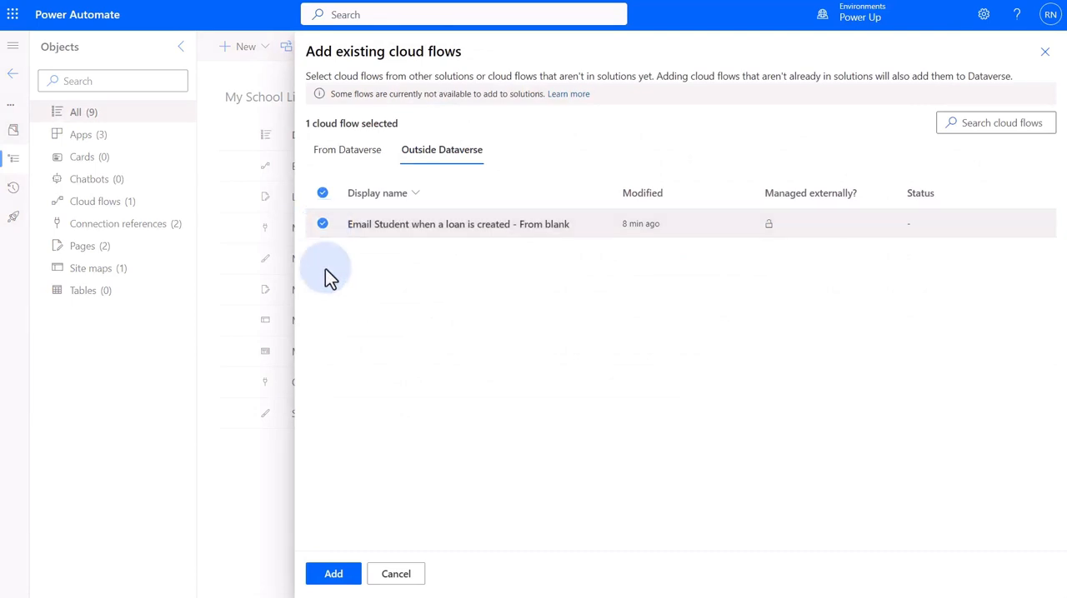
{"action": "left_click", "coordinate": [331, 574]}
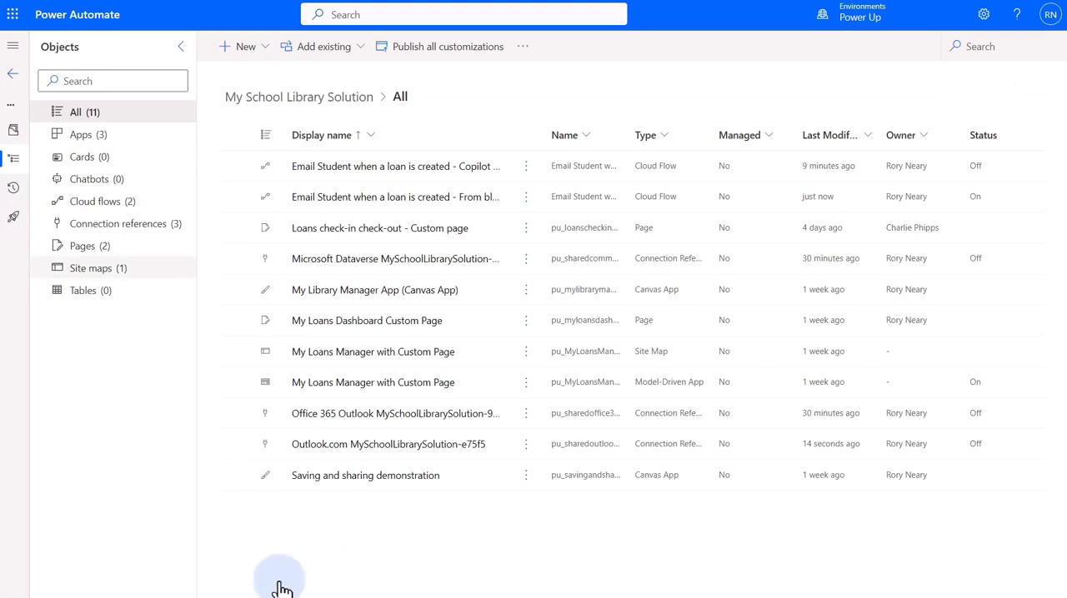
{"action": "left_click", "coordinate": [121, 204]}
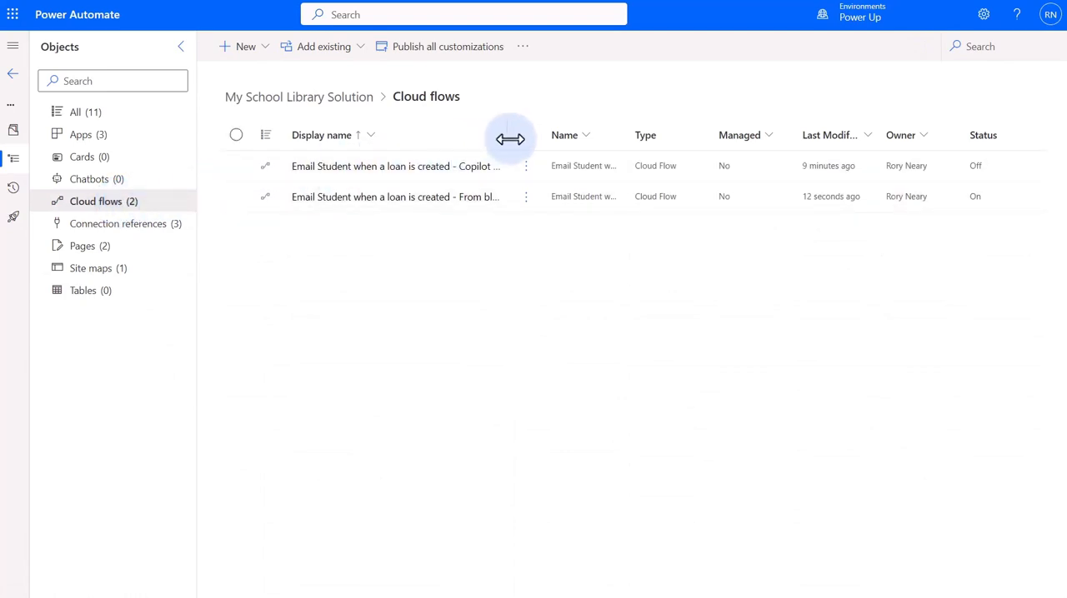
{"action": "left_click_drag", "start_coordinate": [510, 138], "coordinate": [572, 138]}
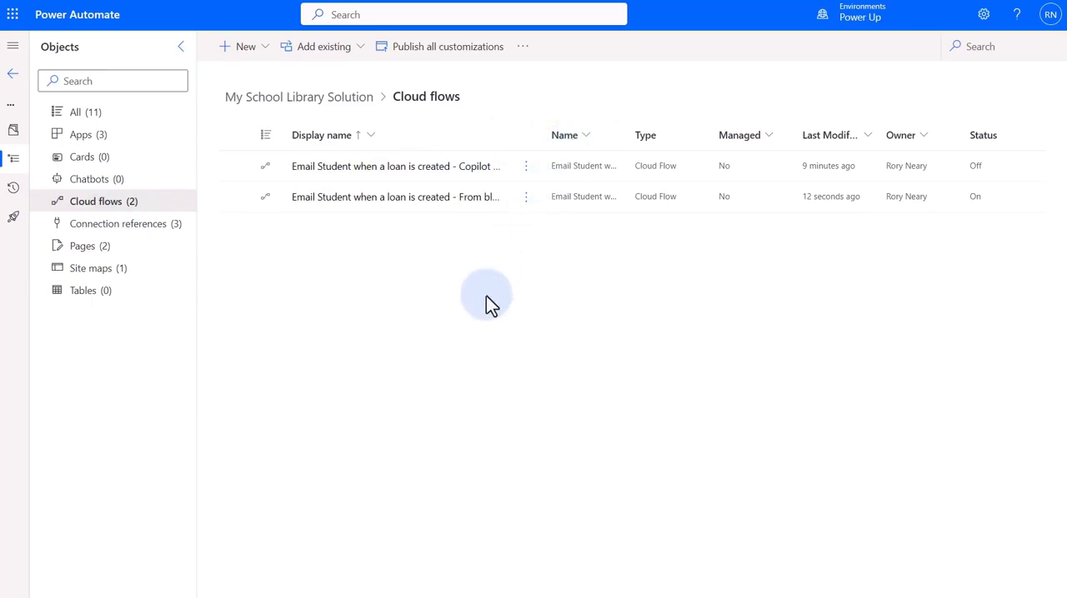